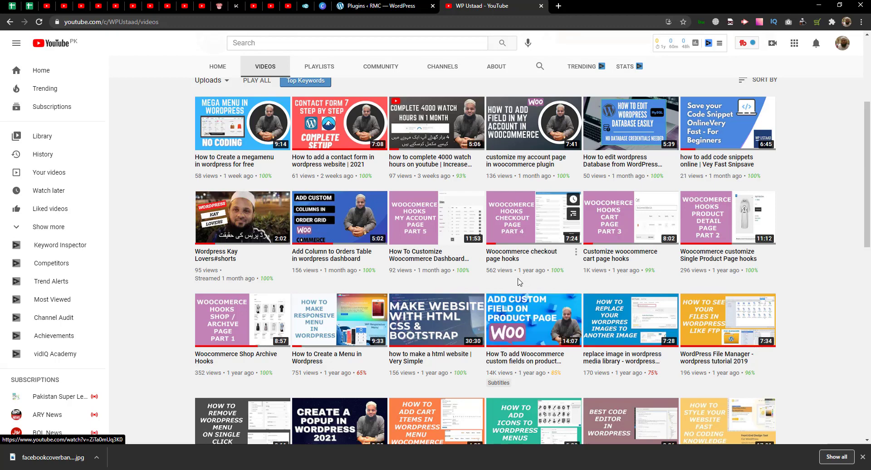
- On the Plugins page, check that the Gravity Forms plugin is active
scroll(429, 74, up, 4)
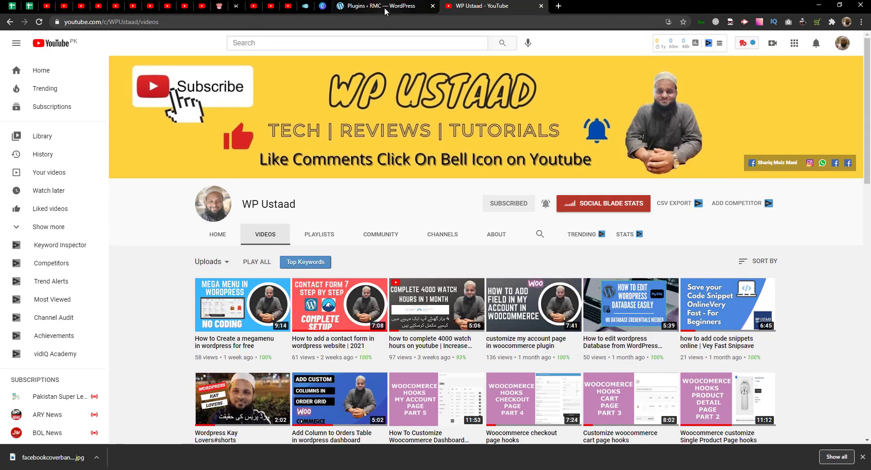
click(385, 7)
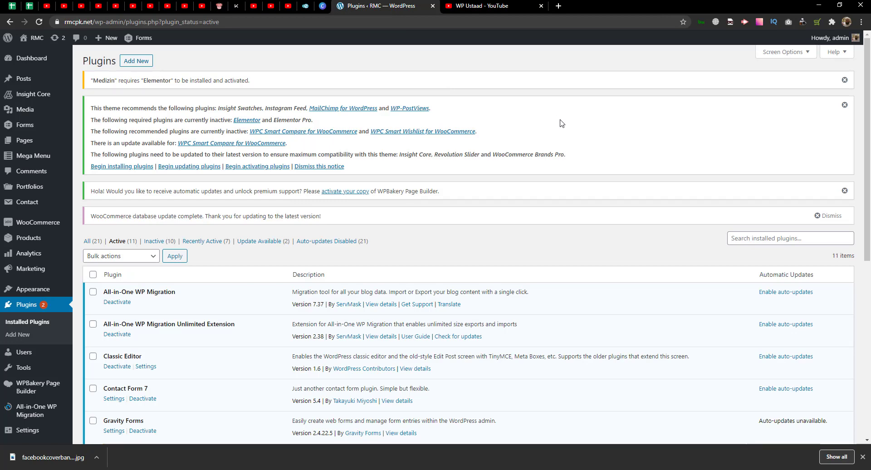
scroll(37, 168, down, 3)
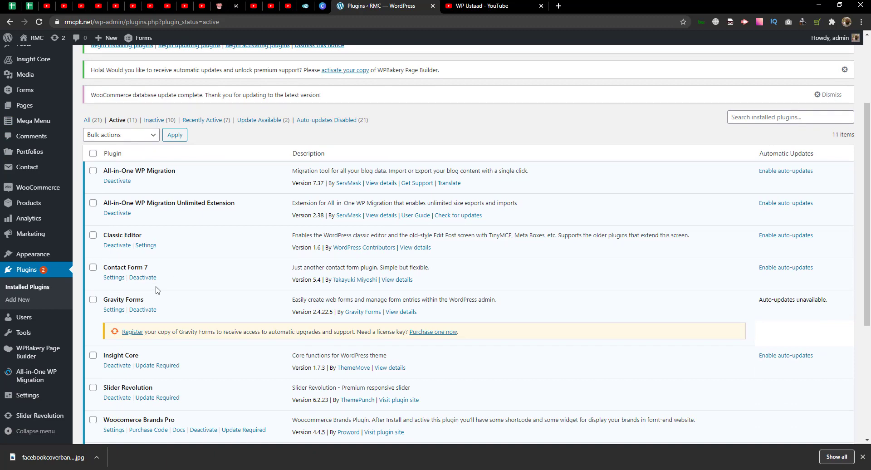
double_click(136, 299)
click(149, 300)
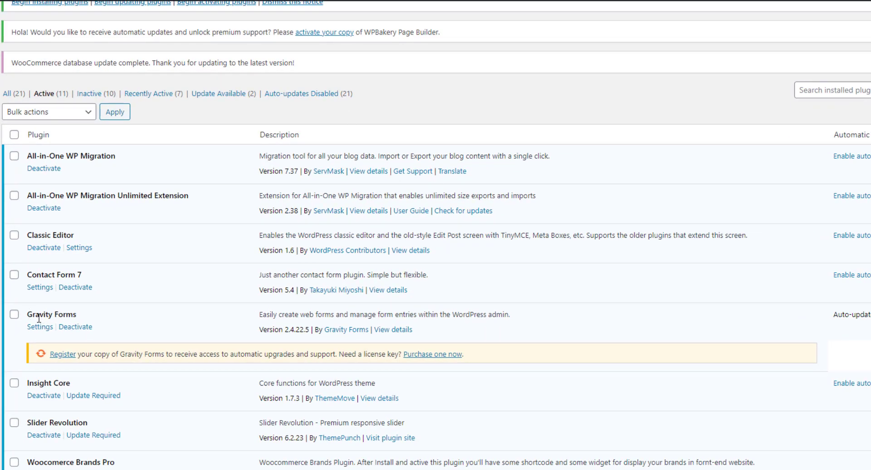
double_click(32, 314)
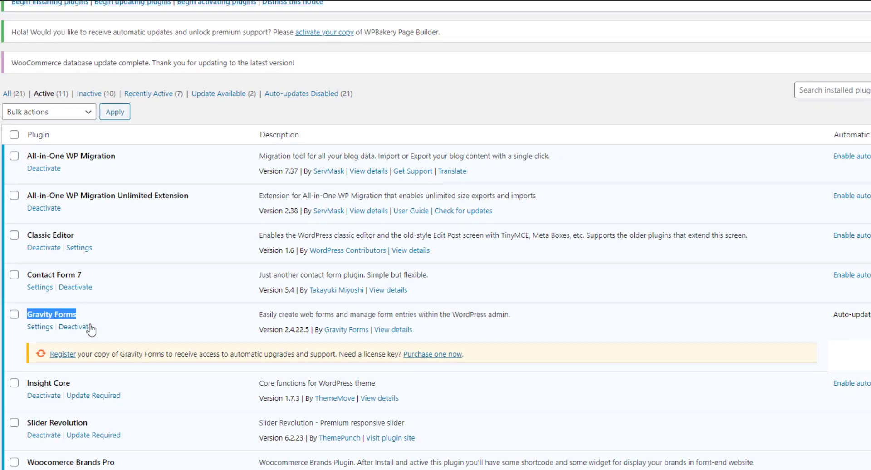
- Check the WooCommerce Gravity Forms Product Add-Ons row, then return to the admin Dashboard
scroll(91, 330, down, 5)
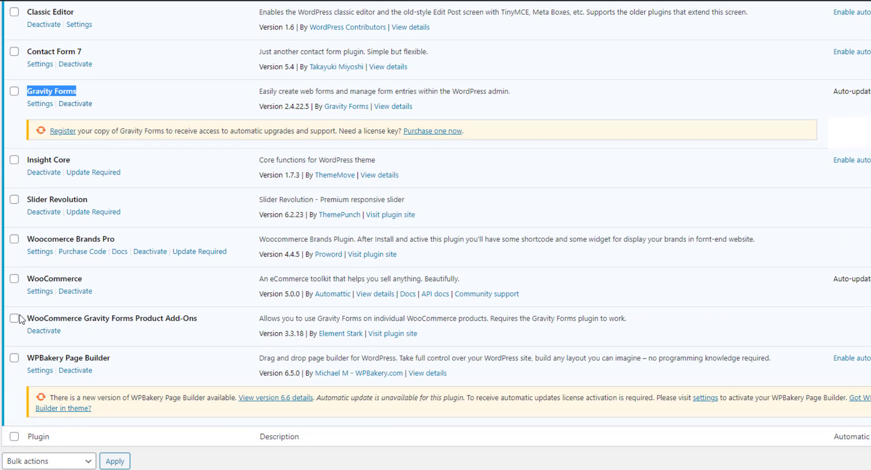
drag(27, 318, 129, 316)
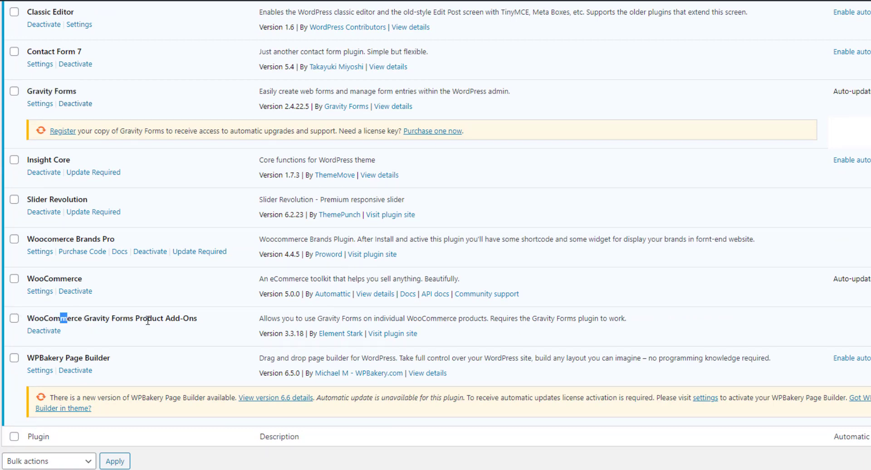
double_click(150, 319)
click(186, 321)
scroll(228, 335, up, 8)
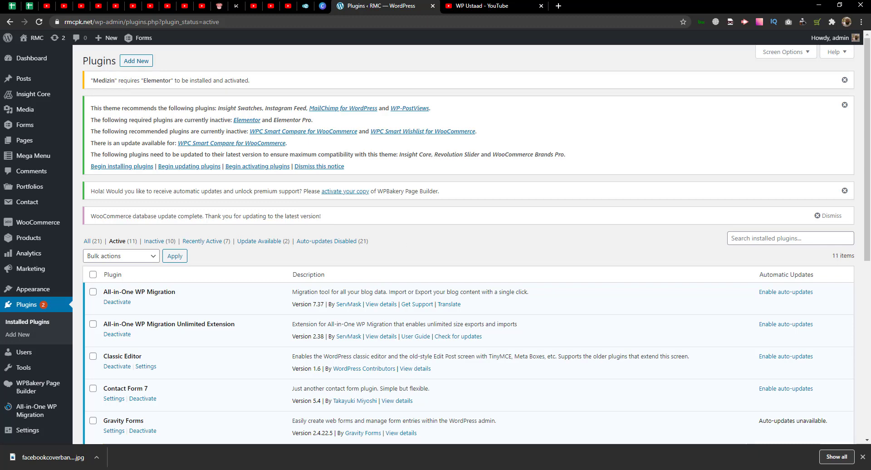
click(17, 57)
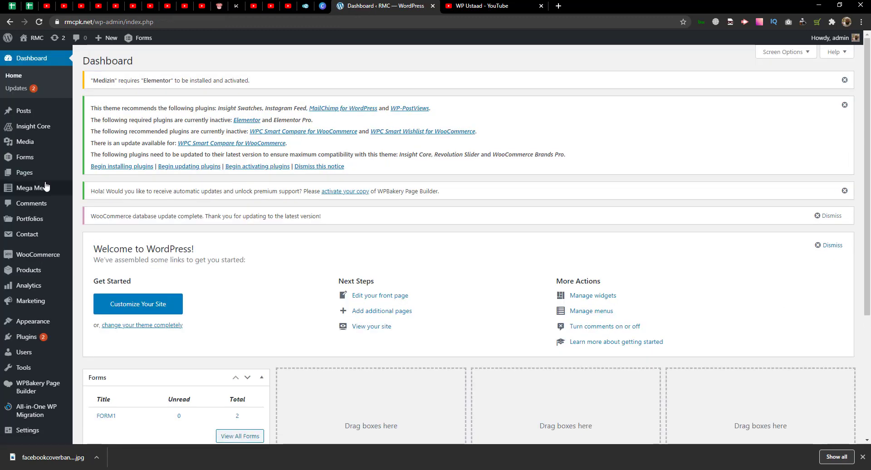
- Open the Gravity Forms list and go to FORM1's entries, showing its 2 submissions
mouse_move(35, 163)
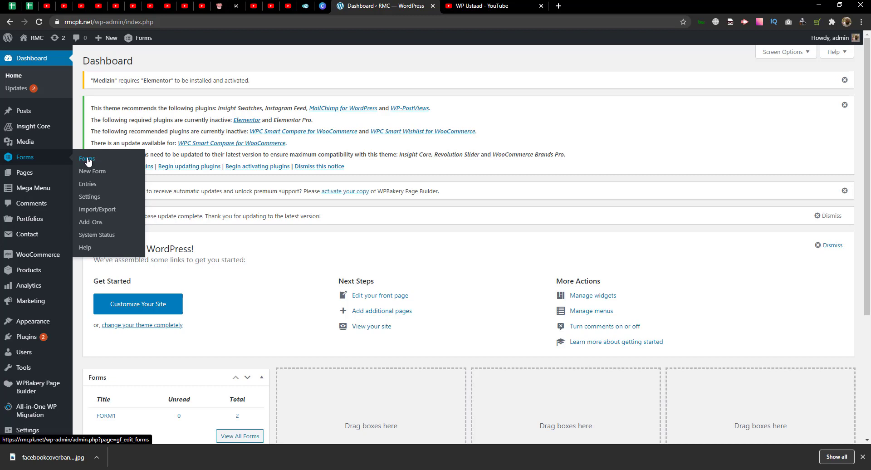
click(88, 161)
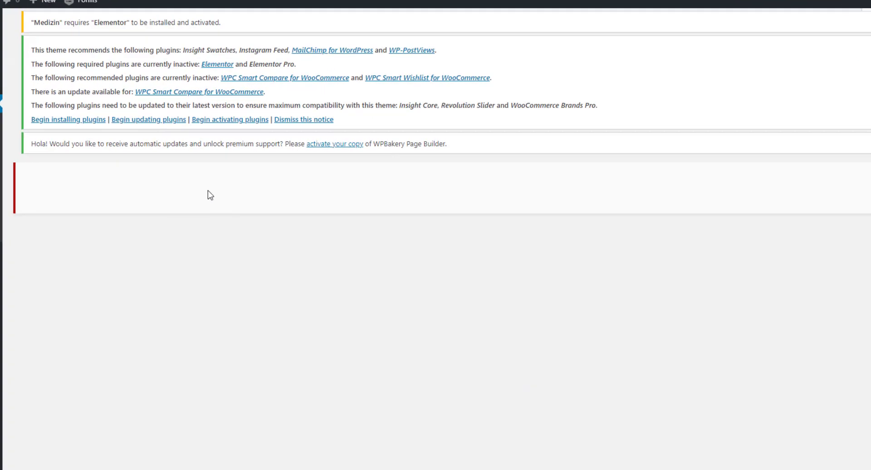
scroll(196, 245, down, 3)
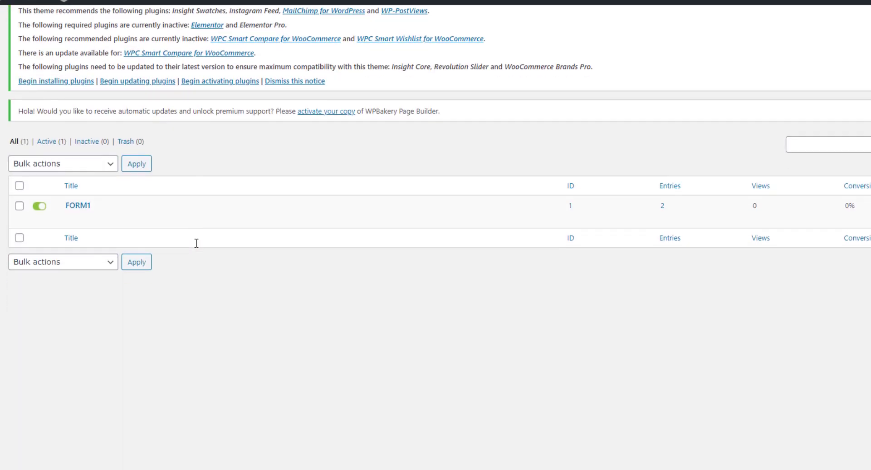
scroll(212, 232, up, 3)
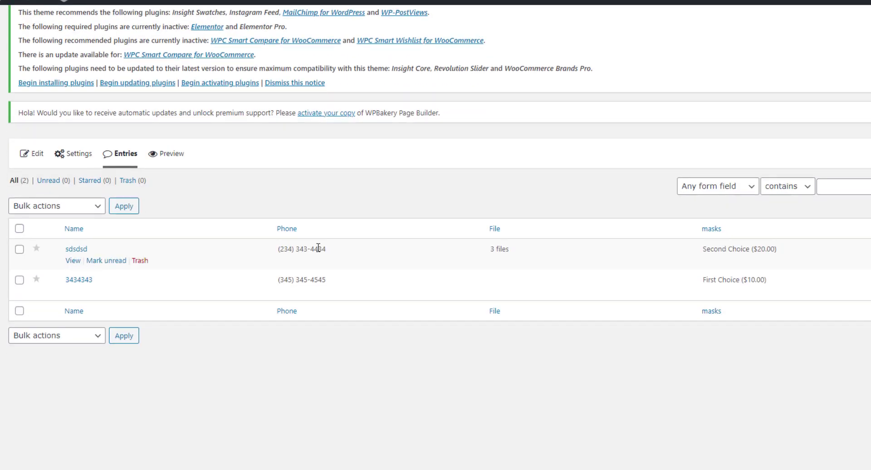
- Open FORM1 entry #10 and review its three uploaded files and $20.00 Second Choice order
click(80, 260)
scroll(453, 324, down, 5)
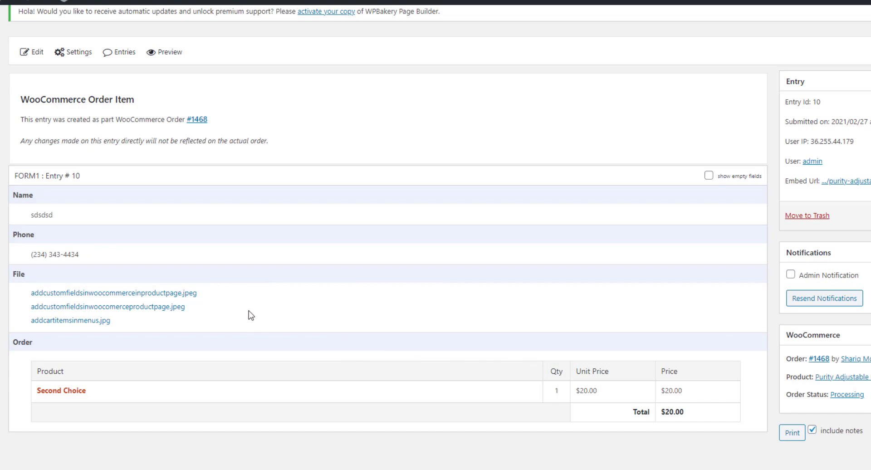
scroll(251, 315, up, 3)
scroll(165, 312, down, 3)
scroll(149, 310, up, 3)
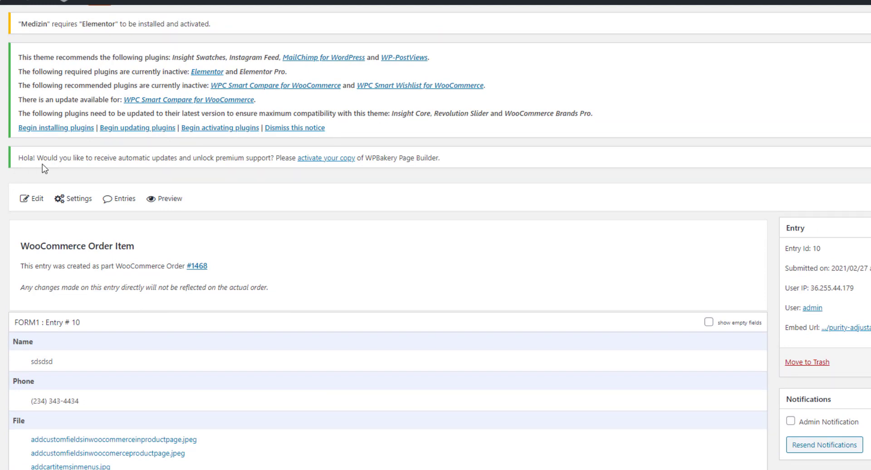
- Review the Gravity Forms general settings, keeping currency as U.S. Dollar, and the Import/Export page
scroll(111, 226, down, 5)
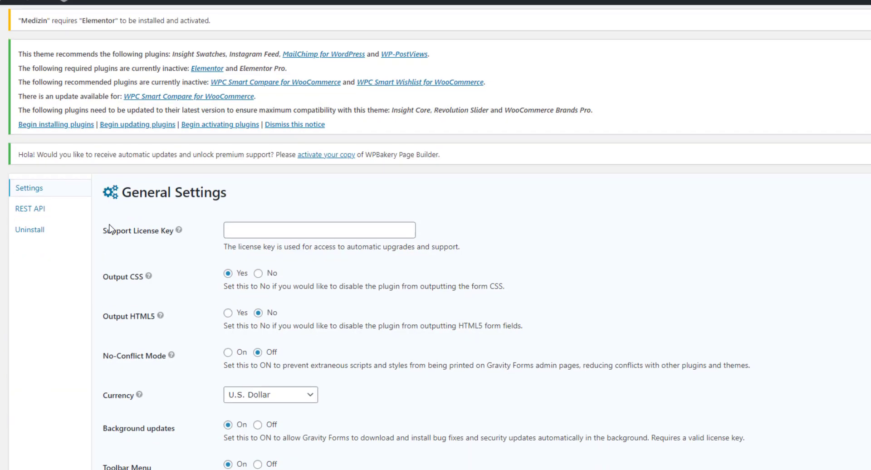
scroll(111, 227, down, 3)
scroll(112, 227, up, 3)
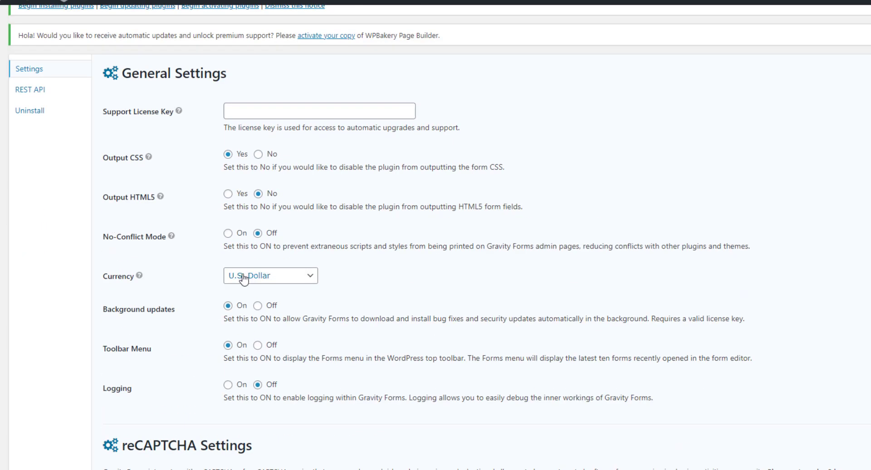
click(281, 276)
click(383, 282)
scroll(317, 297, down, 5)
scroll(319, 297, up, 10)
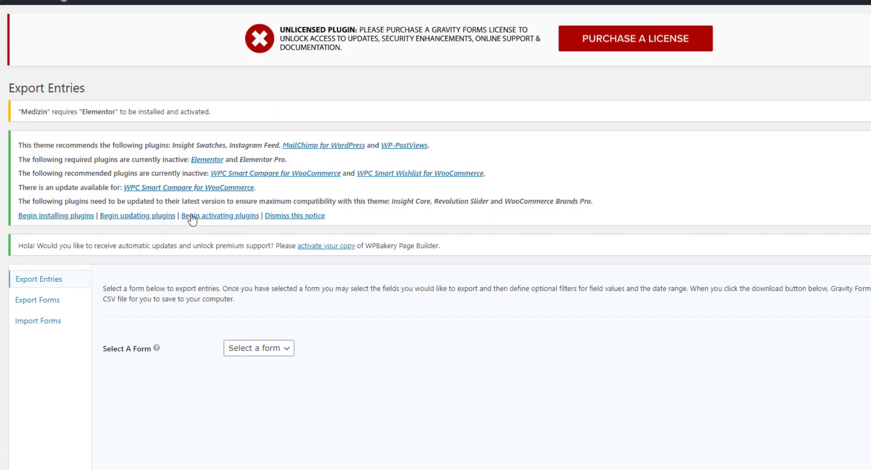
scroll(192, 219, down, 3)
scroll(192, 219, up, 2)
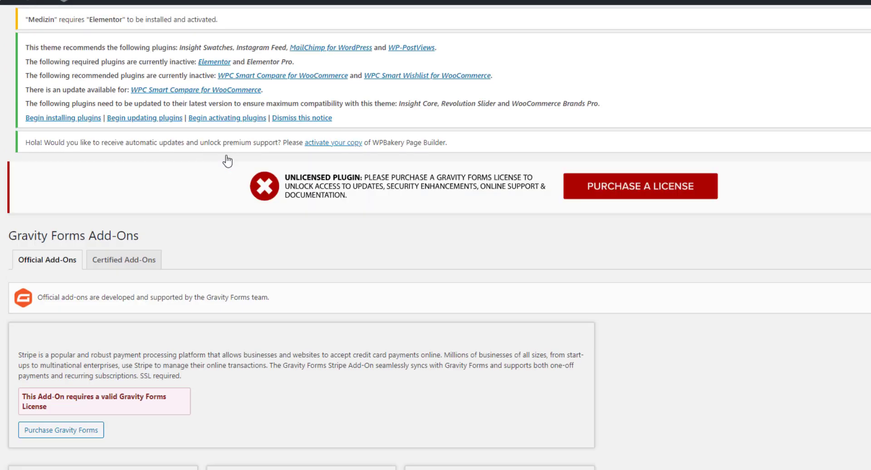
scroll(227, 160, down, 10)
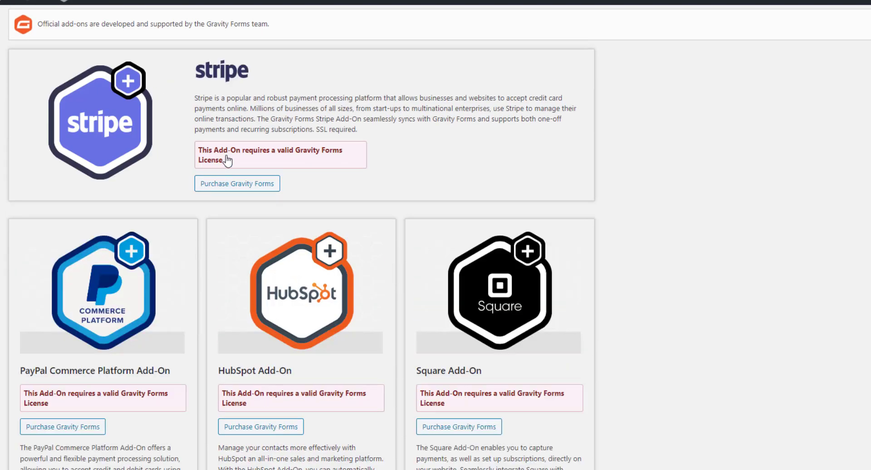
scroll(226, 160, up, 5)
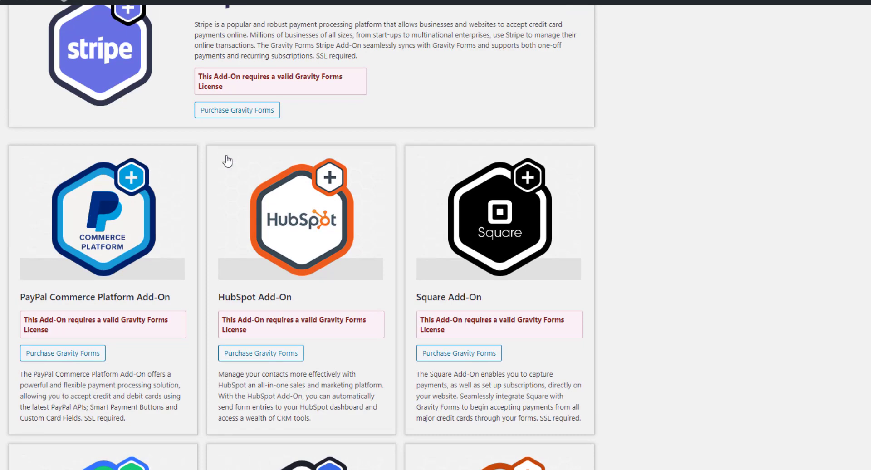
- Scroll the Add-Ons catalogue to the bottom and open the System Status page showing version 2.4.22.5
scroll(227, 160, down, 10)
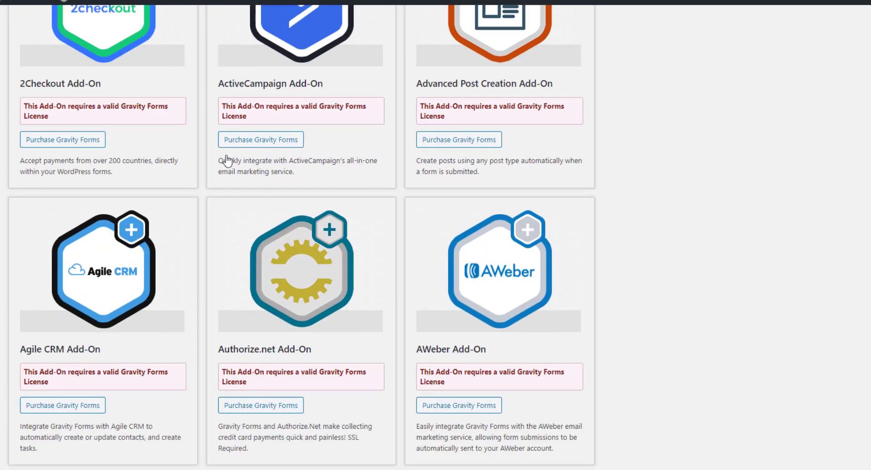
scroll(227, 159, down, 3)
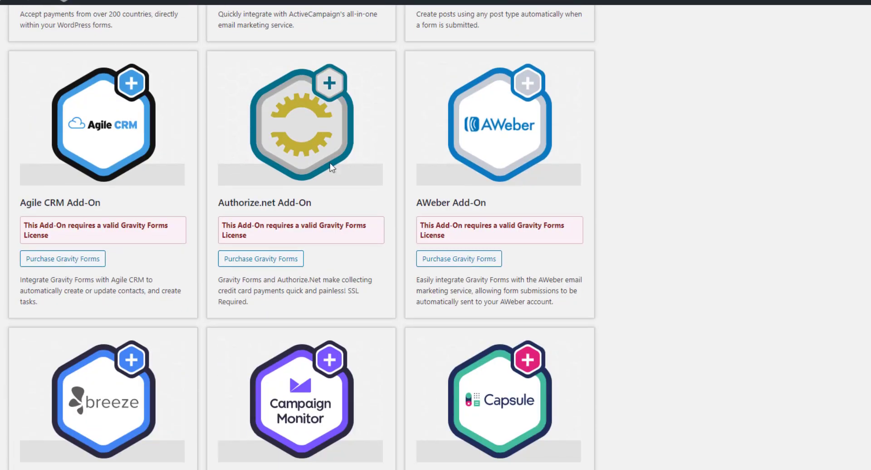
scroll(381, 186, down, 6)
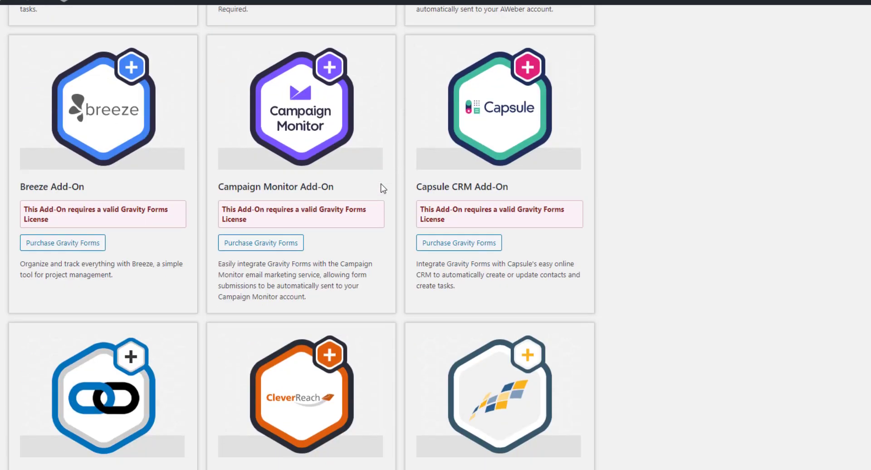
scroll(383, 189, down, 3)
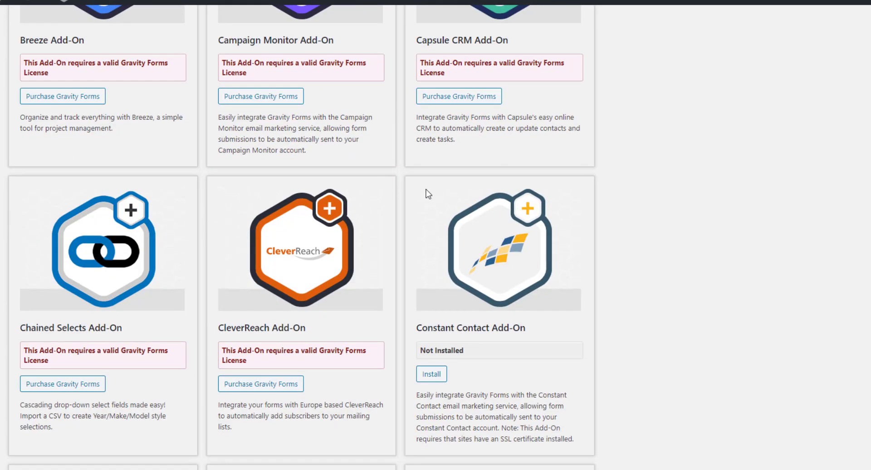
scroll(426, 192, down, 3)
scroll(426, 194, down, 5)
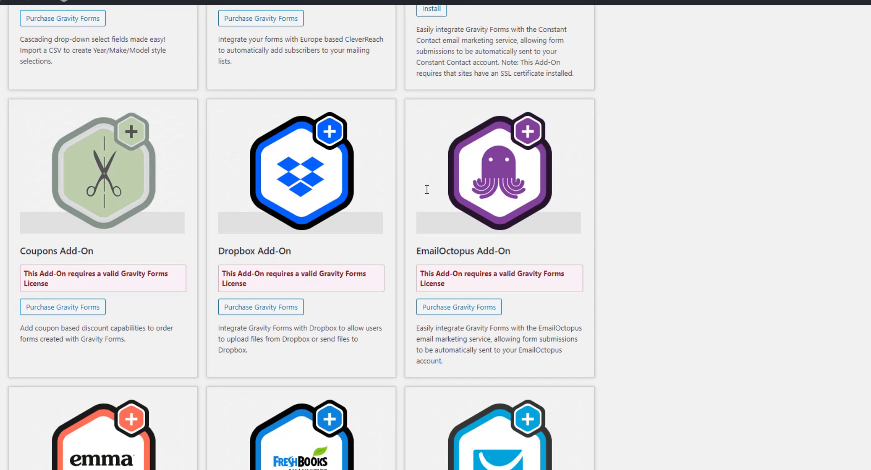
scroll(427, 190, down, 5)
scroll(427, 194, down, 3)
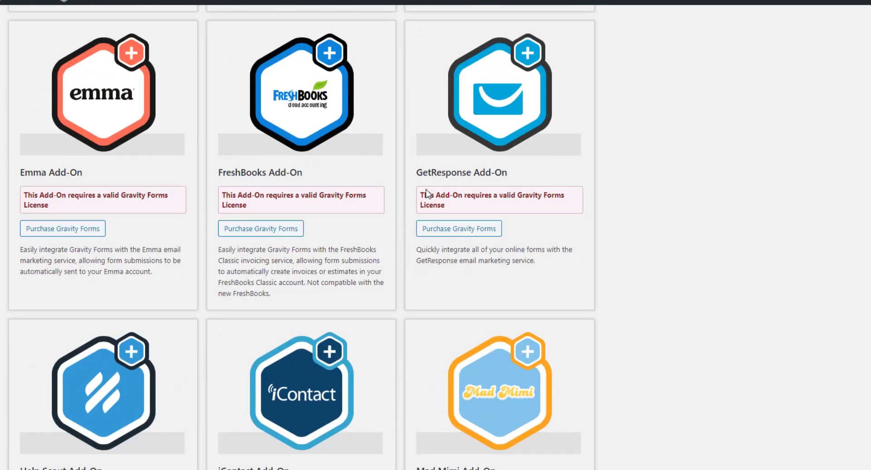
scroll(427, 194, down, 5)
scroll(427, 194, down, 14)
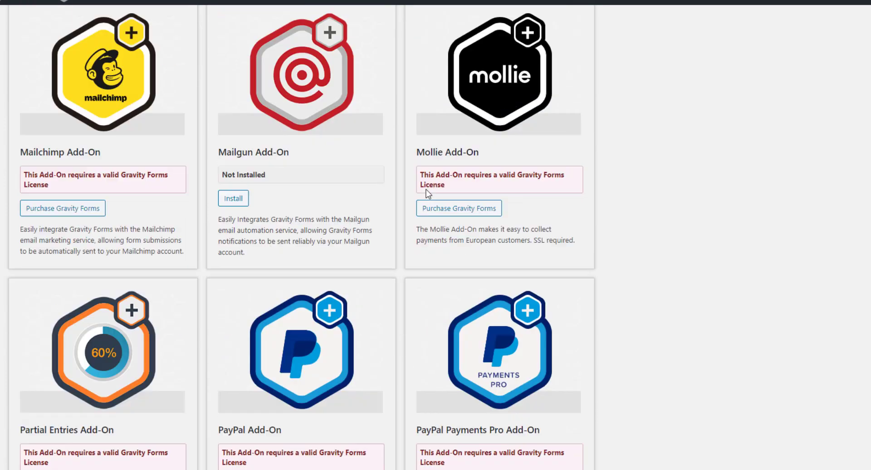
scroll(426, 192, down, 15)
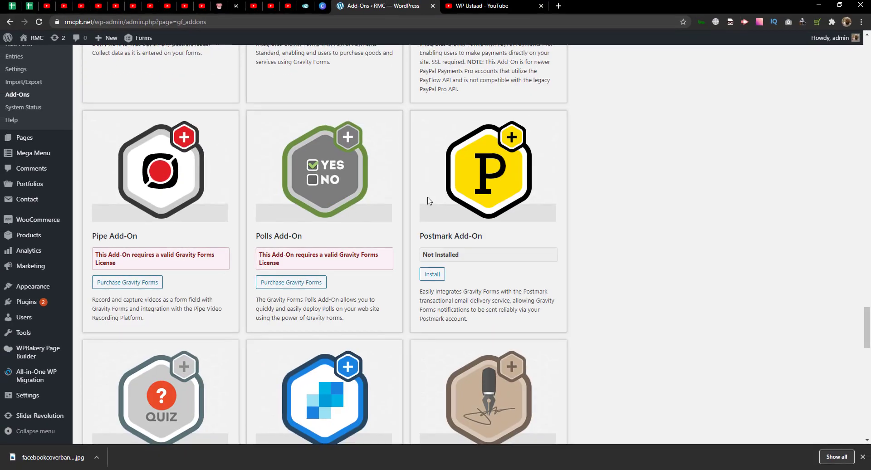
scroll(429, 201, down, 9)
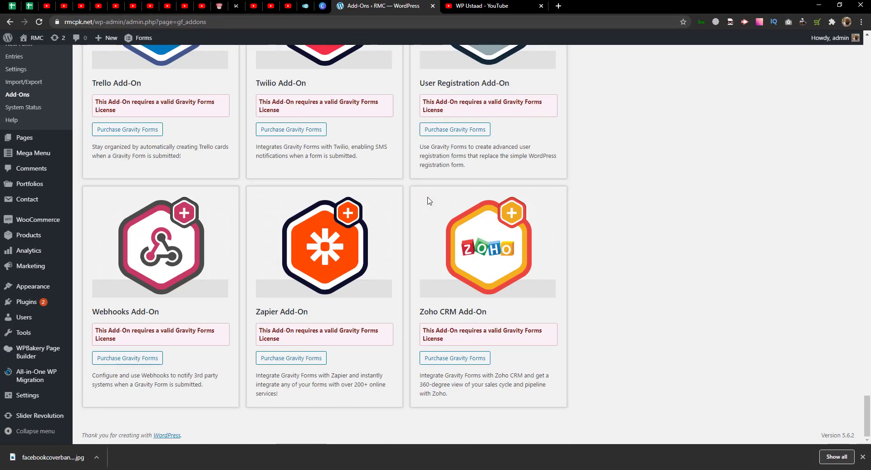
click(25, 108)
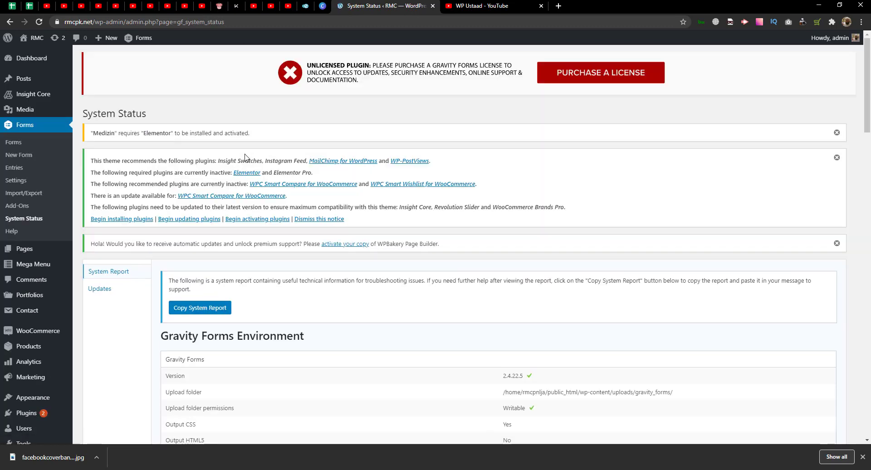
scroll(281, 174, down, 4)
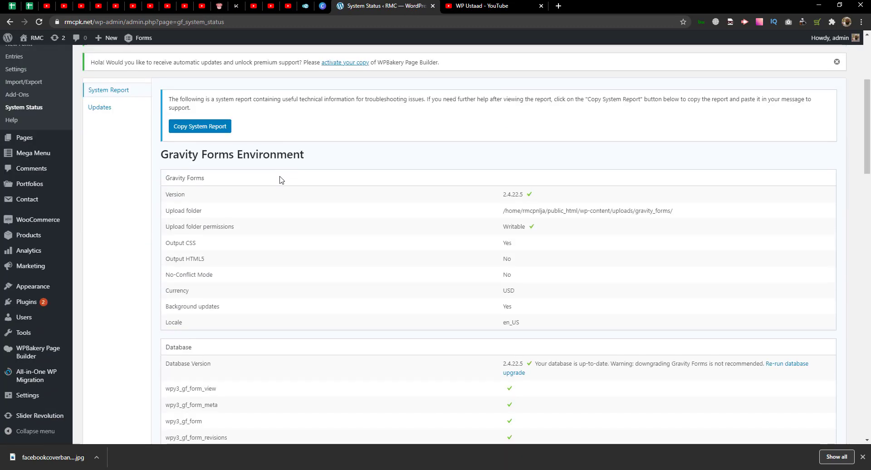
triple_click(608, 210)
triple_click(587, 210)
scroll(500, 244, down, 4)
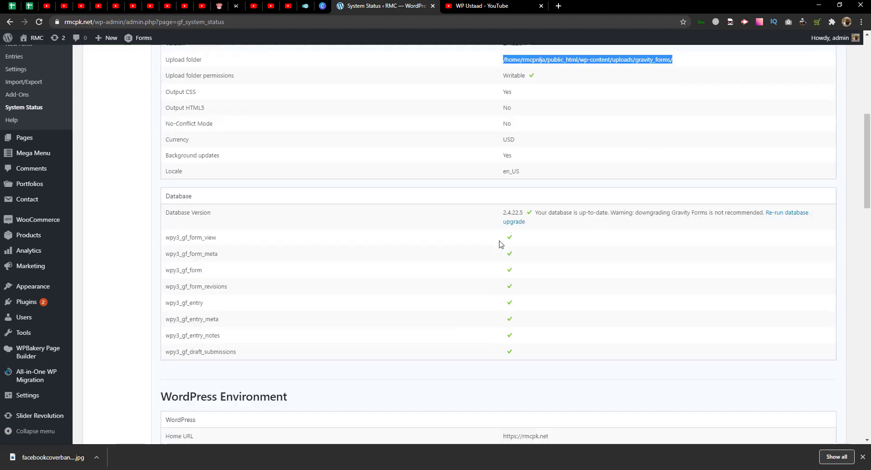
scroll(500, 244, down, 5)
scroll(453, 197, up, 4)
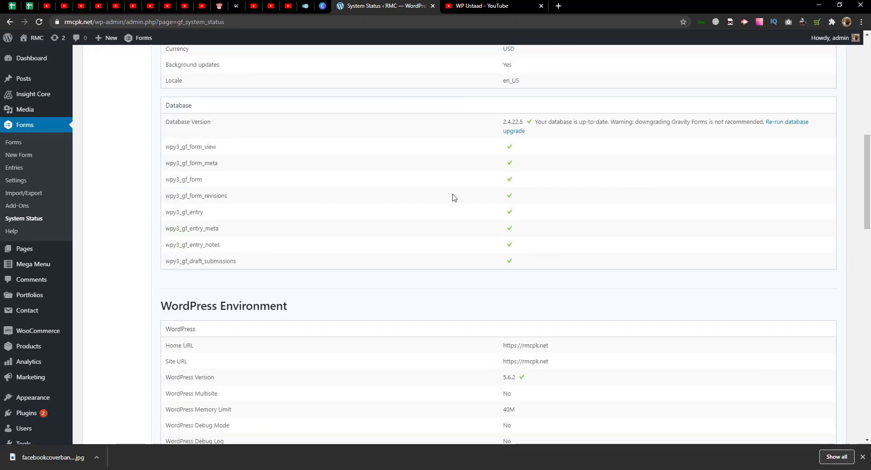
scroll(457, 246, down, 3)
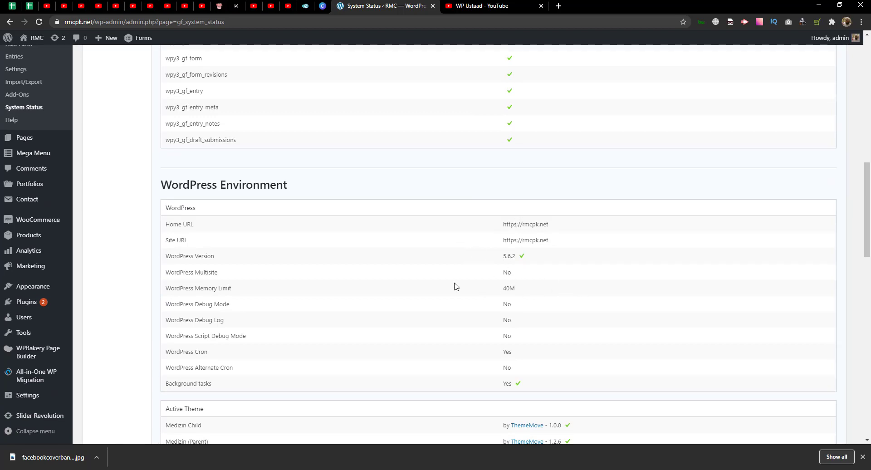
scroll(515, 285, down, 3)
scroll(515, 286, down, 3)
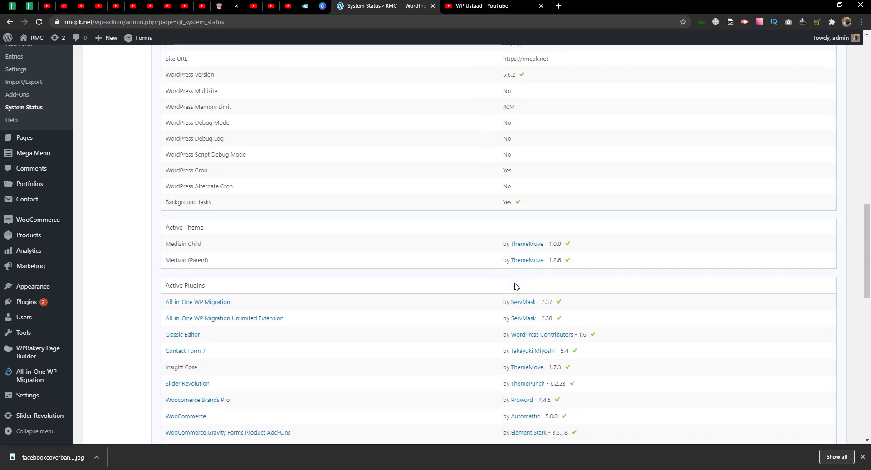
scroll(541, 290, down, 2)
scroll(480, 292, down, 4)
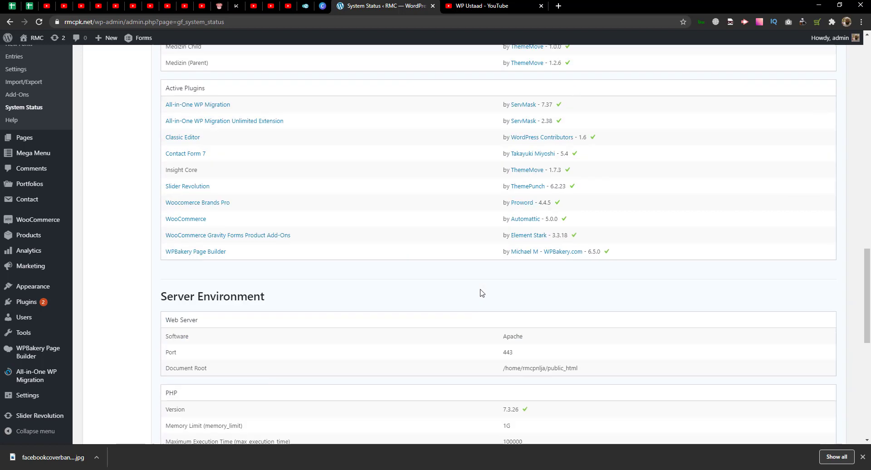
scroll(498, 310, down, 3)
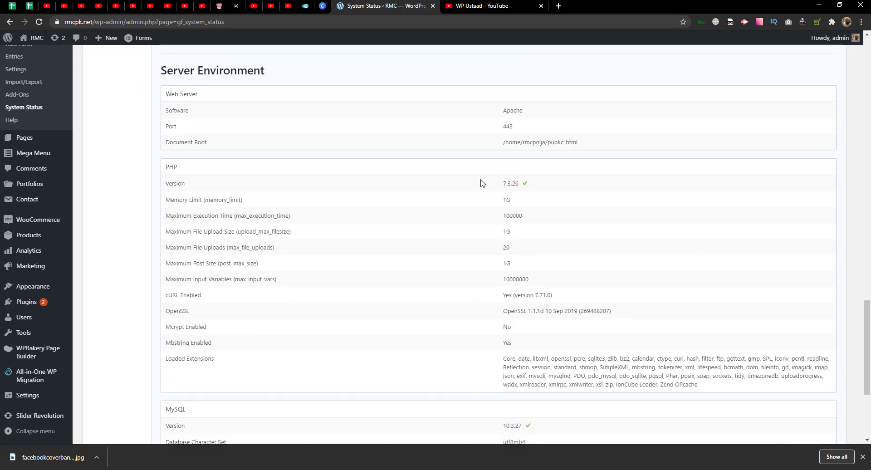
scroll(530, 294, down, 4)
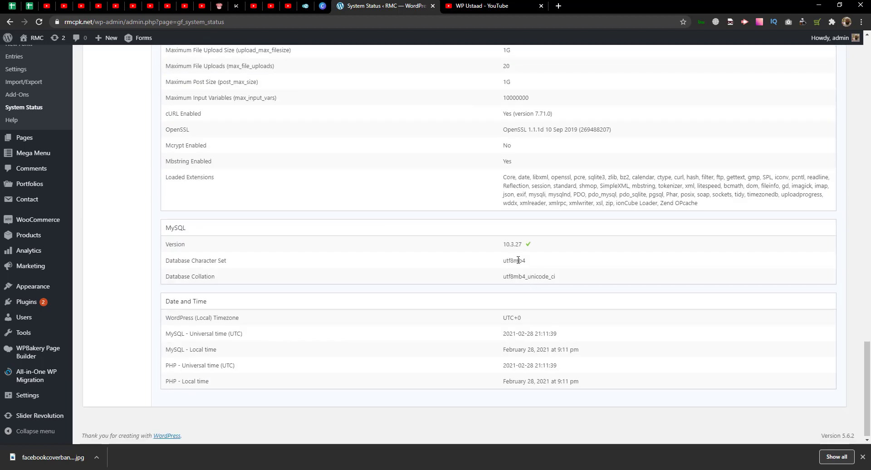
scroll(566, 327, up, 20)
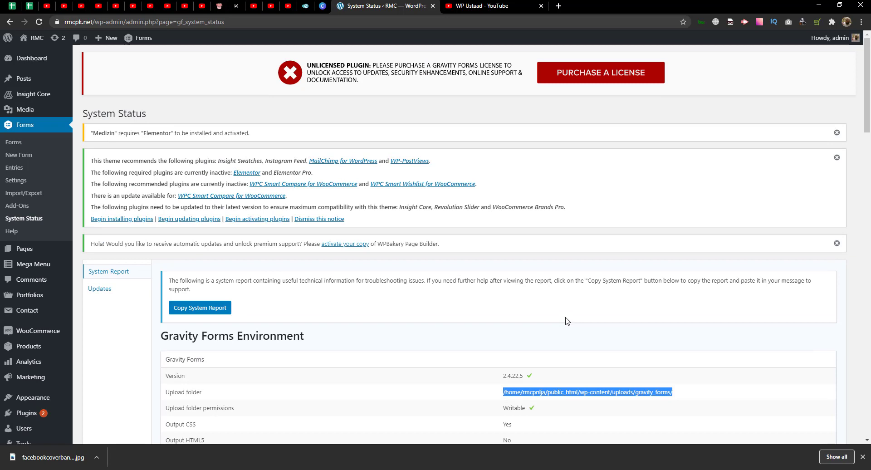
click(13, 142)
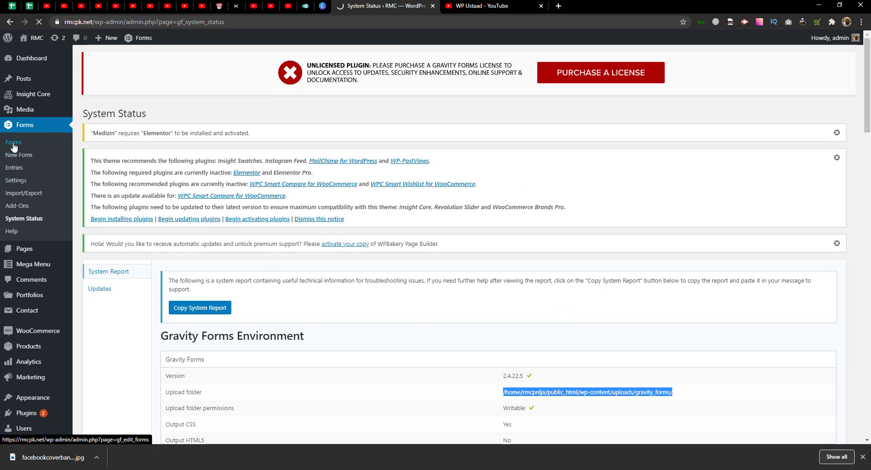
- Open the RMC public homepage in a new tab via Visit Site and switch to it
scroll(358, 238, down, 1)
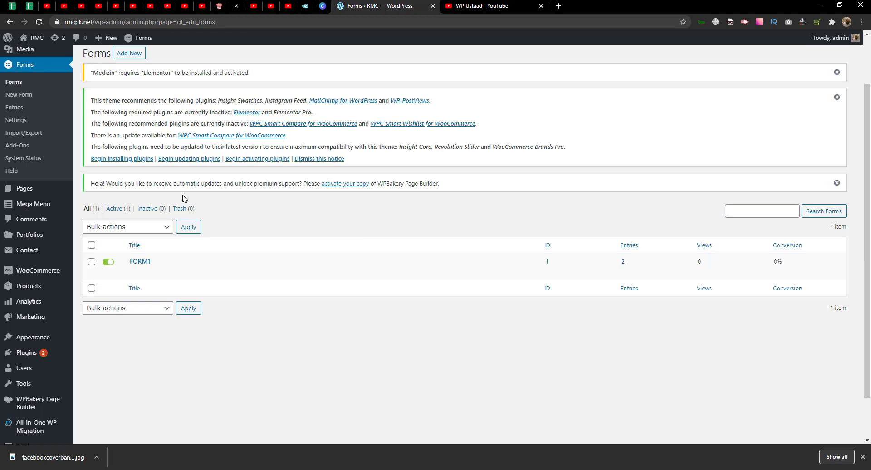
mouse_move(32, 38)
right_click(27, 53)
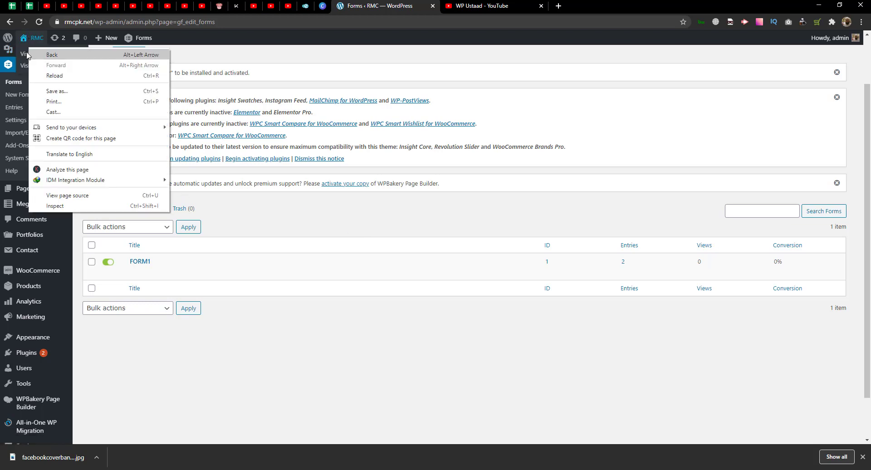
click(39, 60)
click(476, 4)
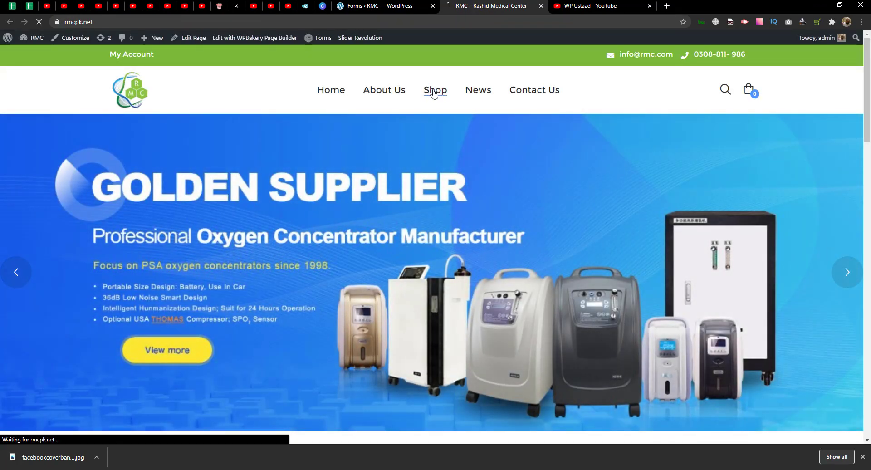
- Go from the Shop to the 12-Ply Gauze Sponges product page, then back to the Forms tab
click(433, 93)
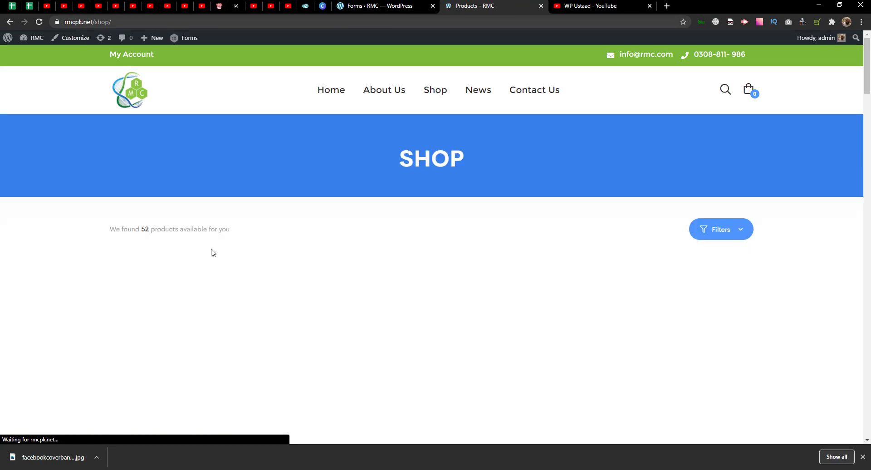
scroll(209, 250, down, 4)
click(226, 195)
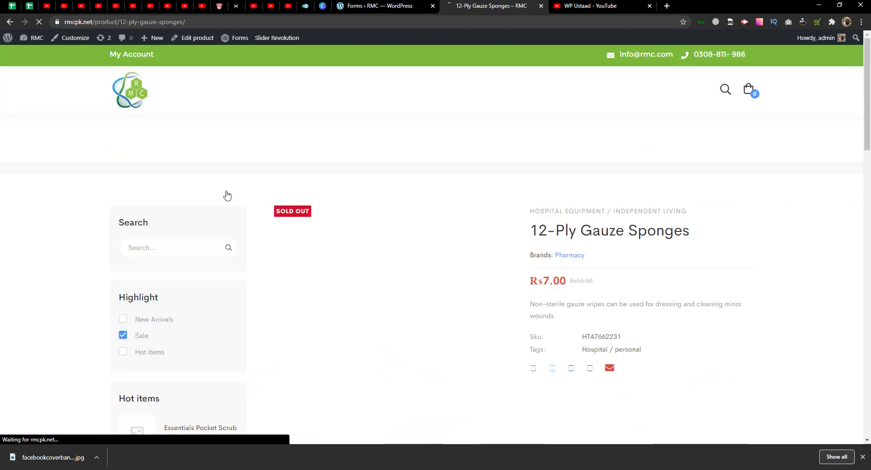
scroll(416, 253, down, 2)
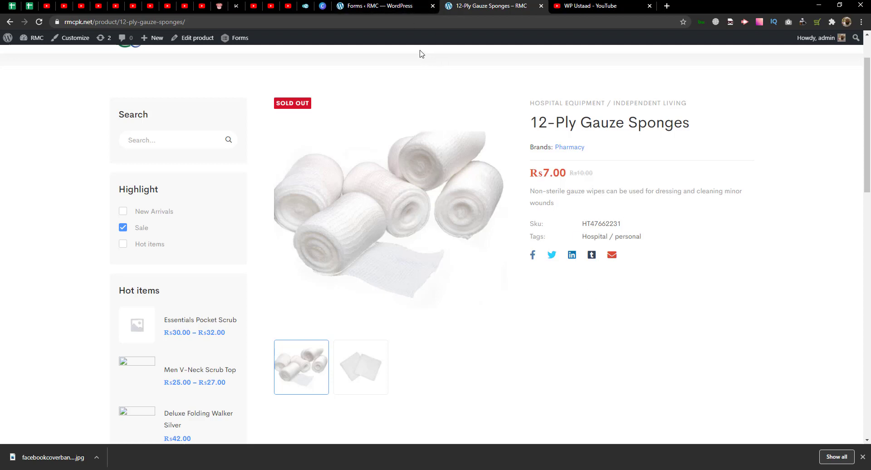
click(387, 6)
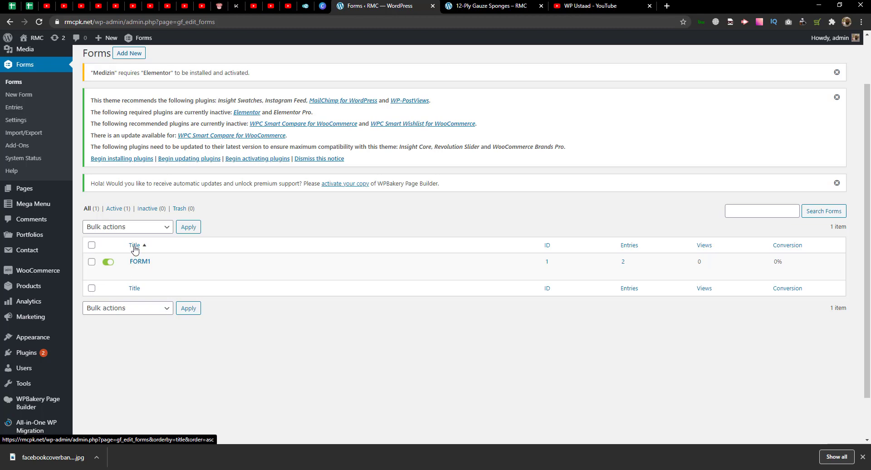
- Create a new, empty Gravity Forms form titled 'Product-detail'
click(129, 53)
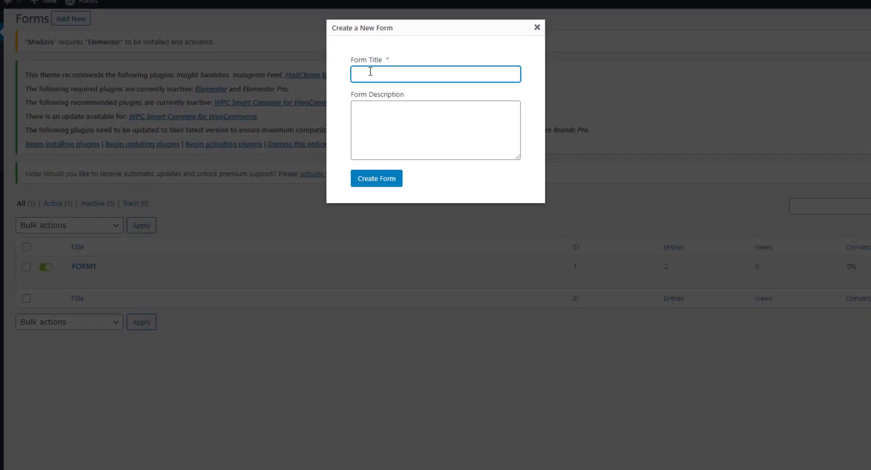
text(Product-detail)
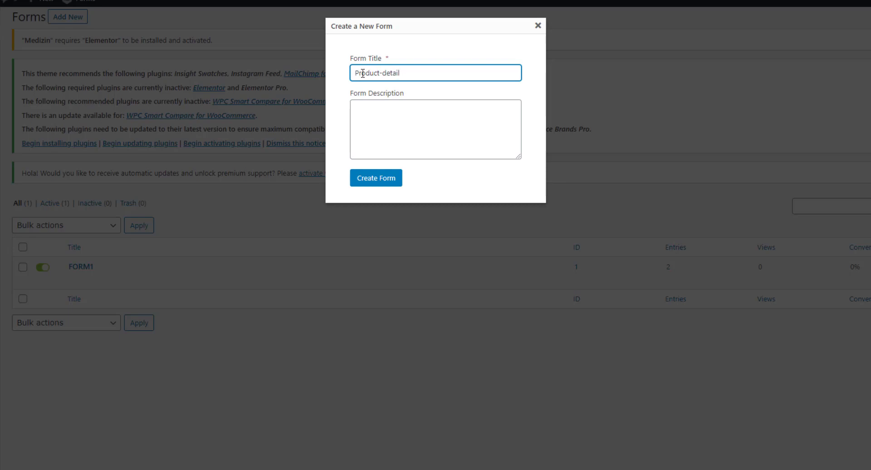
click(366, 179)
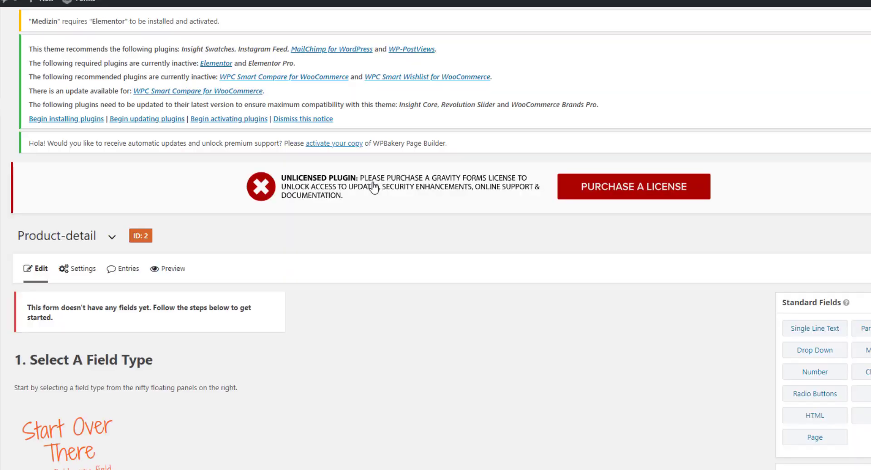
- Add a Single Line Text field to the form and label it 'Name'
scroll(318, 212, down, 3)
scroll(228, 241, down, 3)
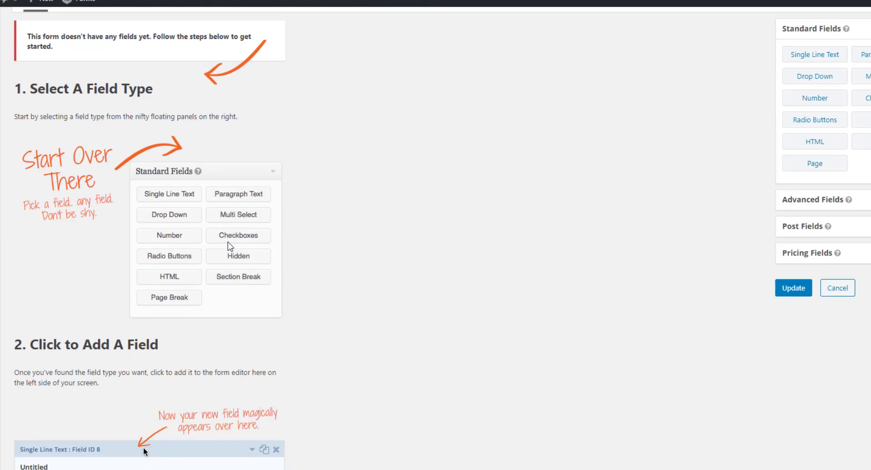
scroll(575, 285, up, 2)
scroll(575, 285, down, 1)
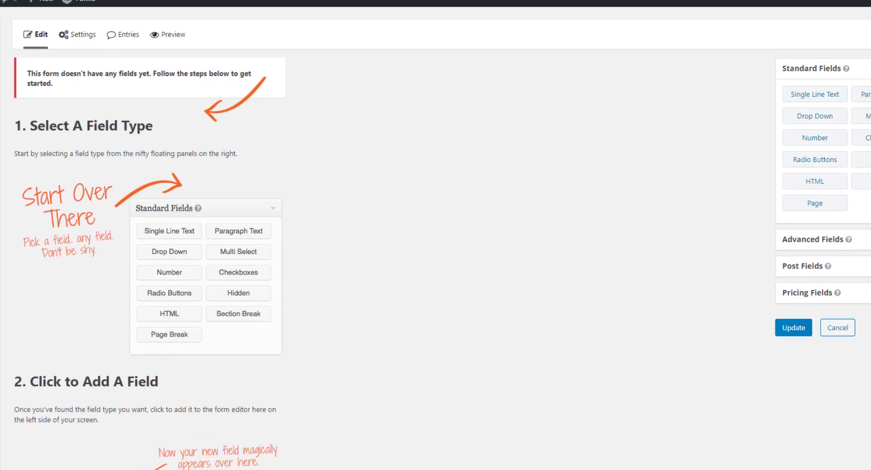
drag(804, 93, 229, 177)
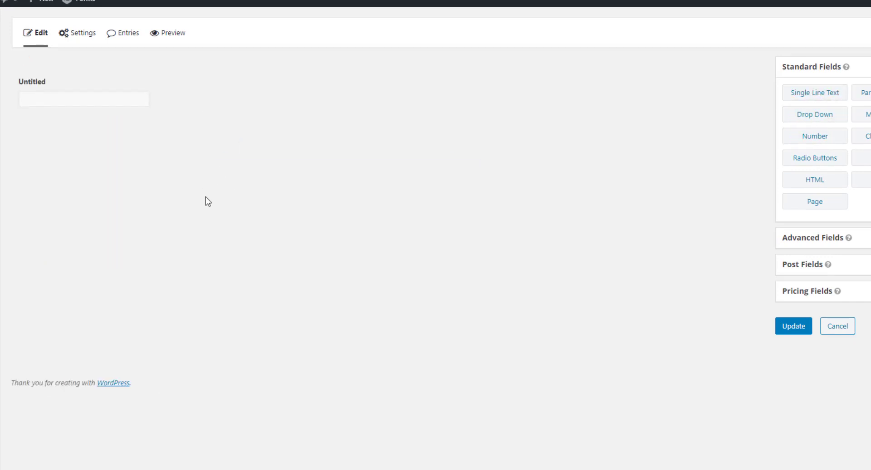
scroll(10, 171, up, 2)
click(33, 173)
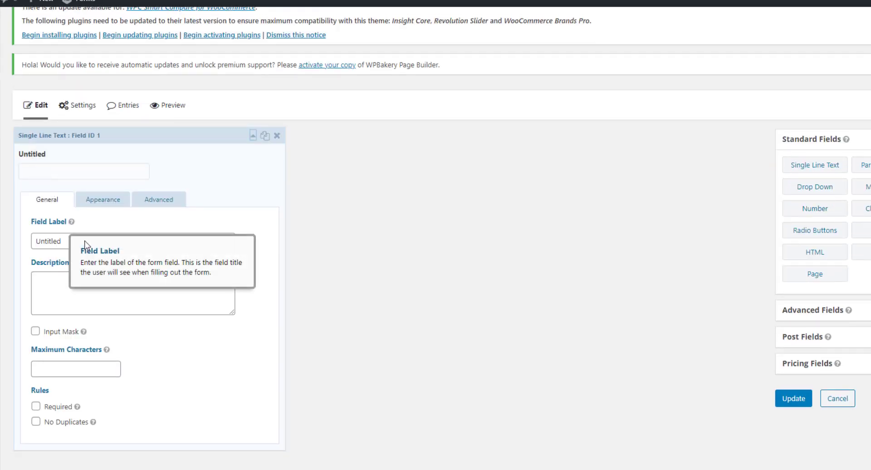
double_click(80, 242)
key(BackSpace)
text(Name)
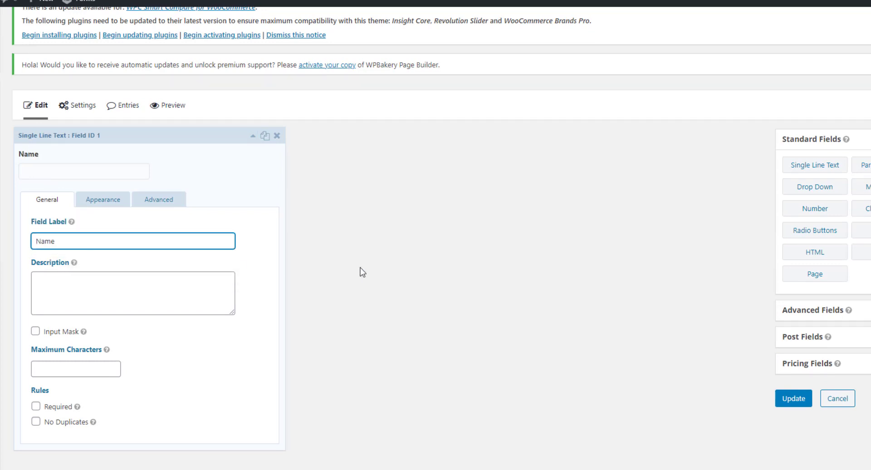
- Leave the Name field without an input mask and mark it as required
click(141, 285)
mouse_move(73, 269)
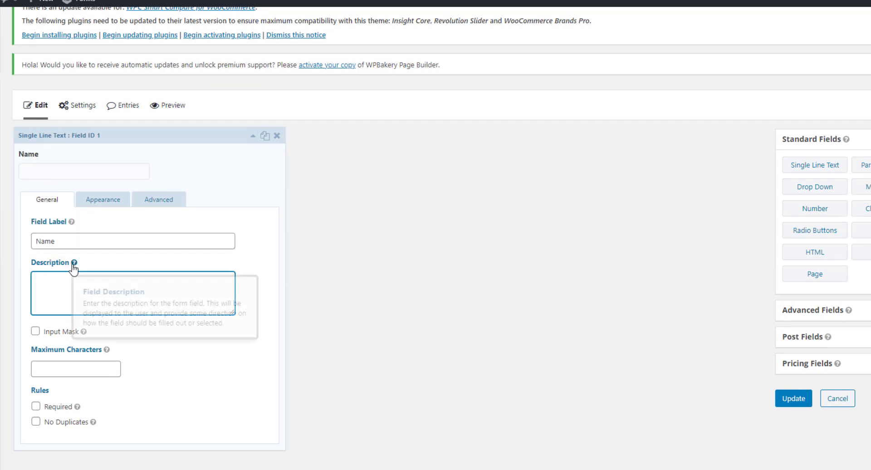
click(61, 334)
click(55, 368)
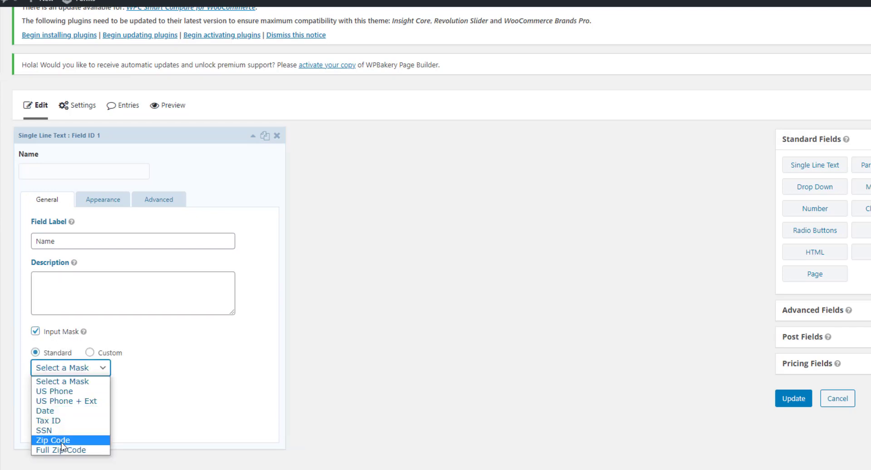
click(180, 355)
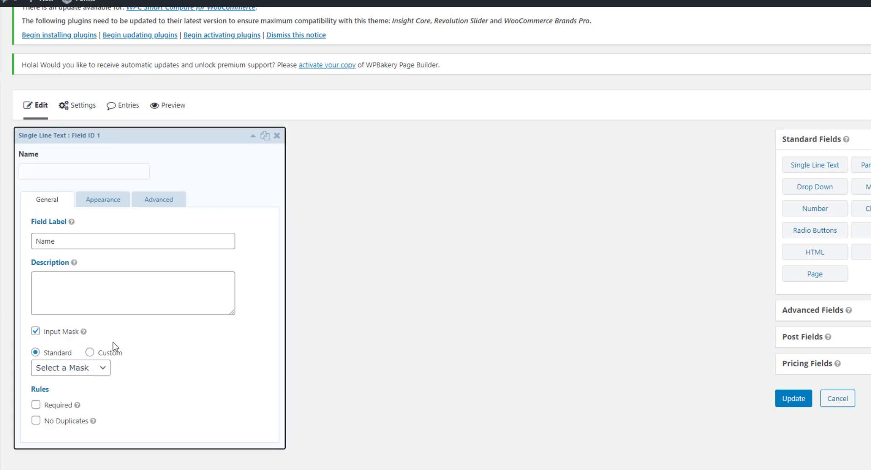
click(64, 335)
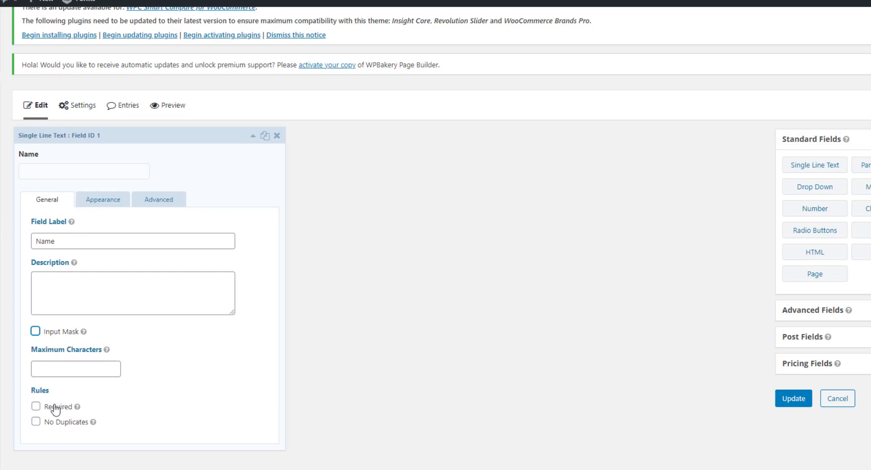
click(36, 407)
mouse_move(107, 350)
click(82, 368)
mouse_move(107, 351)
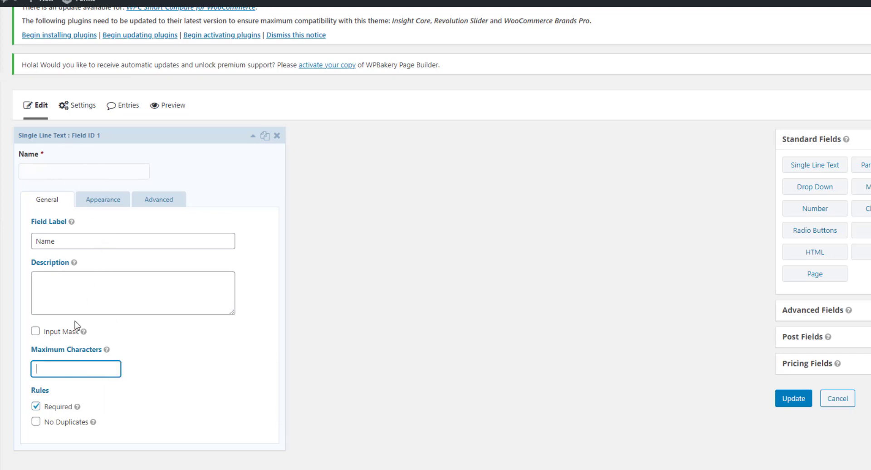
click(93, 201)
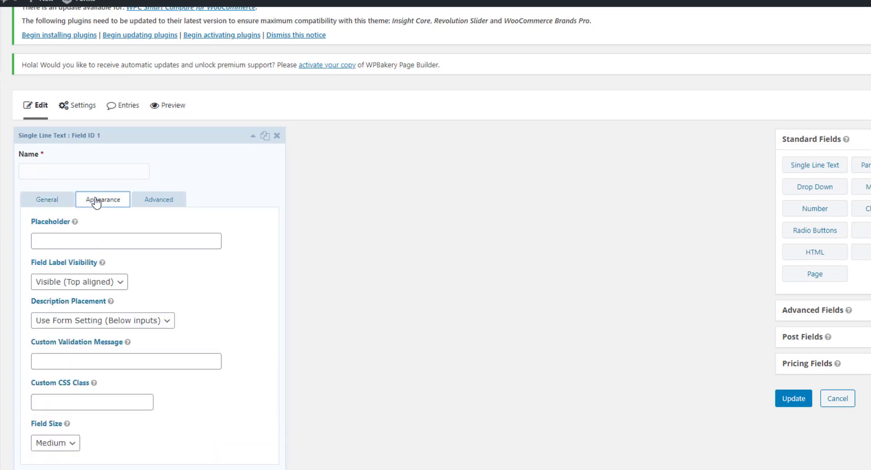
- Give the Name field the placeholder 'My name' and set its field size to Large
click(82, 240)
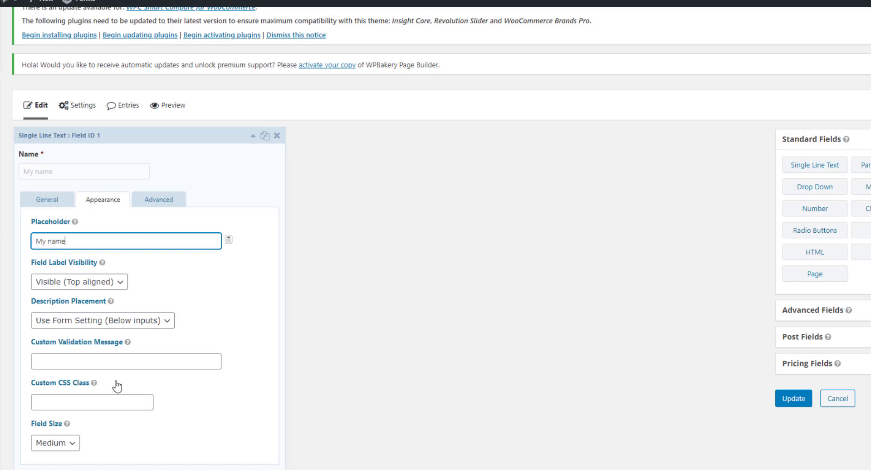
click(109, 360)
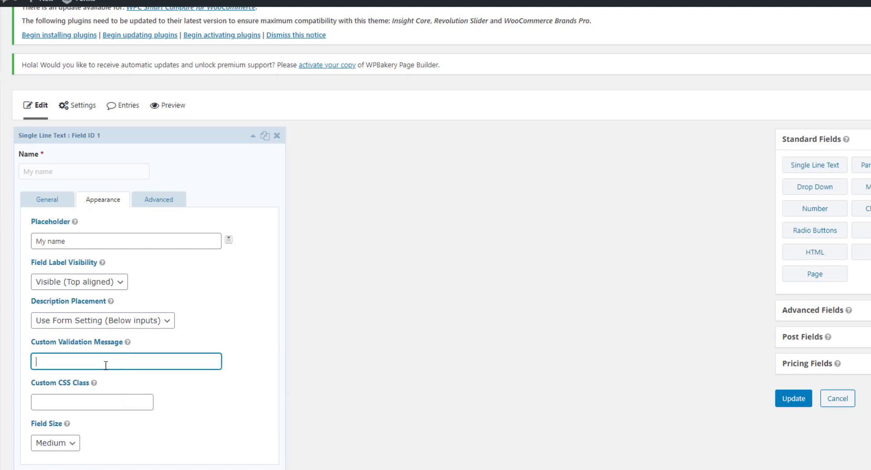
click(76, 403)
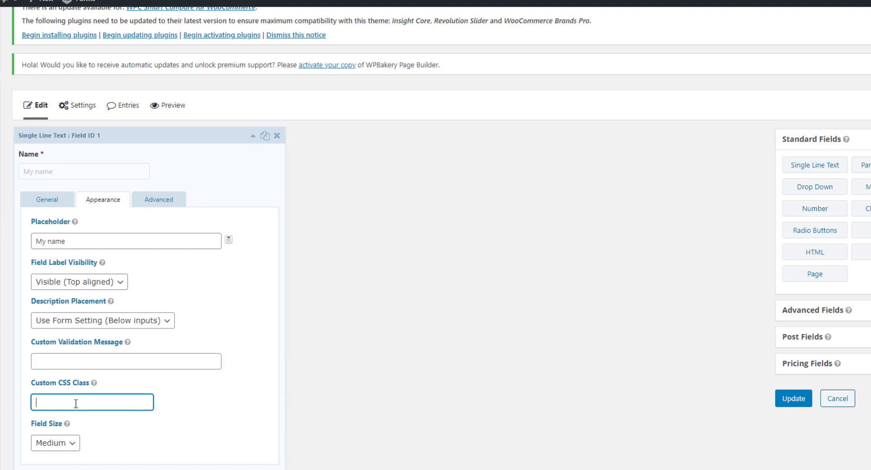
click(64, 445)
click(65, 445)
click(63, 445)
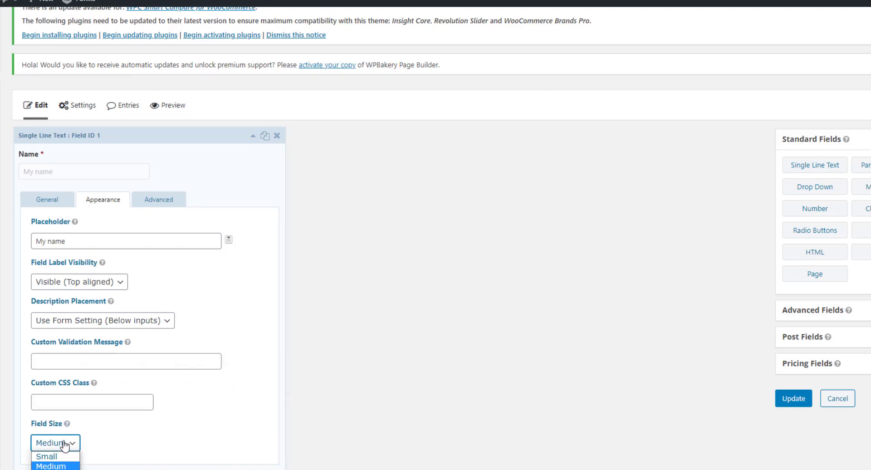
click(55, 469)
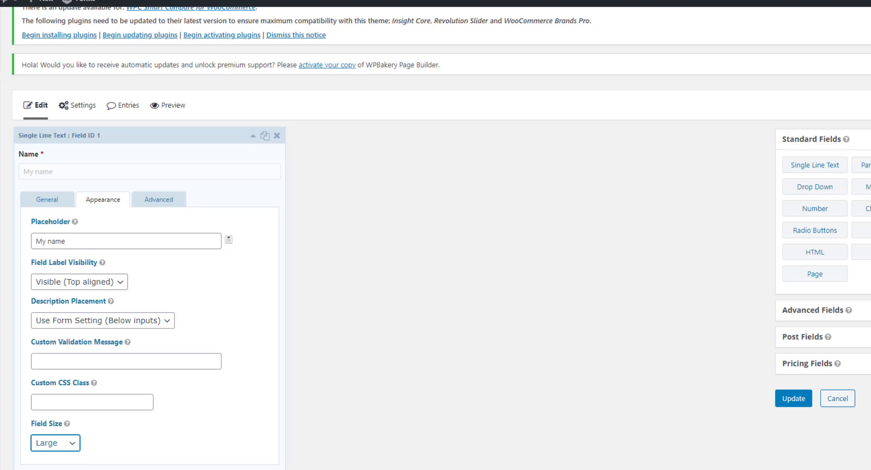
click(65, 444)
click(64, 445)
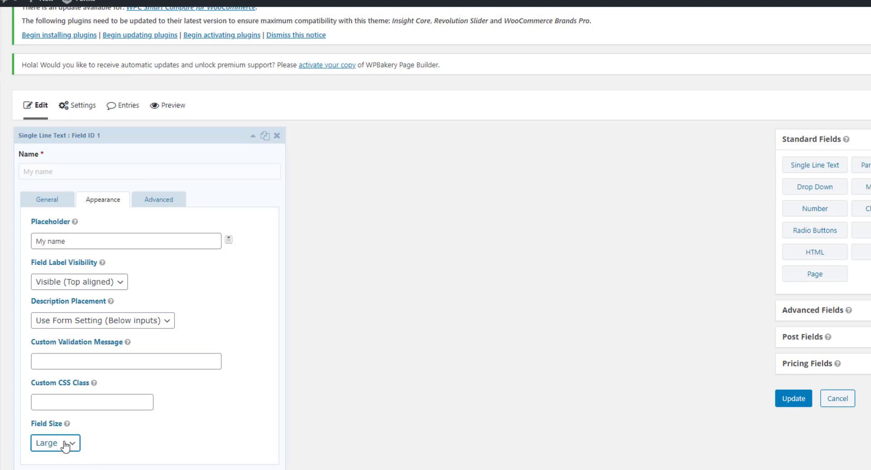
- Look over the Name field's Advanced settings, then collapse its settings panel
click(161, 204)
click(81, 244)
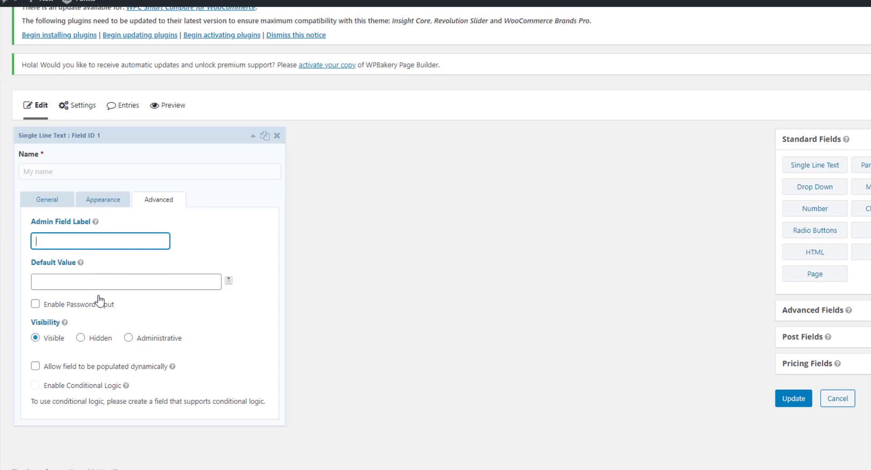
click(44, 202)
click(127, 137)
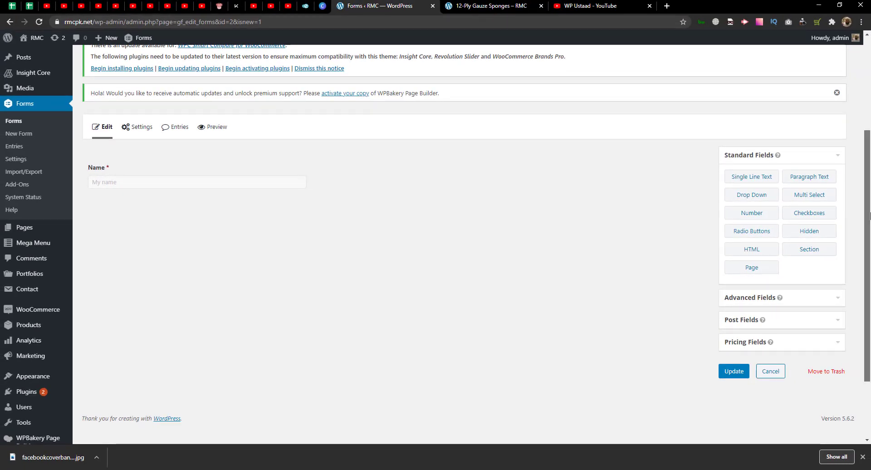
- Add a Phone field from Advanced Fields below Name, keeping the default phone format
scroll(869, 215, down, 1)
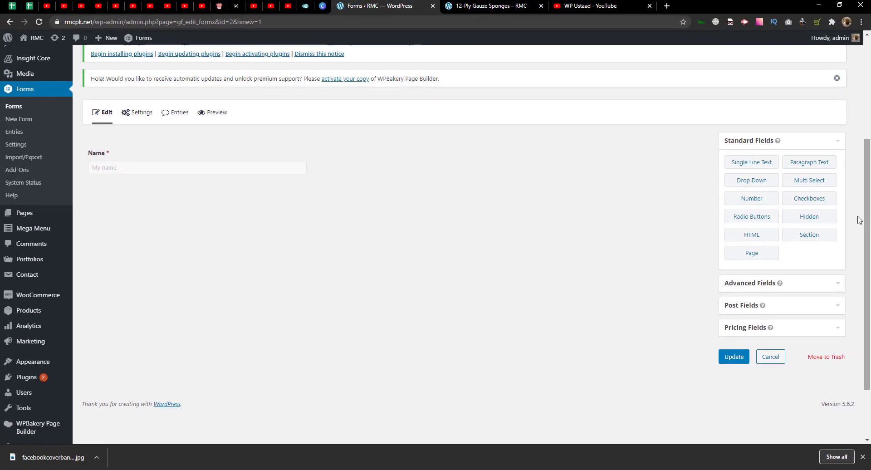
click(747, 284)
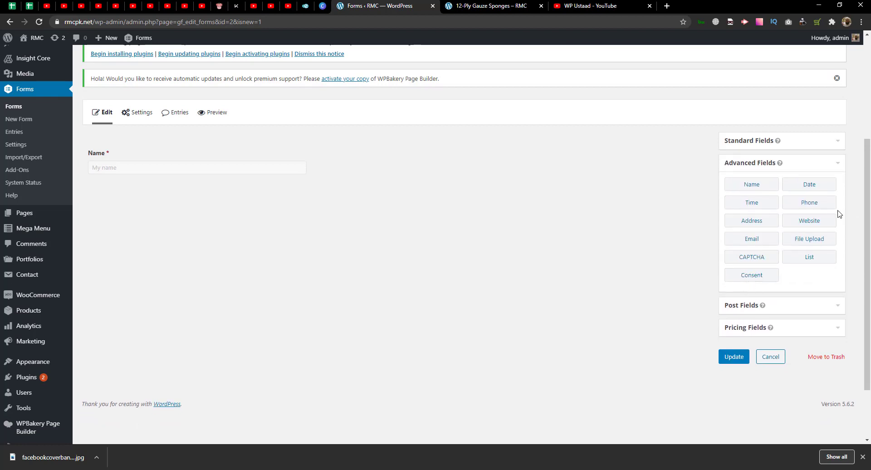
drag(824, 207, 166, 209)
click(817, 207)
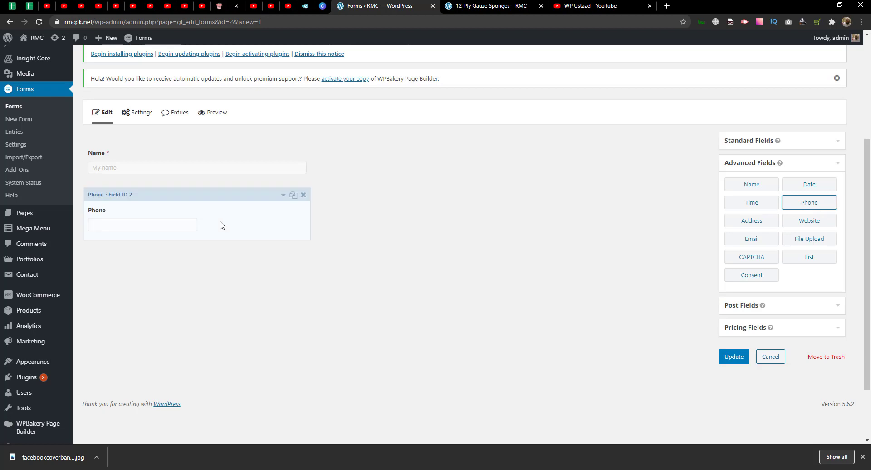
click(139, 225)
click(138, 373)
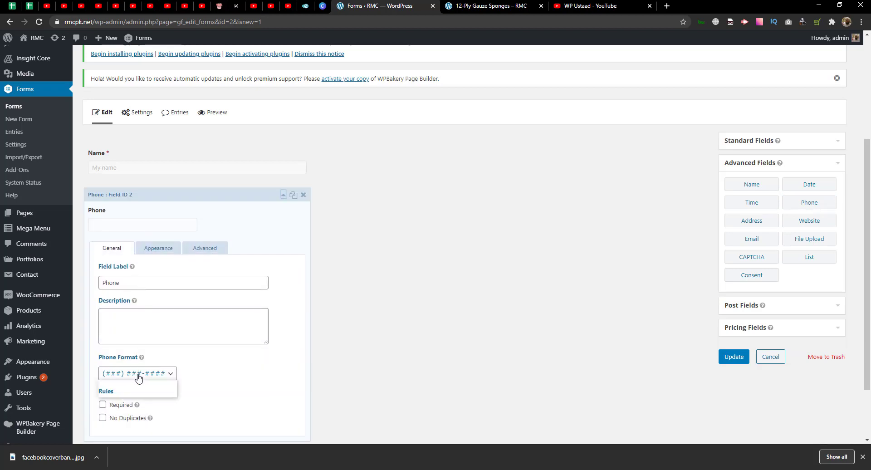
click(134, 384)
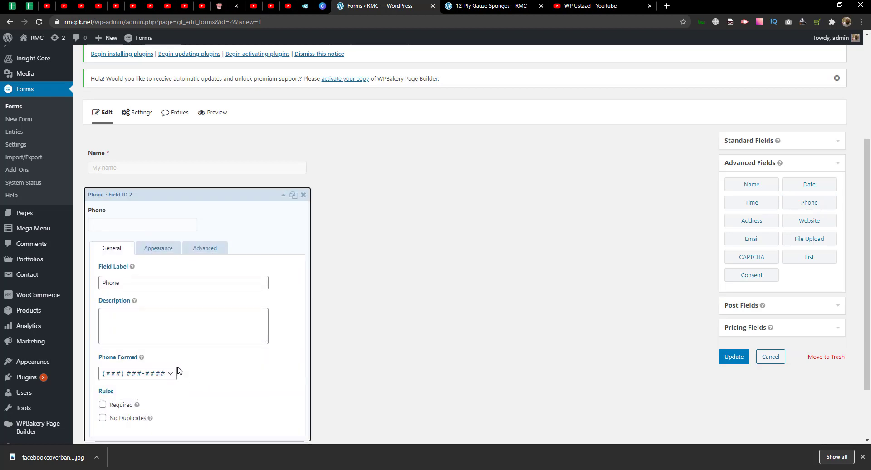
scroll(178, 371, down, 2)
scroll(178, 371, up, 2)
- Label the Phone field 'Phone No', give it the placeholder 'Phone no', and collapse it
click(125, 281)
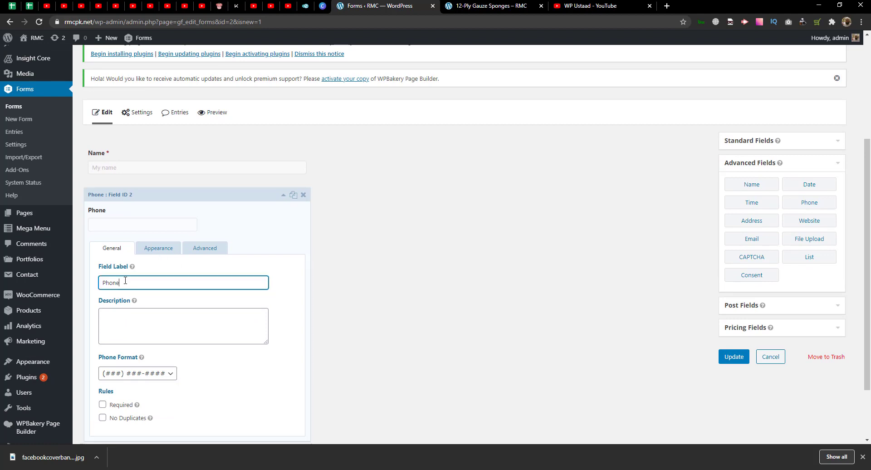
text(Npo)
key(BackSpace)
key(BackSpace)
text(o)
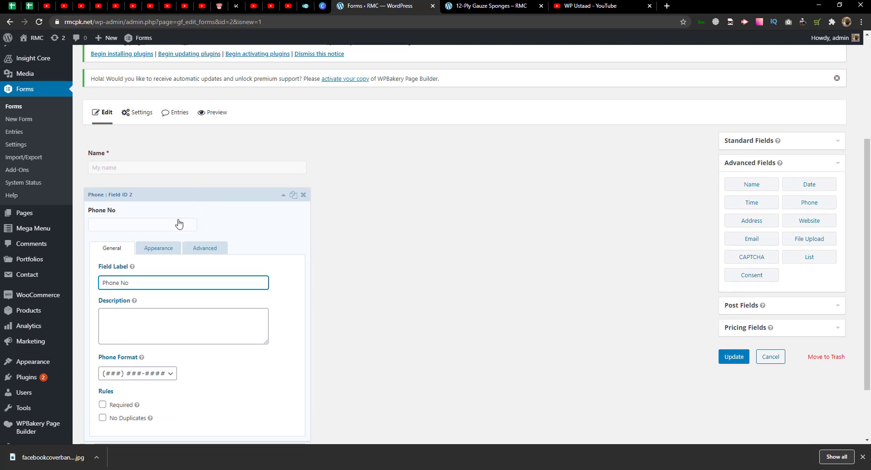
click(158, 247)
click(131, 282)
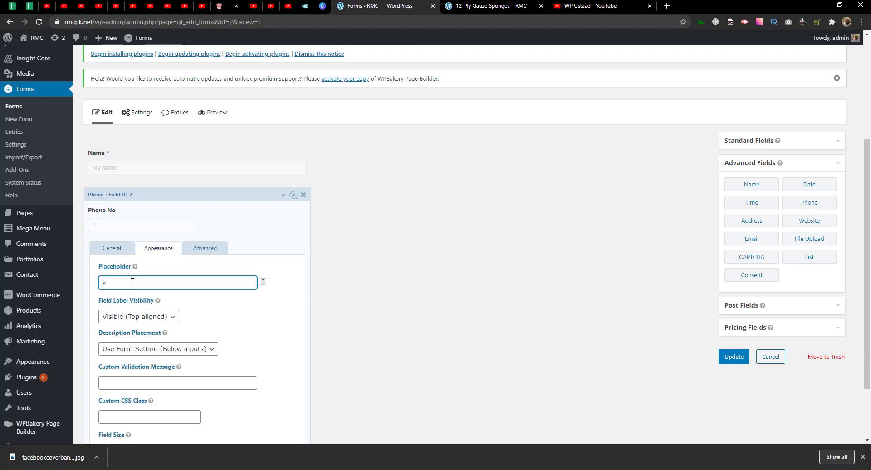
click(222, 198)
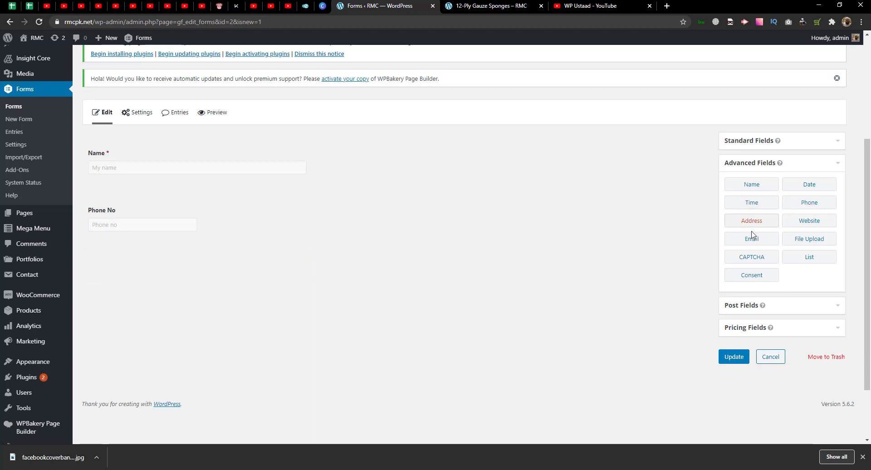
- Place an Email field below Phone No, leaving email confirmation turned off
drag(751, 239, 123, 254)
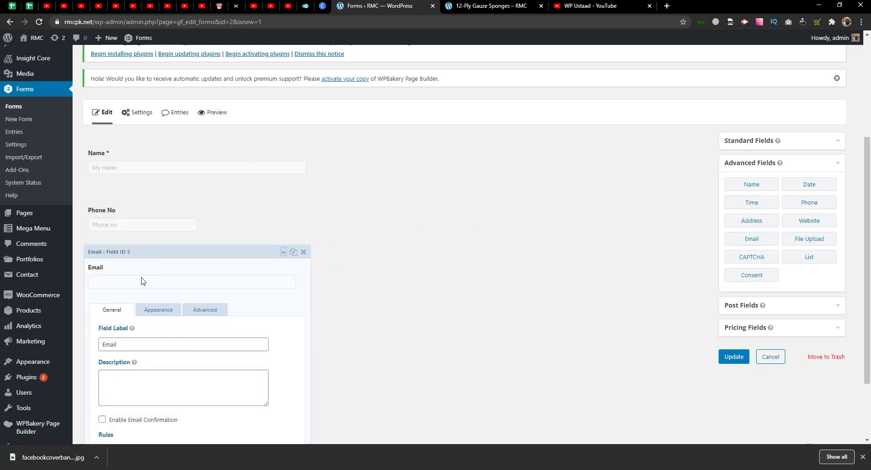
scroll(140, 318, down, 2)
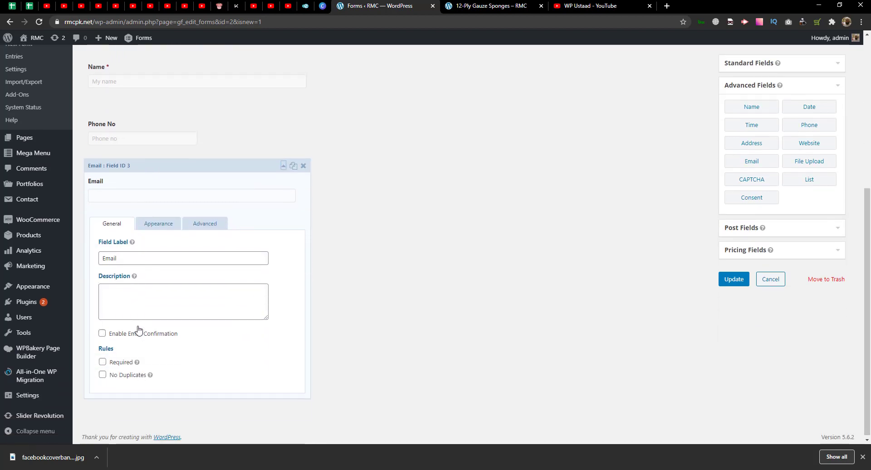
click(139, 333)
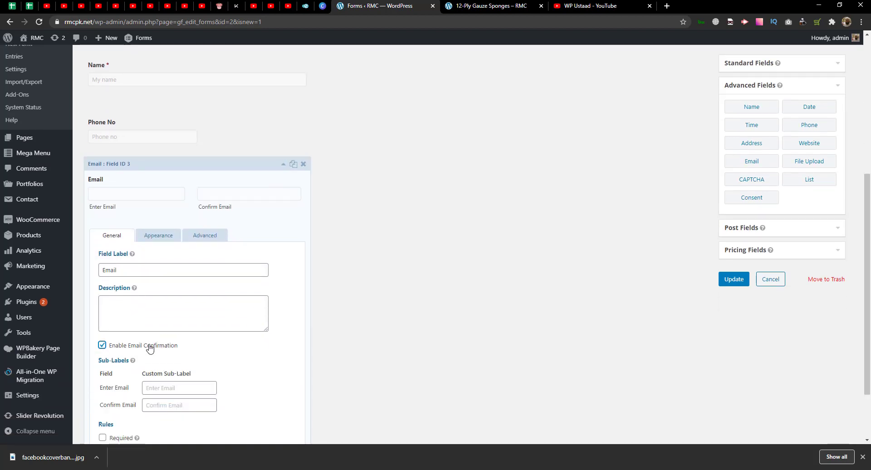
scroll(181, 353, down, 2)
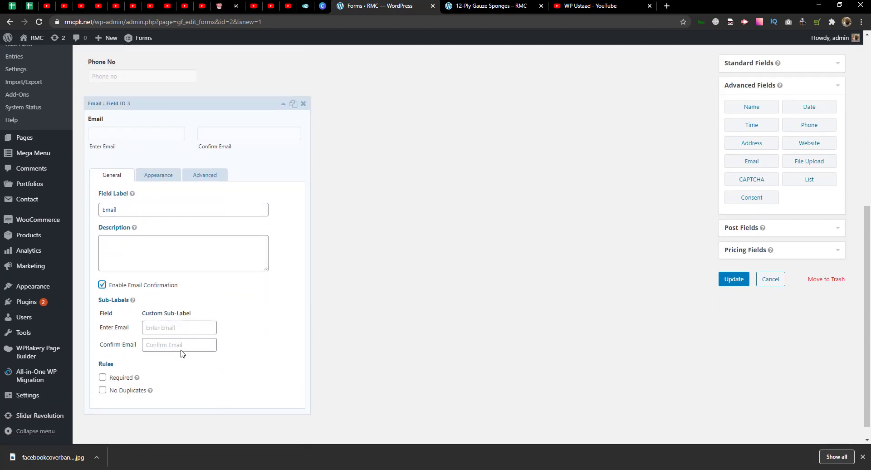
scroll(166, 339, up, 2)
click(139, 345)
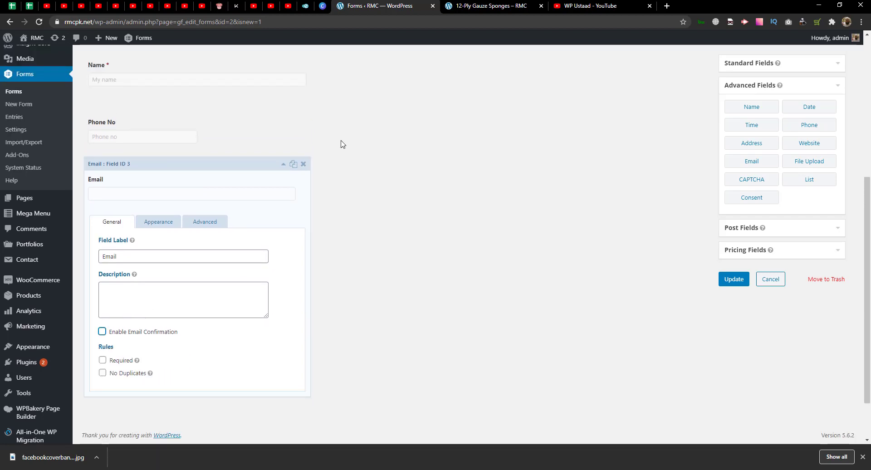
click(303, 165)
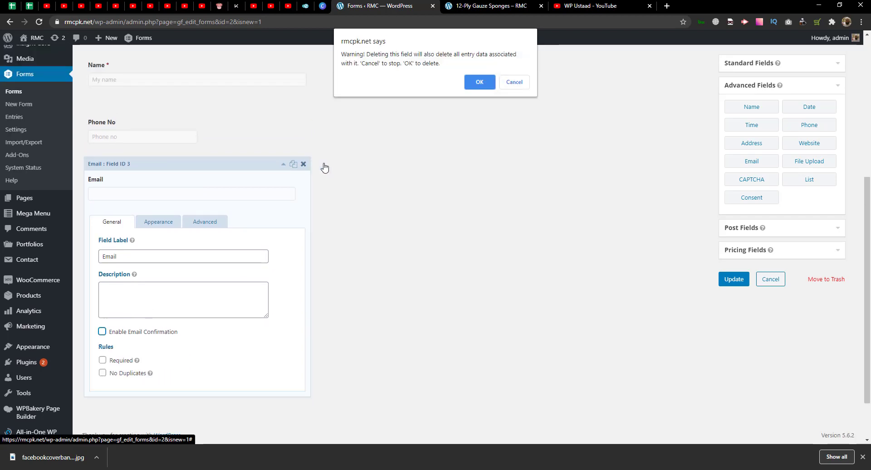
click(515, 82)
- Give the Email field the placeholder 'My Email' and collapse its settings
click(157, 222)
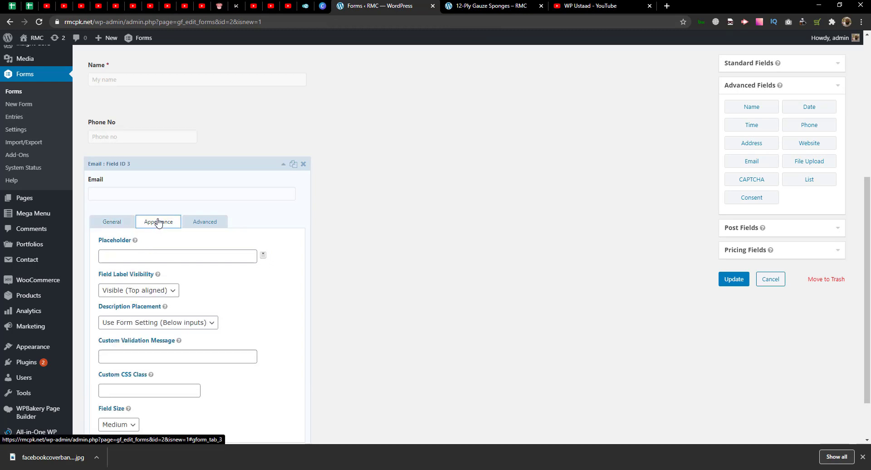
click(152, 259)
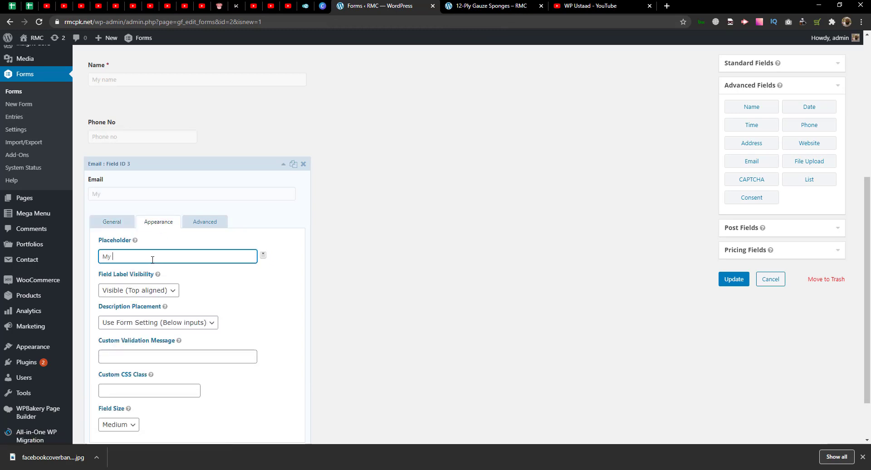
click(285, 166)
click(285, 164)
click(295, 170)
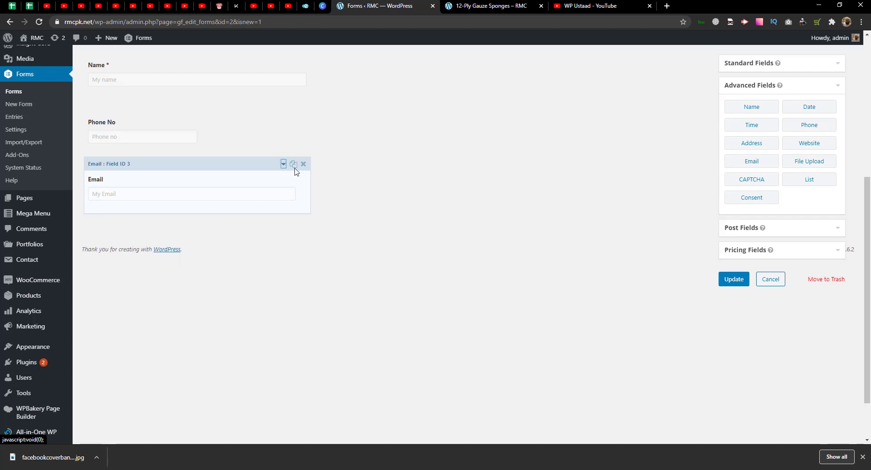
scroll(748, 181, up, 1)
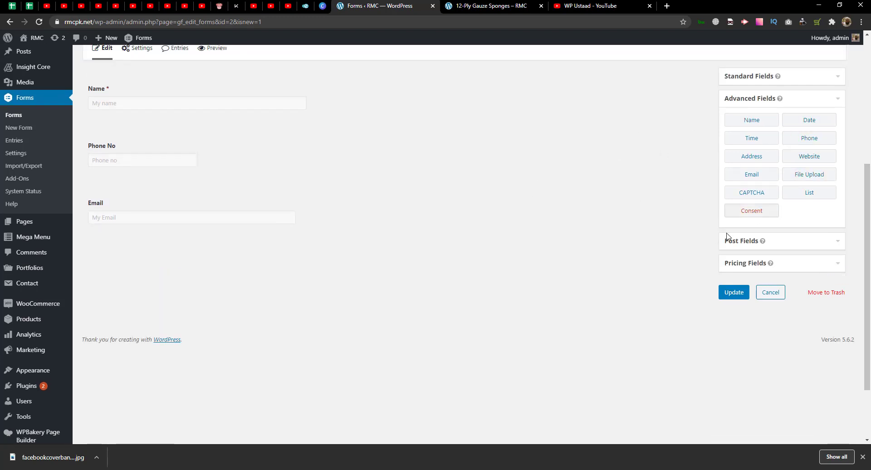
- Add a File Upload field labelled 'File' below Email, then show the Pricing Fields group
scroll(786, 180, up, 1)
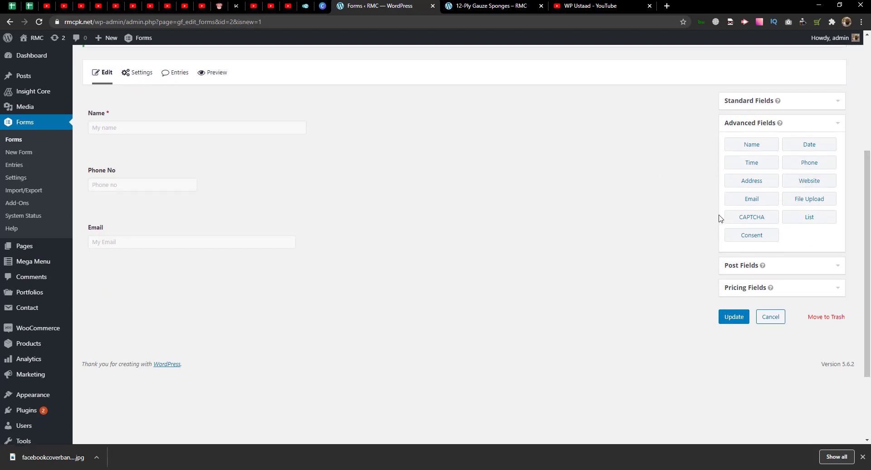
scroll(839, 219, down, 1)
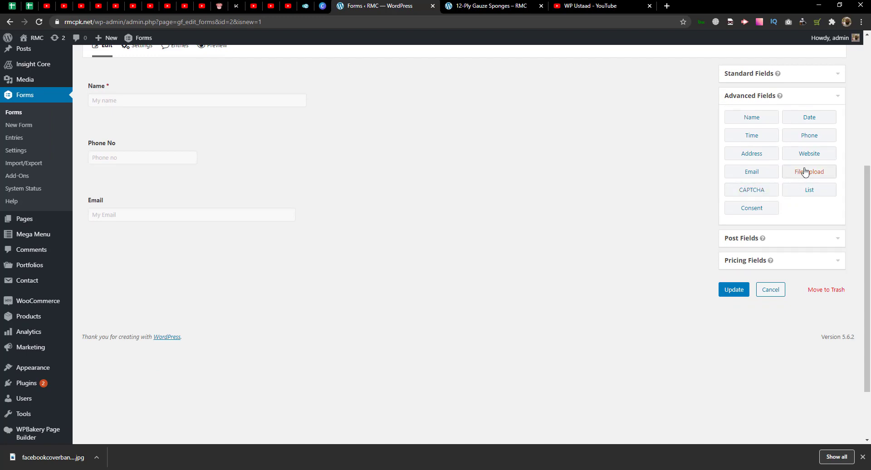
drag(805, 171, 266, 277)
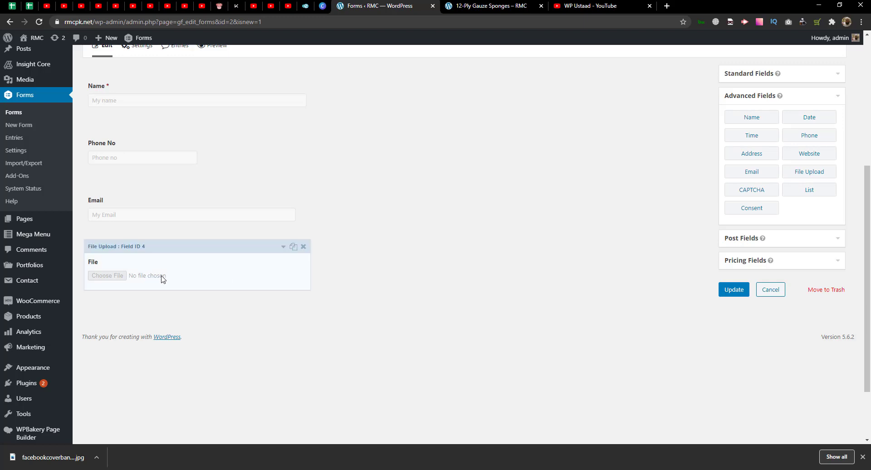
mouse_move(867, 268)
mouse_down()
mouse_move(868, 223)
mouse_move(869, 268)
mouse_move(869, 256)
mouse_up()
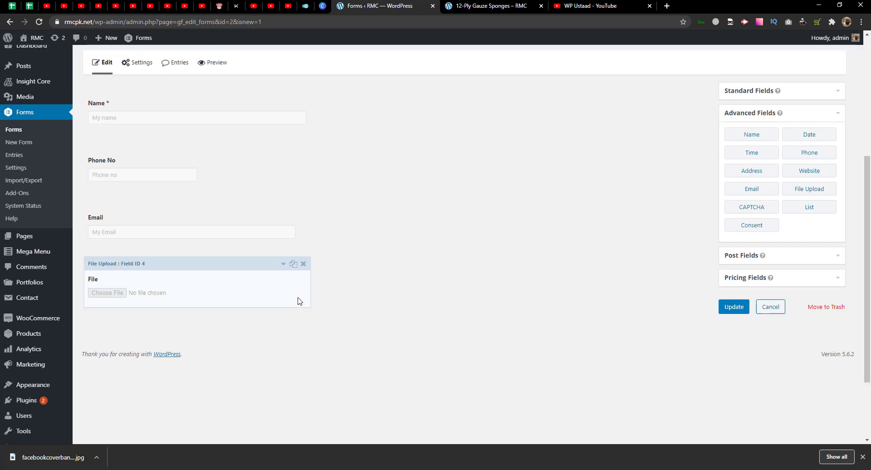
scroll(869, 272, up, 2)
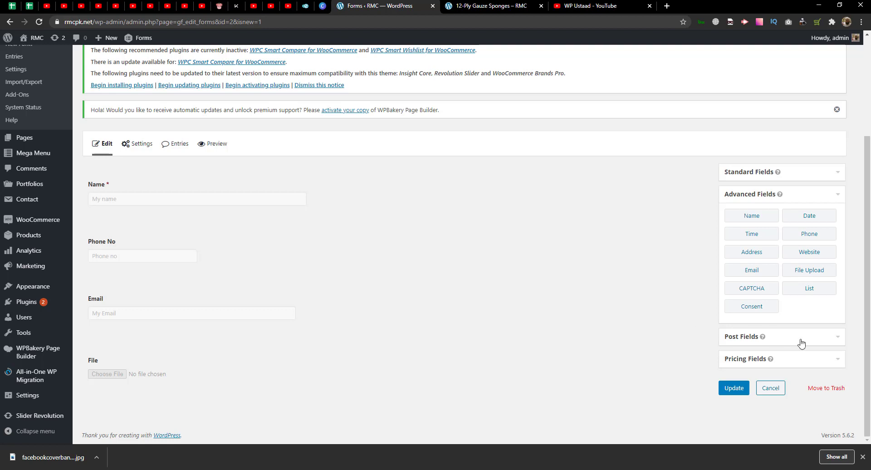
click(742, 359)
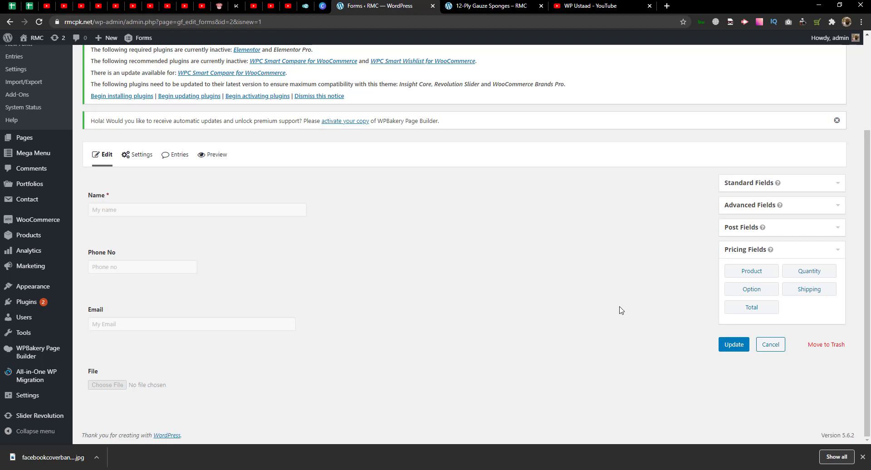
- Add a Product Name pricing field and set its field type to Drop Down
click(753, 272)
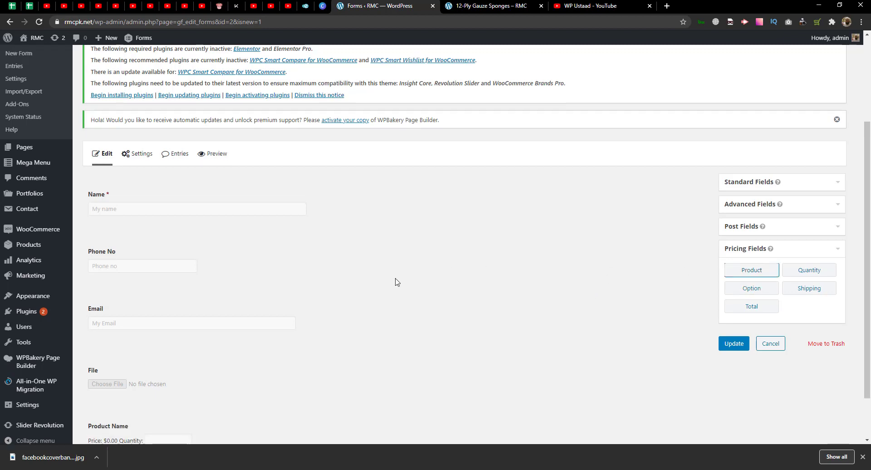
click(201, 375)
scroll(200, 374, down, 4)
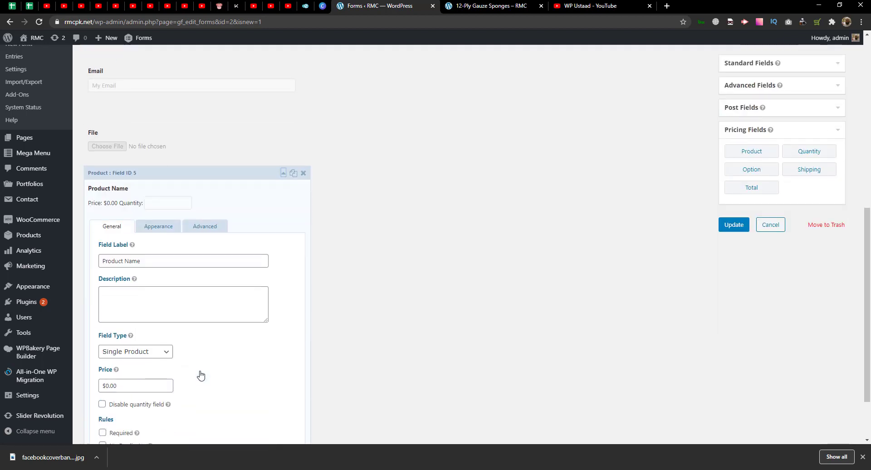
click(121, 353)
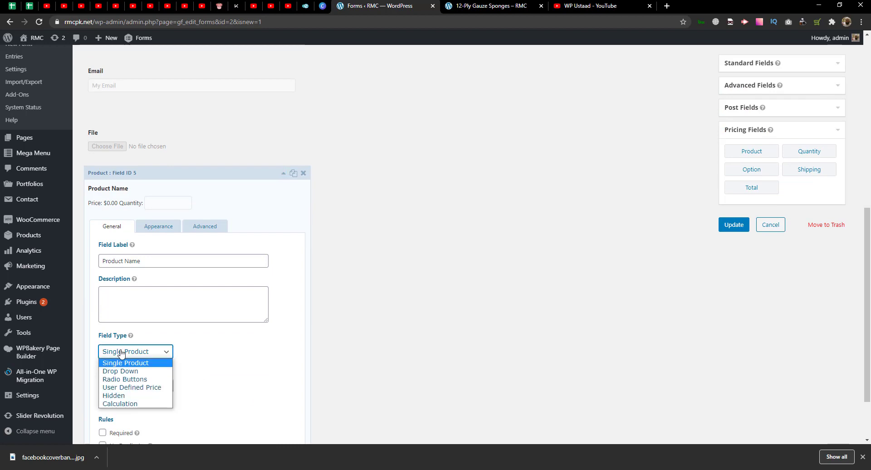
click(121, 353)
click(116, 353)
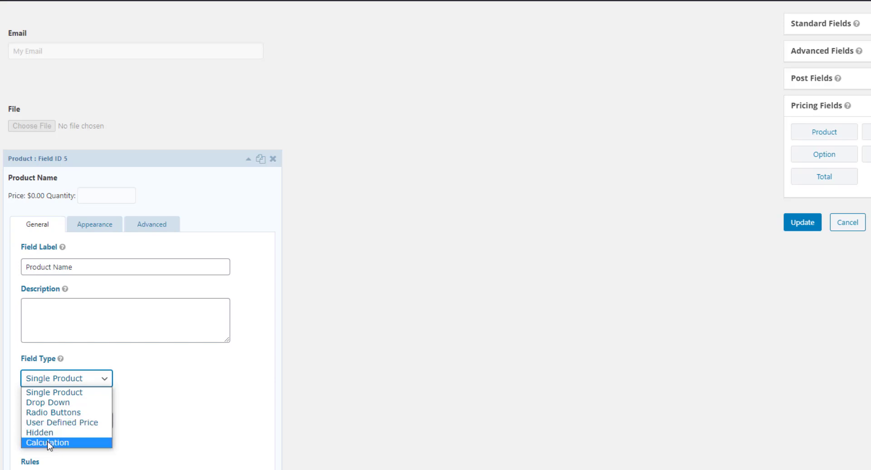
click(55, 402)
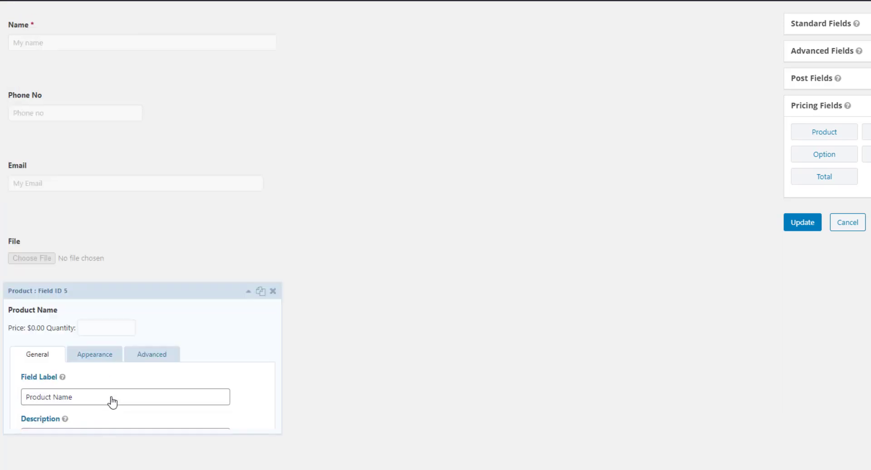
scroll(126, 382, down, 2)
scroll(127, 383, down, 5)
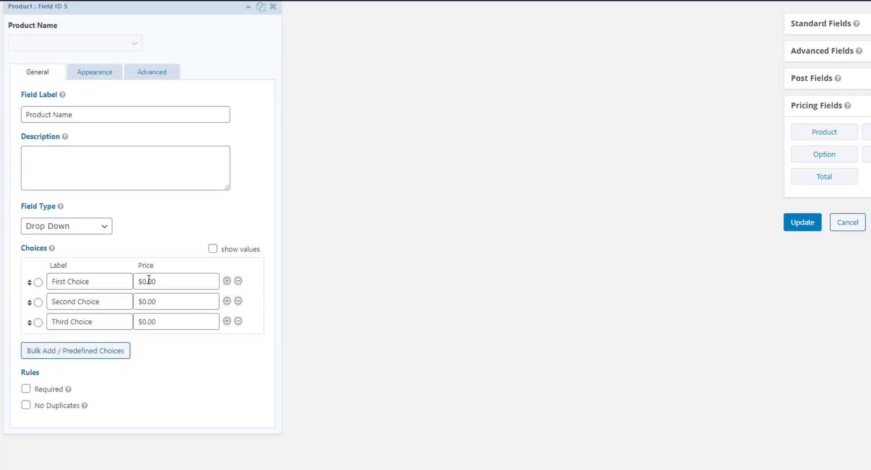
- Enter prices $10.00, $20.00 and $30.00 for the three drop-down choices
click(144, 282)
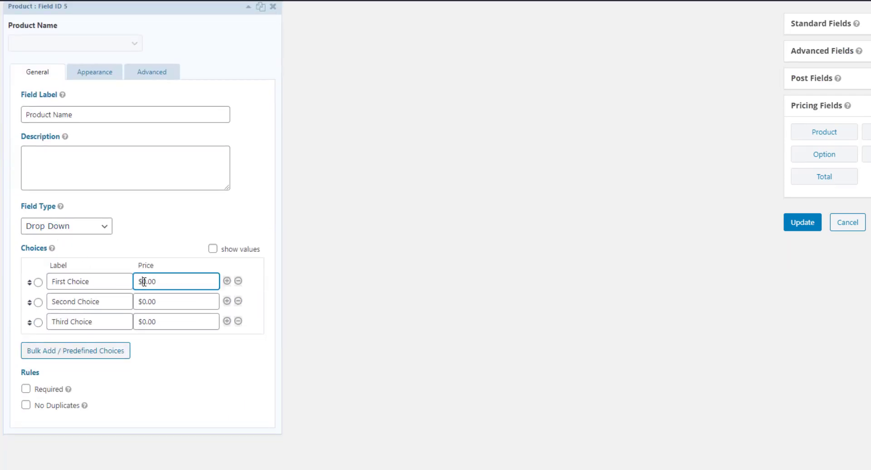
text(1)
click(143, 300)
click(147, 321)
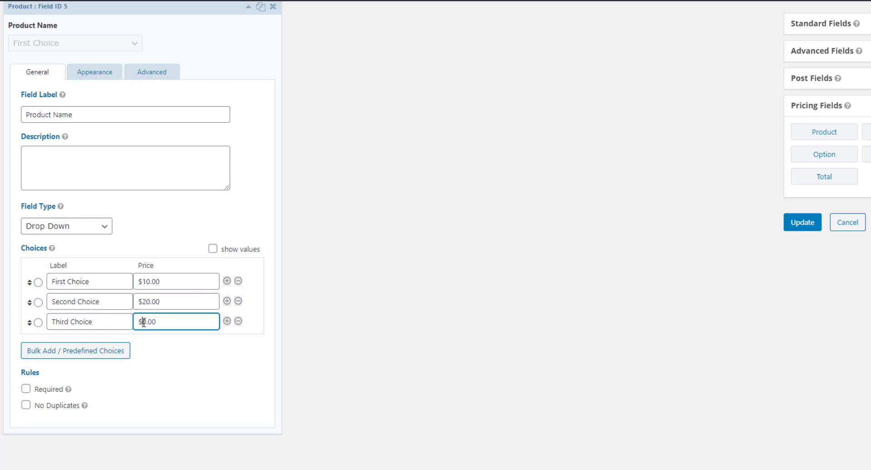
text(3)
- Relabel the first choice 'Product 1' and copy that label into the second choice
triple_click(99, 280)
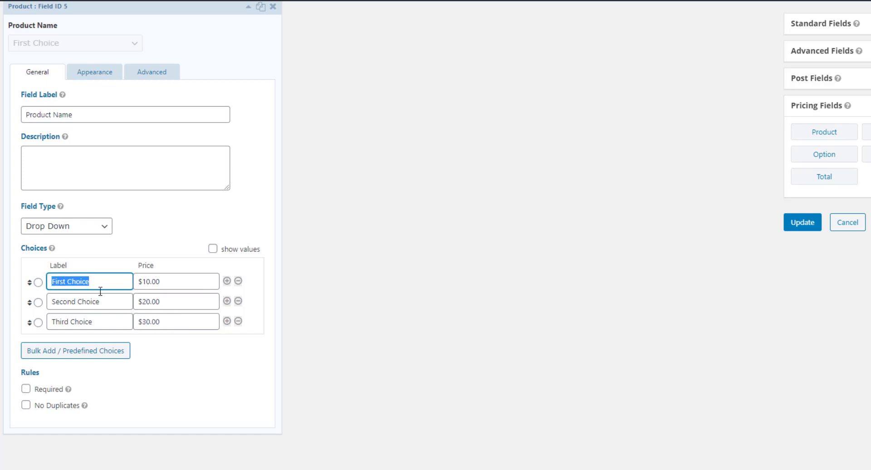
click(103, 282)
triple_click(103, 282)
text(P)
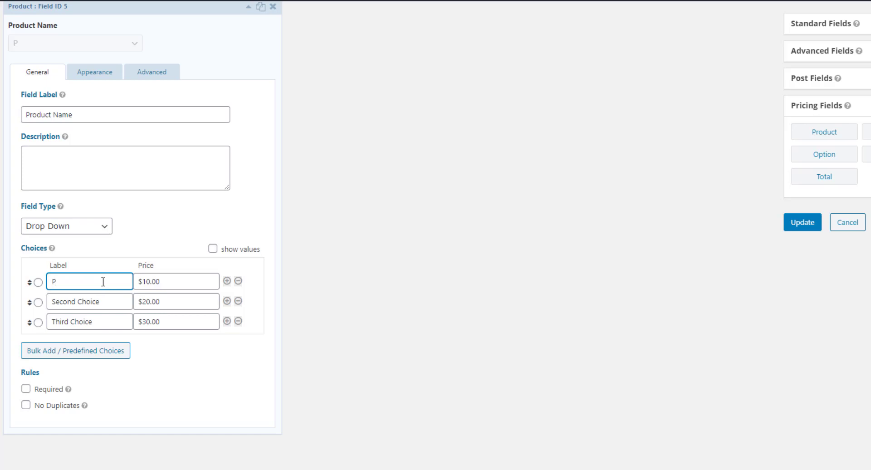
text(roduct 1)
triple_click(104, 281)
key(ctrl+c)
triple_click(105, 301)
key(ctrl+v)
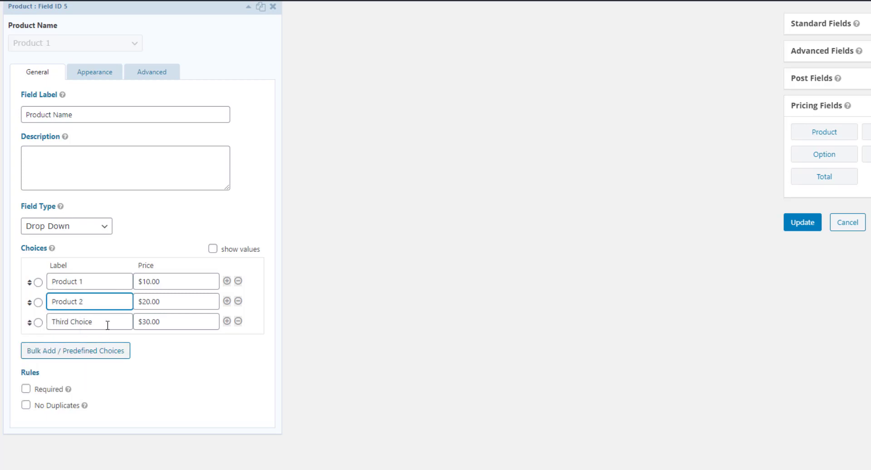
- Replace the 'Third Choice' label with the copied product label
scroll(4, 316, up, 8)
click(43, 403)
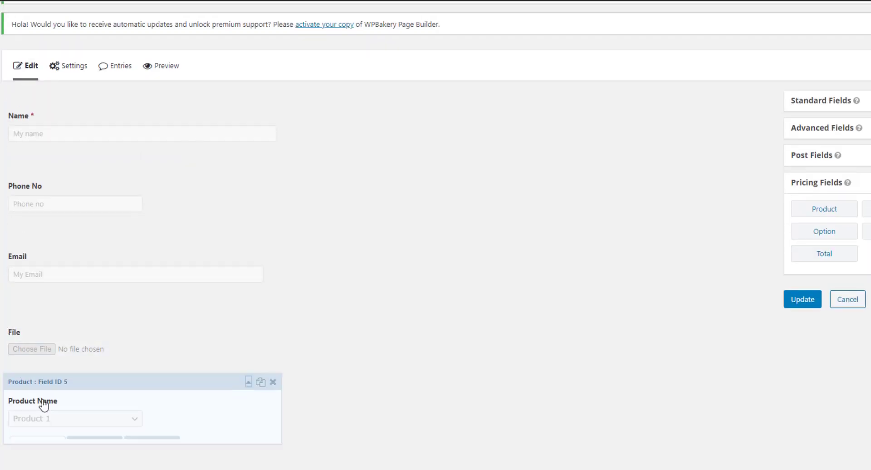
scroll(97, 327, down, 5)
scroll(86, 363, down, 3)
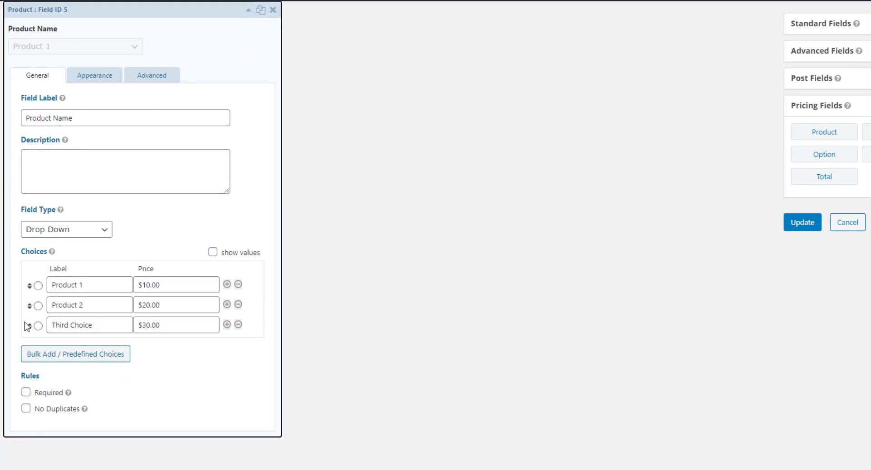
triple_click(75, 326)
key(ctrl+v)
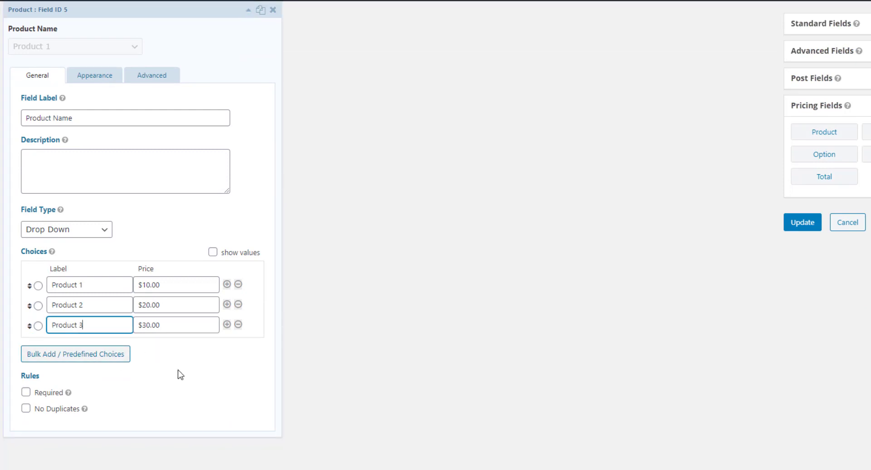
click(349, 333)
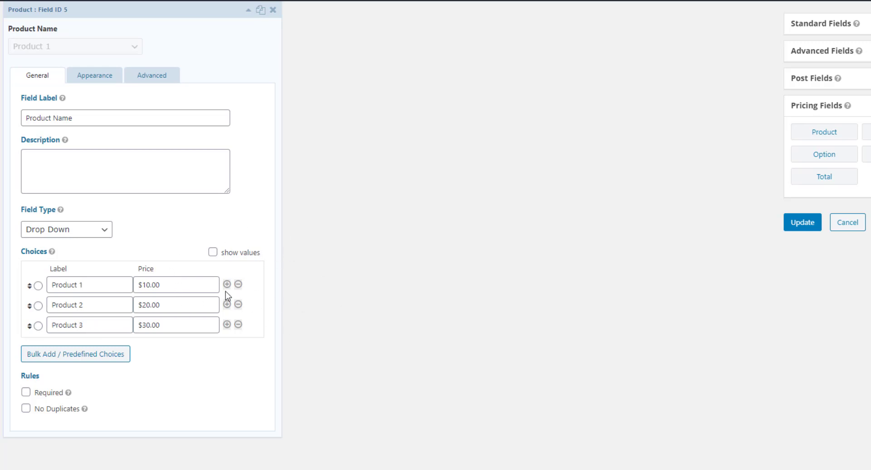
drag(142, 284, 134, 284)
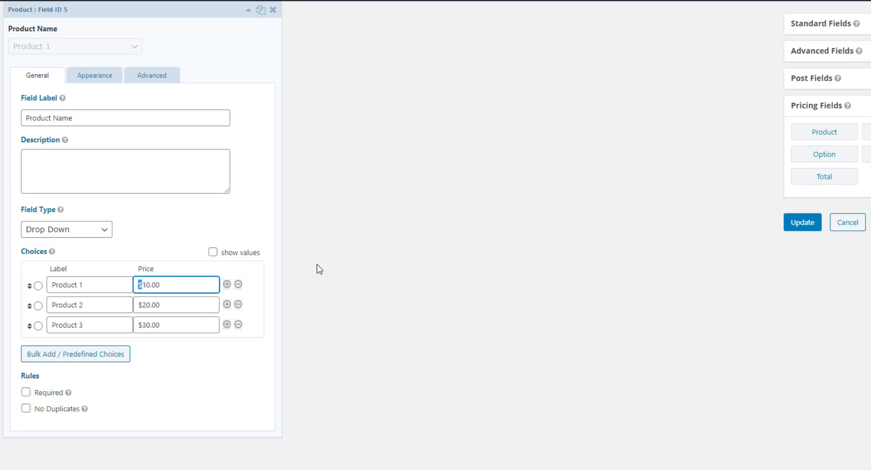
scroll(319, 270, up, 5)
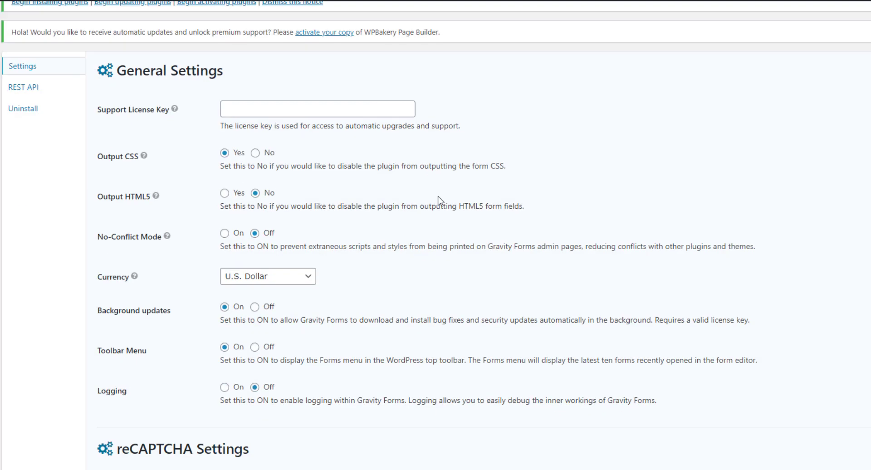
- Keep U.S. Dollar as the form currency in Gravity Forms settings
click(281, 276)
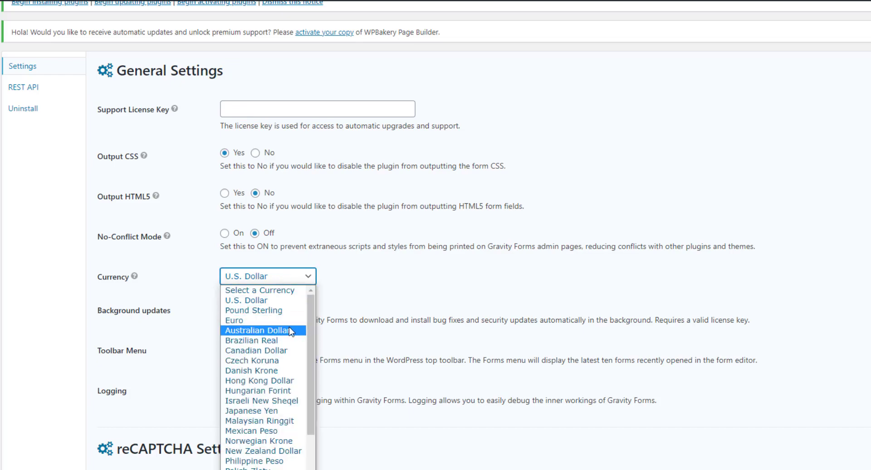
scroll(290, 331, down, 2)
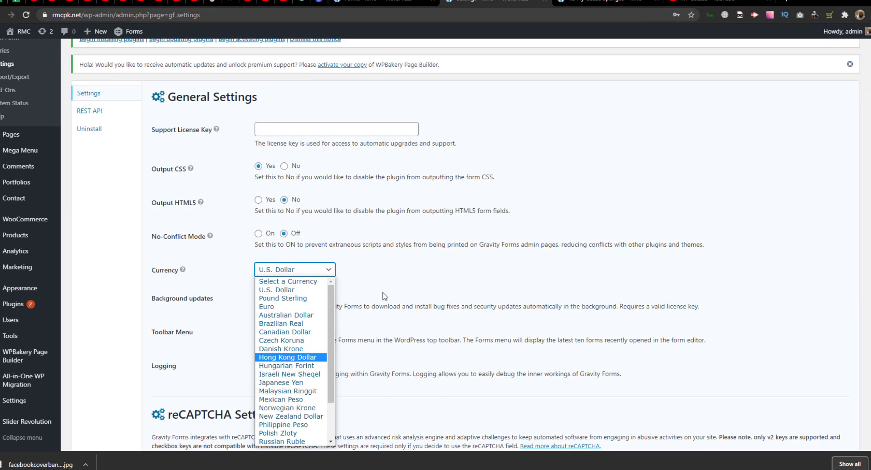
click(358, 285)
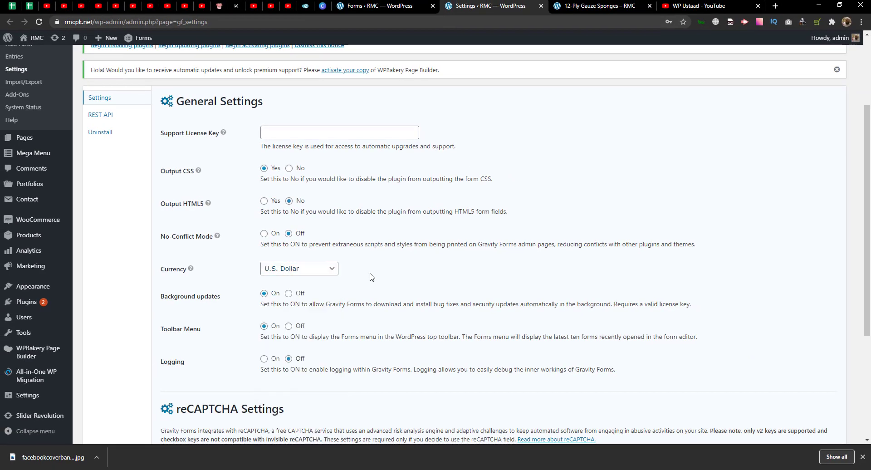
scroll(227, 245, up, 3)
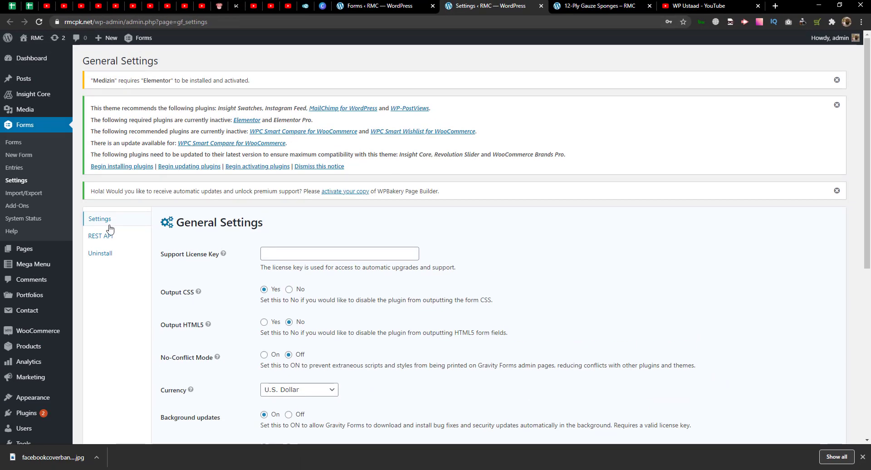
scroll(30, 232, down, 3)
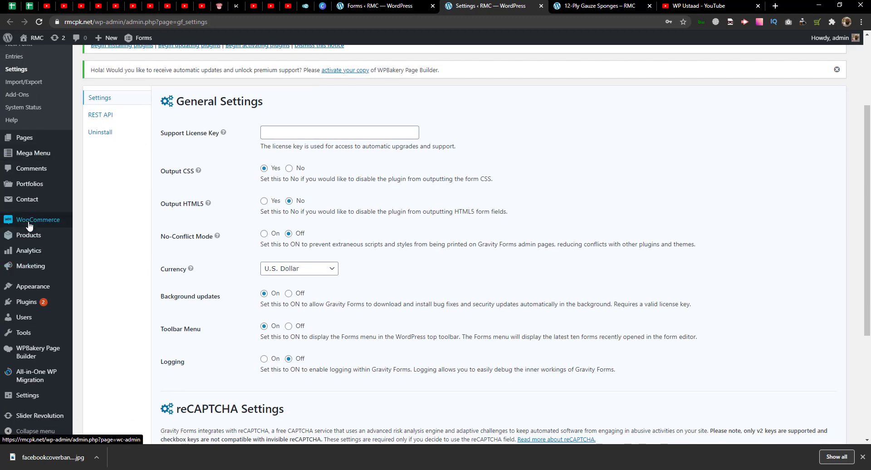
- Check the store's Pakistani rupee currency in WooCommerce settings, then return to the form editor
mouse_move(29, 226)
middle_click(93, 290)
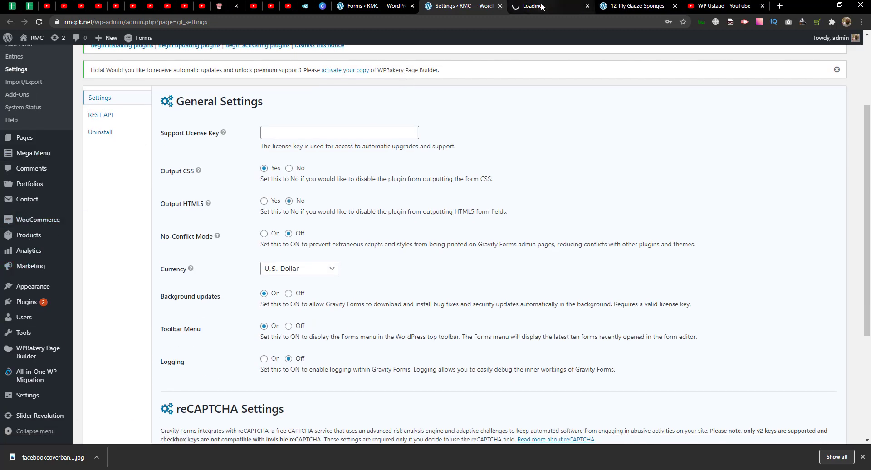
click(541, 5)
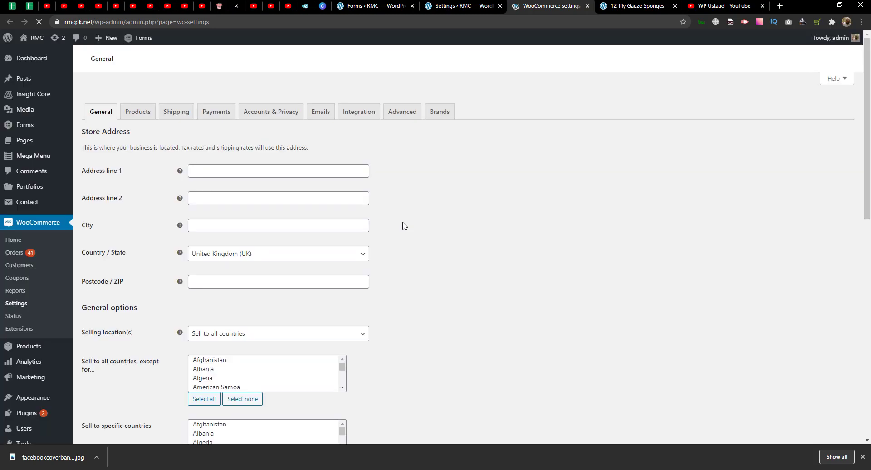
scroll(404, 225, down, 8)
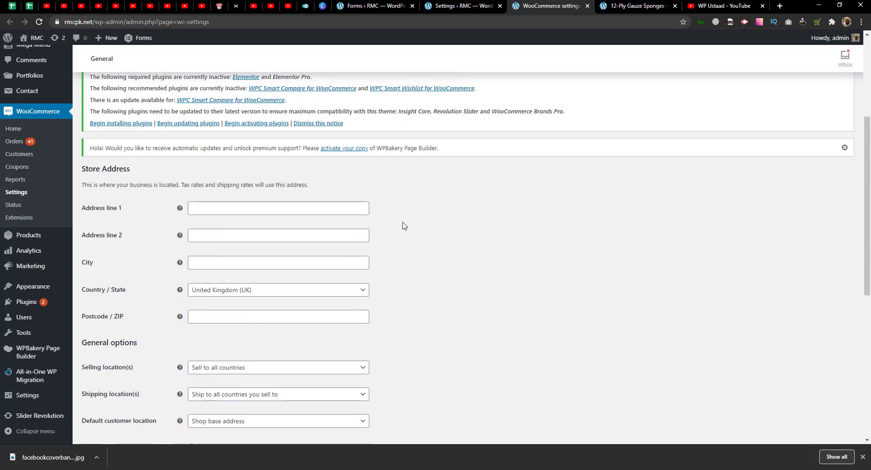
scroll(404, 225, down, 2)
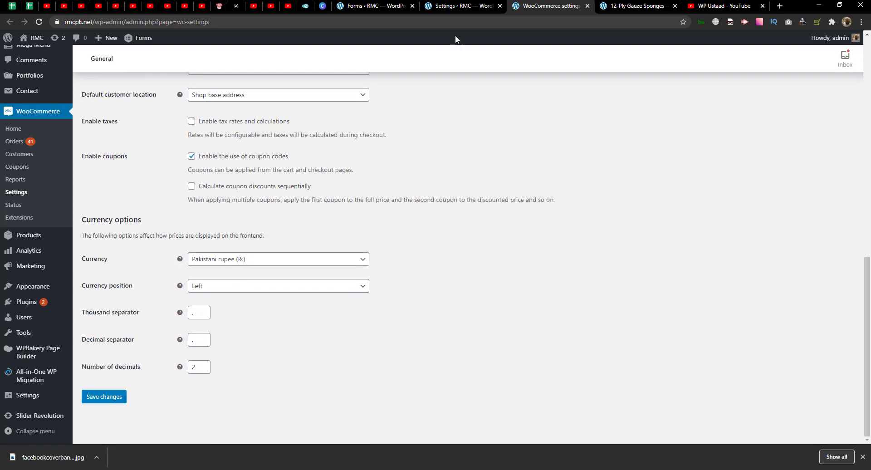
click(459, 6)
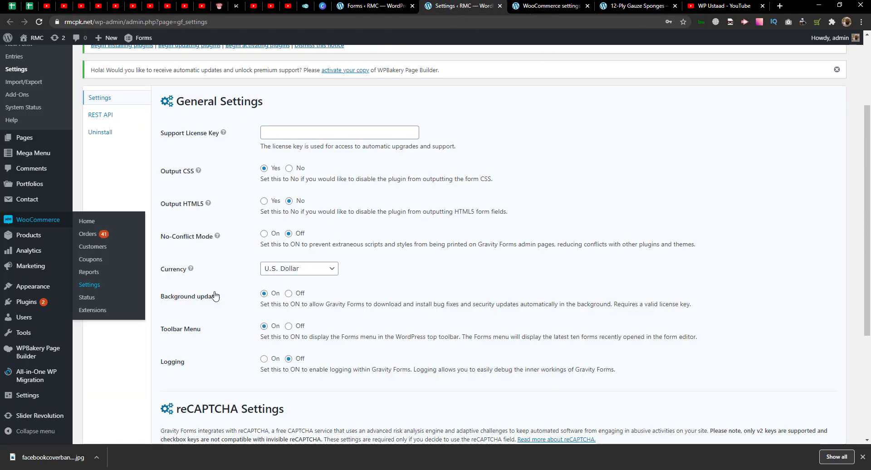
click(548, 5)
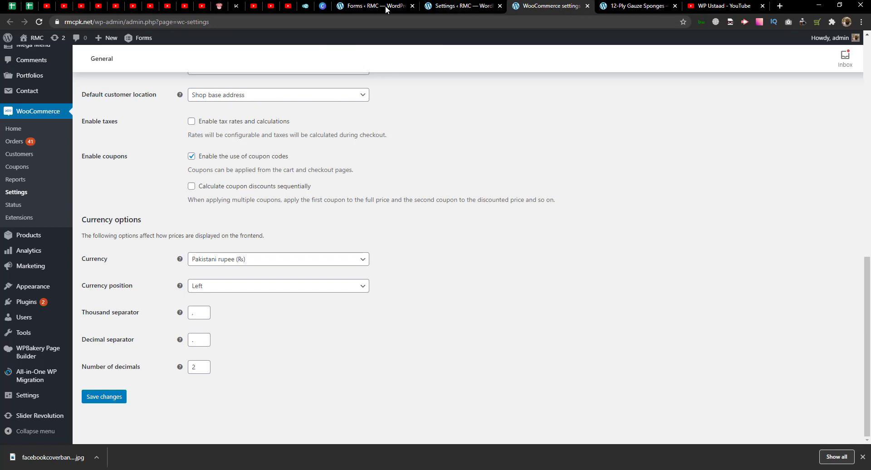
click(384, 7)
scroll(313, 263, down, 3)
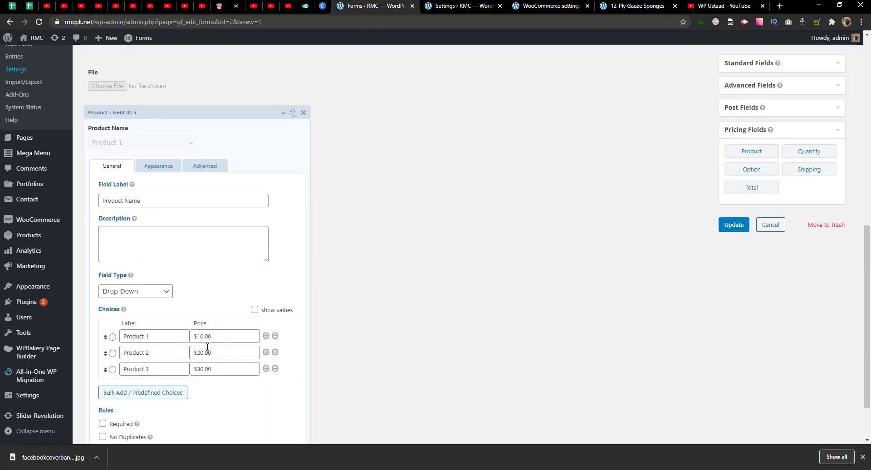
- Relabel the first choice 'Product 1$', make Product Name required, and add an Option field
key(shift+Tab)
text($)
scroll(356, 329, down, 2)
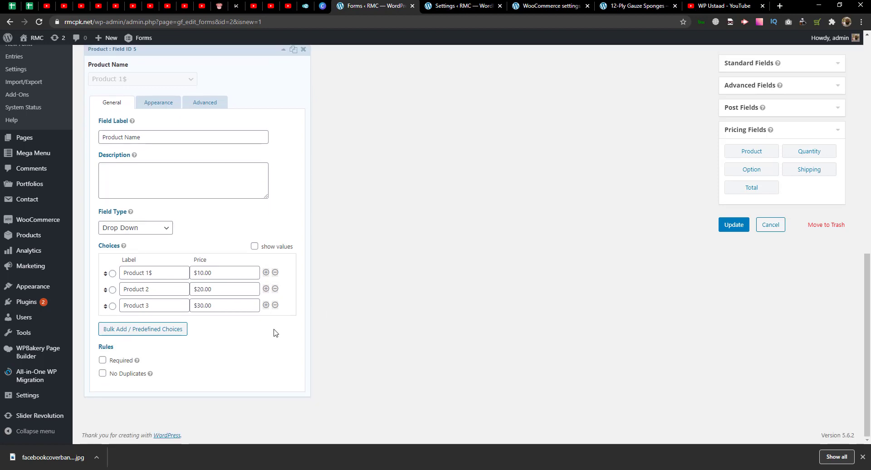
click(119, 361)
scroll(254, 277, up, 4)
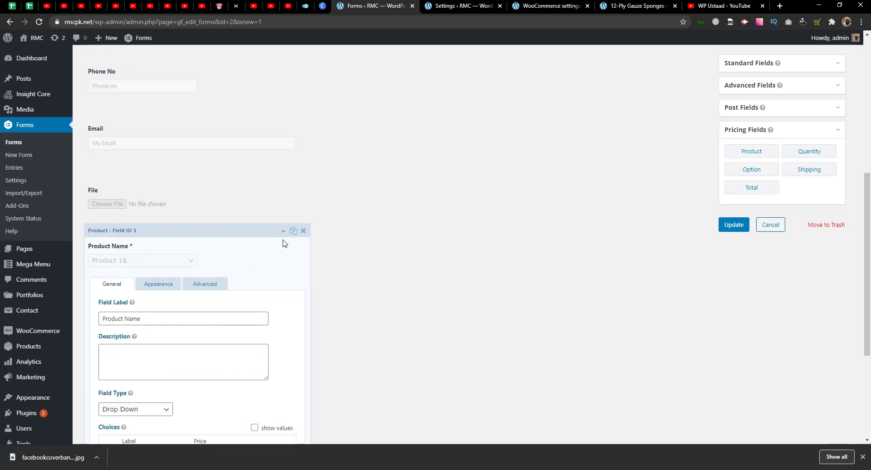
click(283, 231)
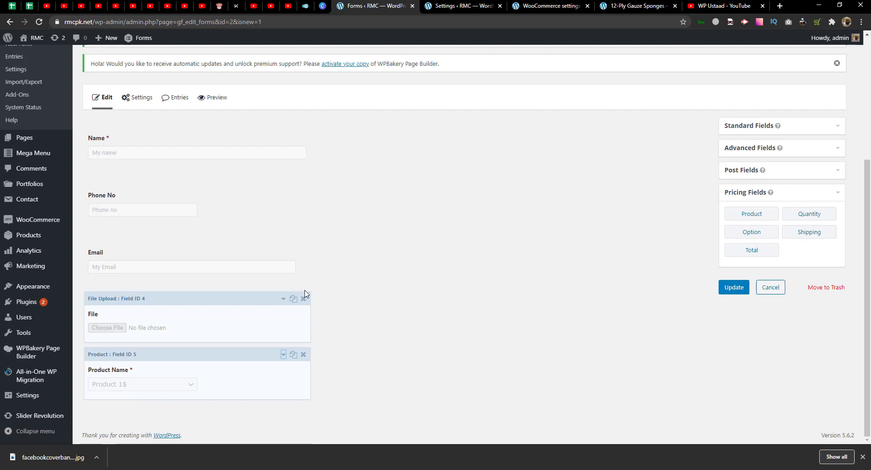
click(731, 234)
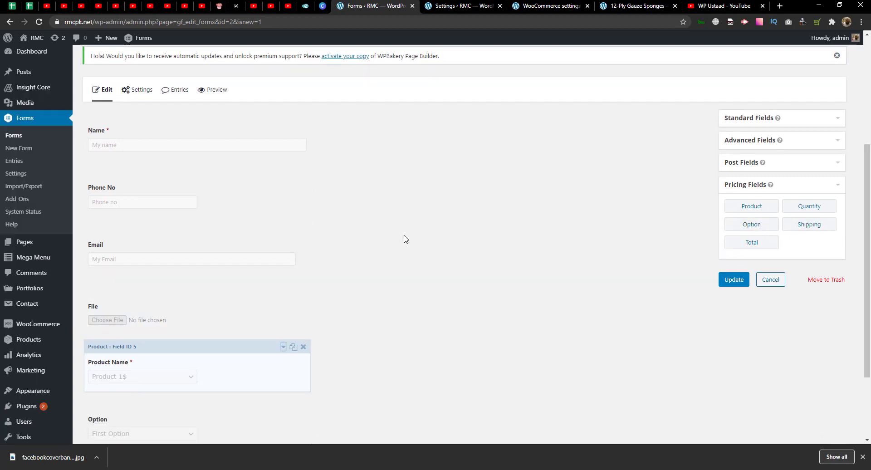
- Keep Product Name as the Option field's mapped product and set its type to Checkboxes
scroll(405, 239, down, 1)
click(200, 381)
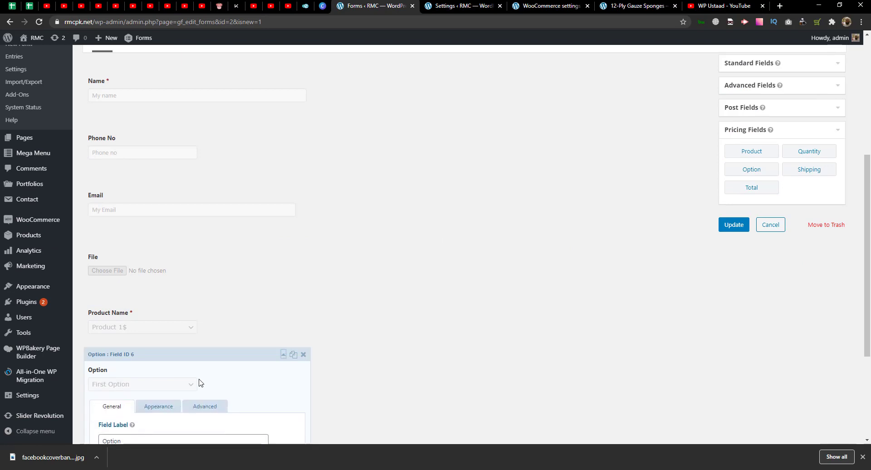
scroll(210, 307, down, 3)
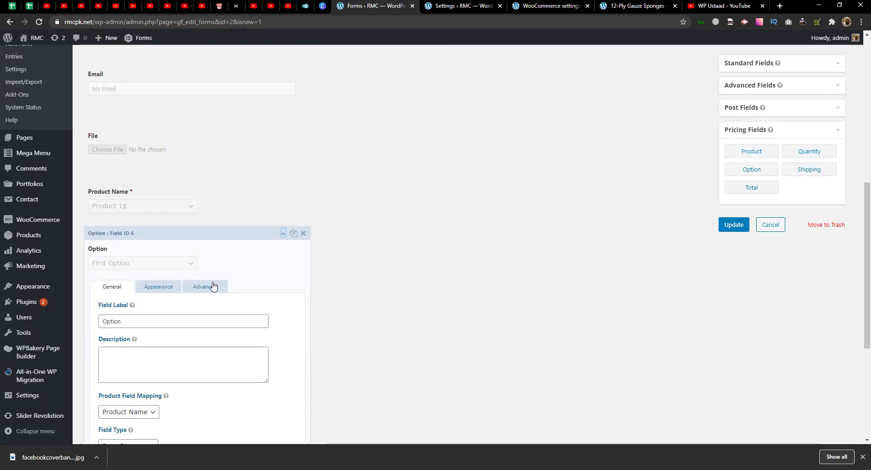
scroll(212, 285, down, 3)
click(148, 291)
click(148, 291)
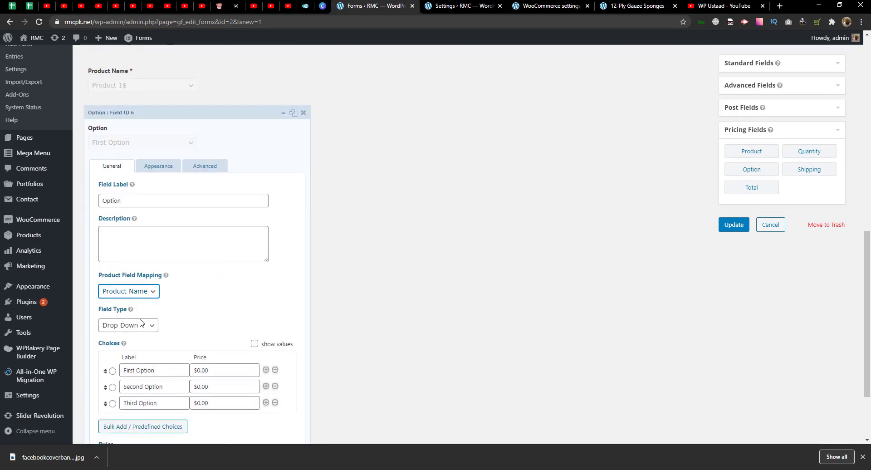
click(140, 323)
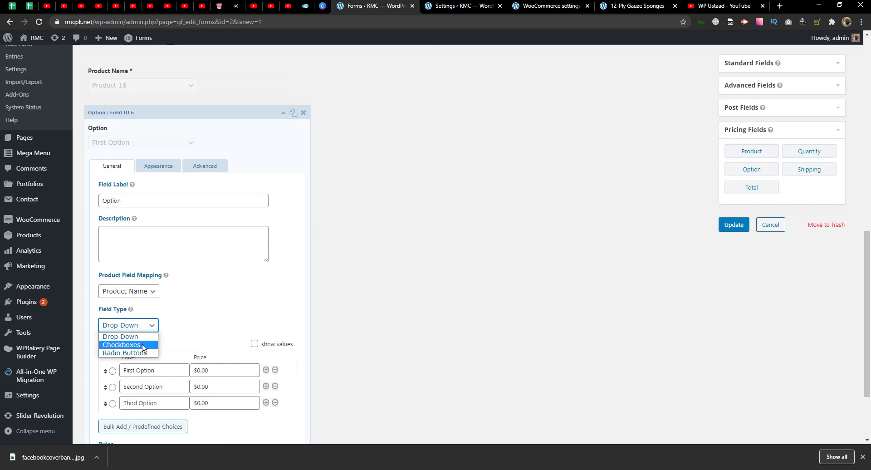
click(206, 334)
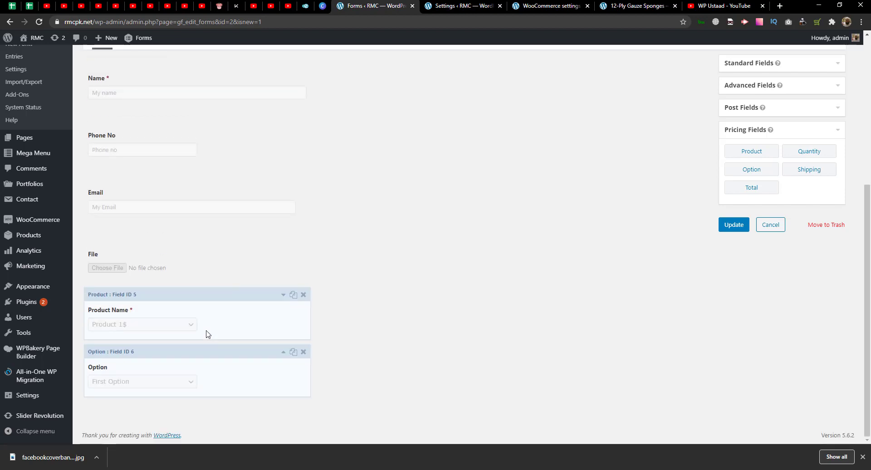
click(185, 373)
scroll(184, 349, down, 3)
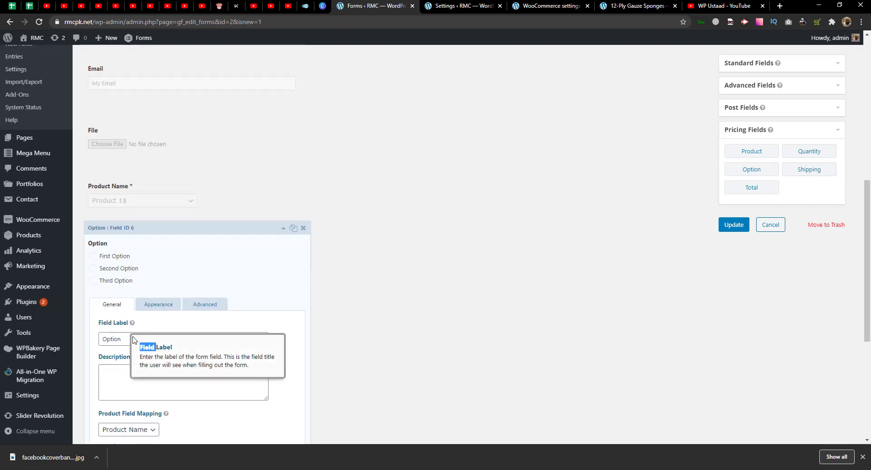
- Rename the Option field's label to 'Multiple Products'
click(116, 339)
double_click(117, 339)
text(Multi)
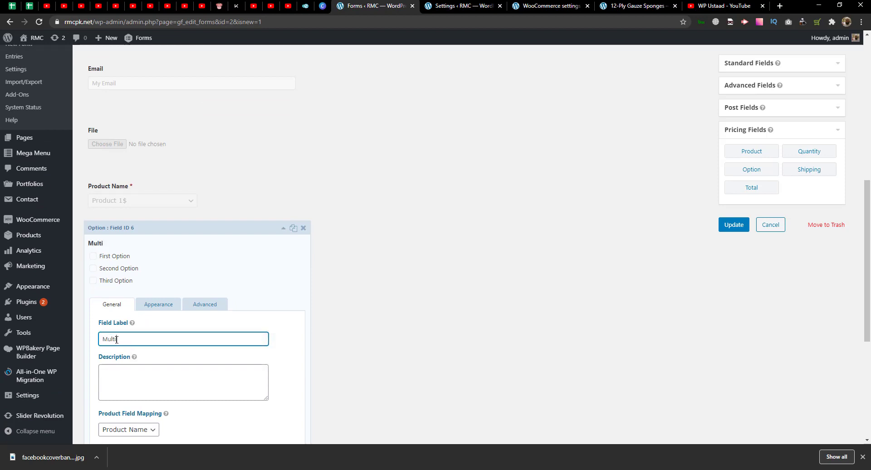
text(ple Pro)
key(BackSpace)
text(roducts)
scroll(117, 339, down, 3)
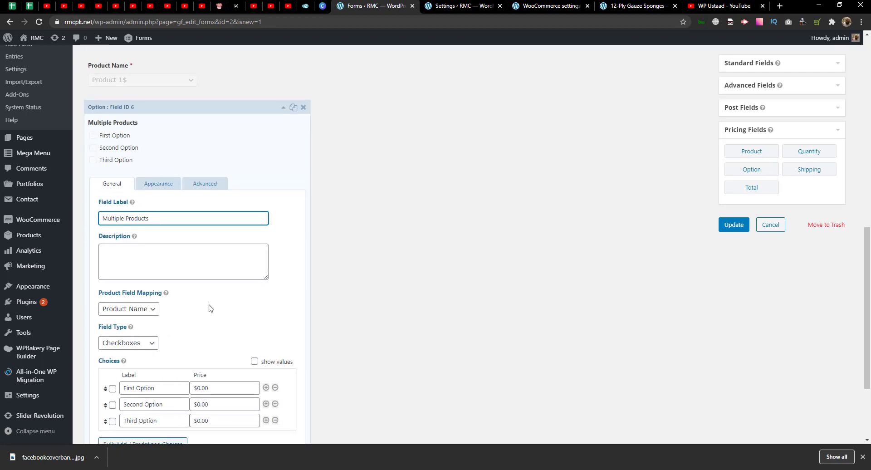
click(125, 355)
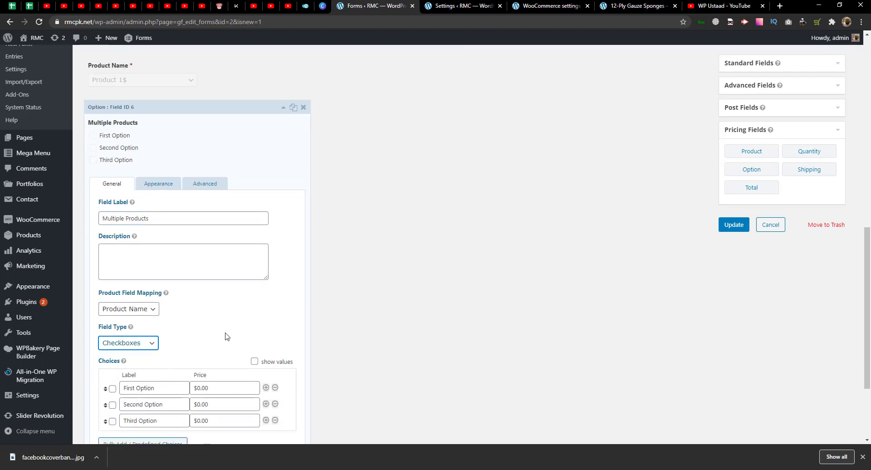
- Enable Select All and mark the Multiple Products field required
scroll(224, 336, down, 3)
click(125, 222)
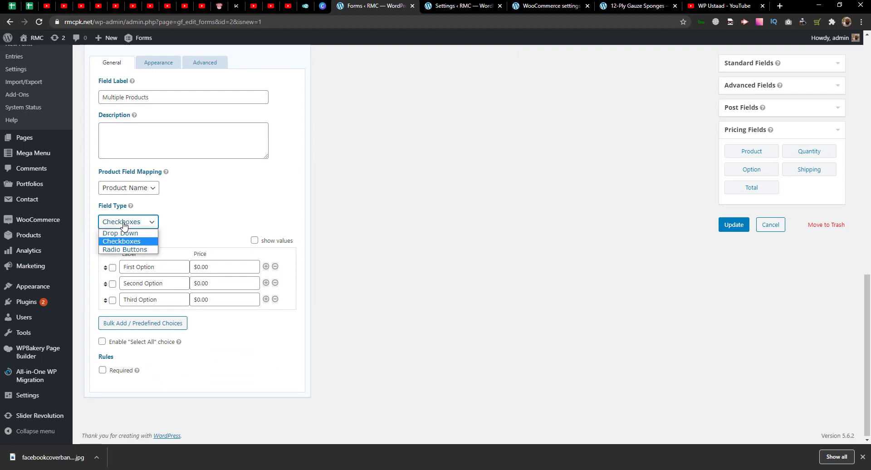
click(123, 222)
click(166, 341)
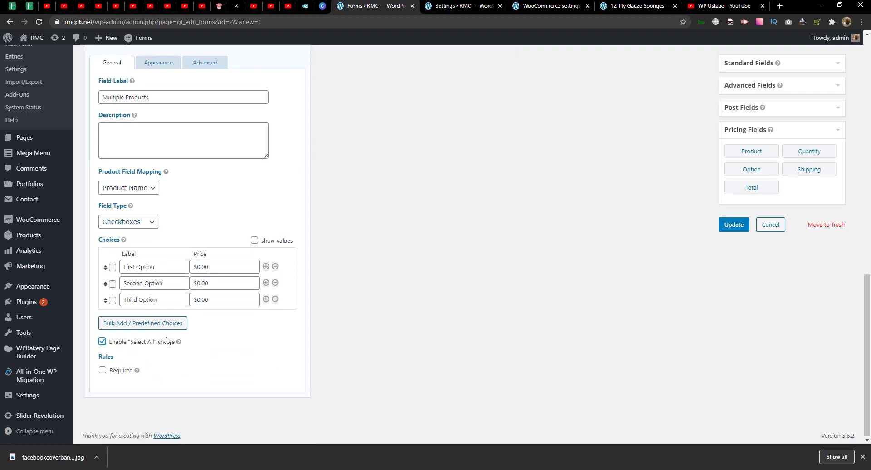
click(121, 370)
- Price the three options $10.00, $20.00 and $30.00
click(192, 266)
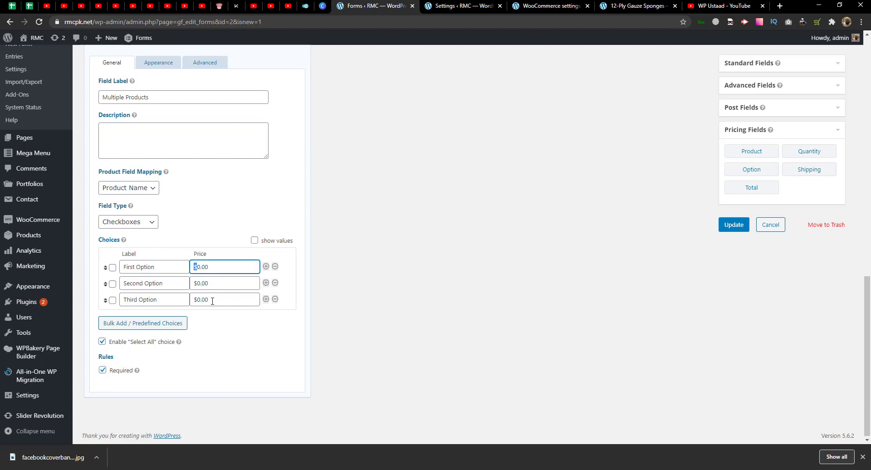
key(BackSpace)
key(Tab)
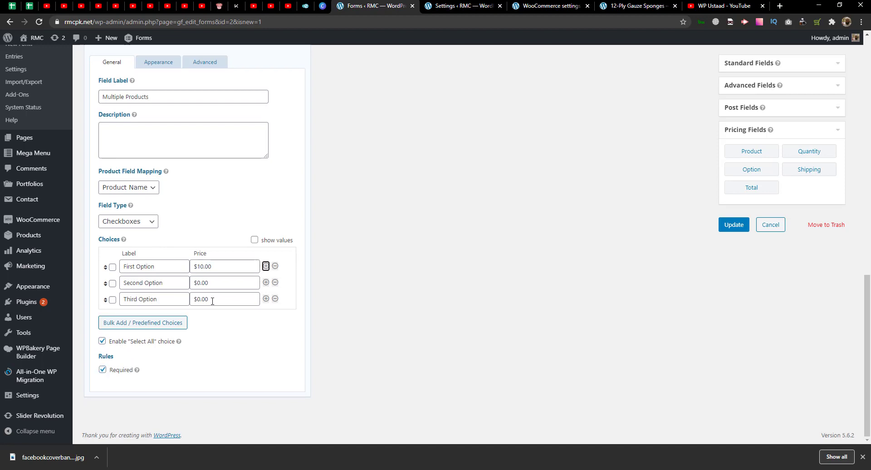
click(197, 281)
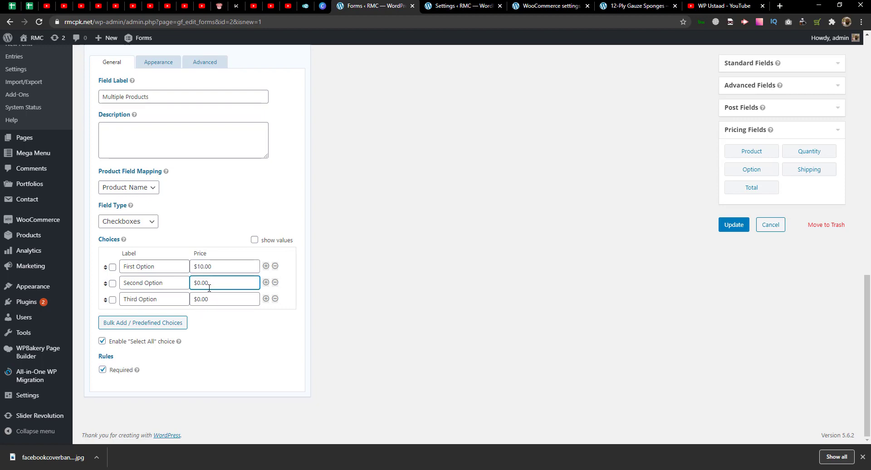
text(2)
click(198, 300)
text(3)
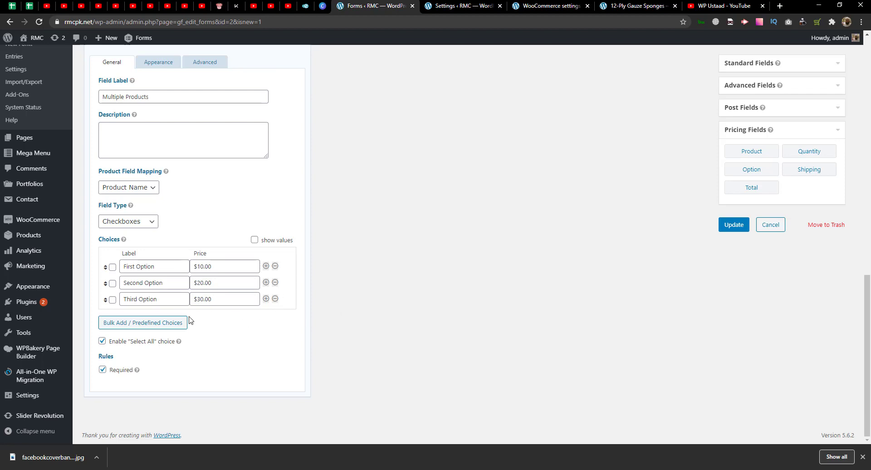
- Try Drop Down as the field type, revert to Checkboxes, and collapse the field
scroll(189, 320, up, 2)
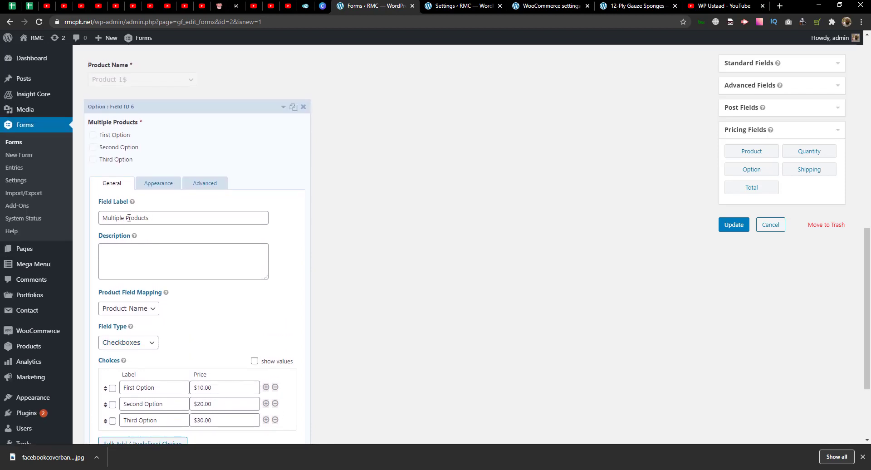
scroll(161, 337, down, 2)
scroll(204, 262, up, 3)
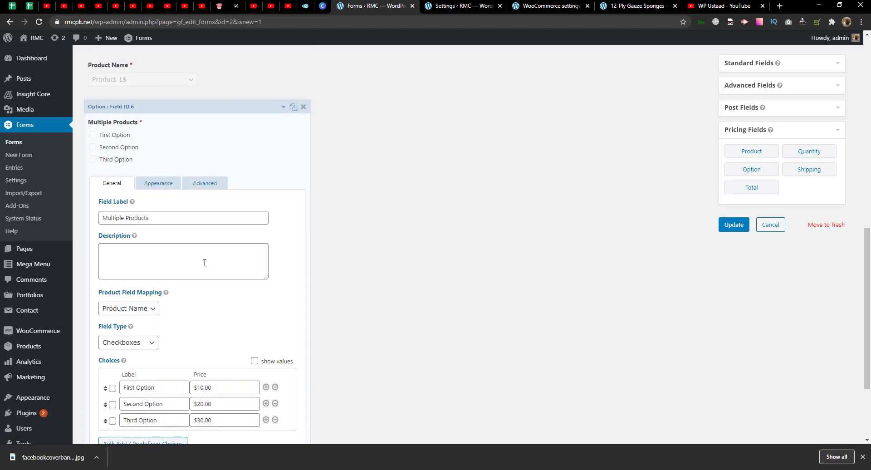
scroll(164, 288, down, 1)
click(123, 281)
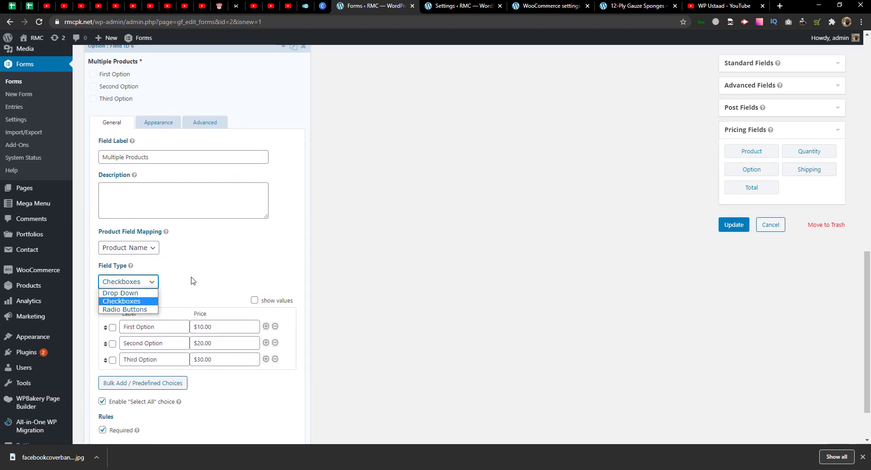
click(136, 294)
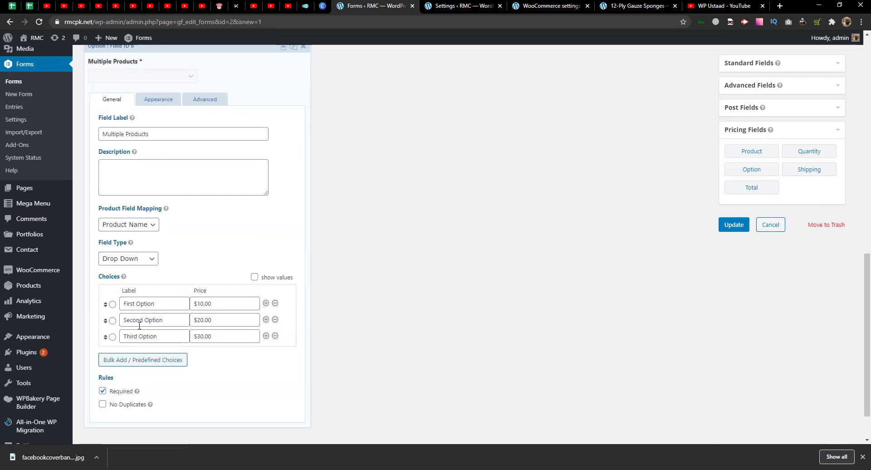
click(131, 258)
click(126, 277)
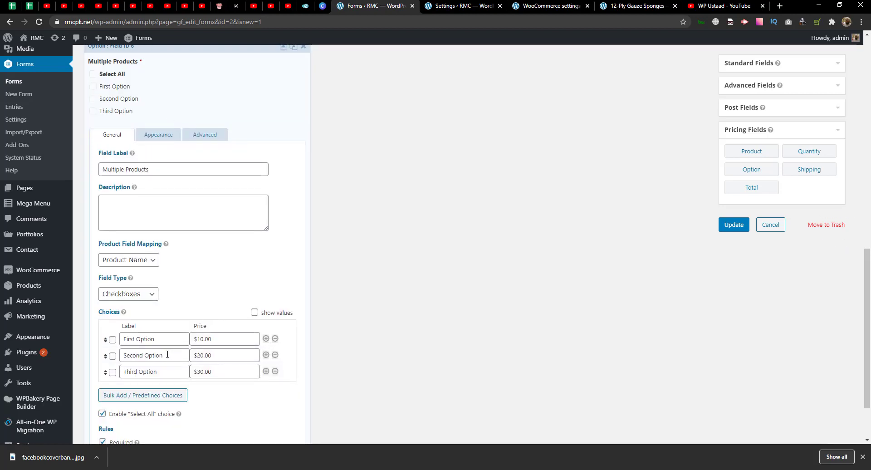
scroll(595, 228, up, 1)
click(218, 104)
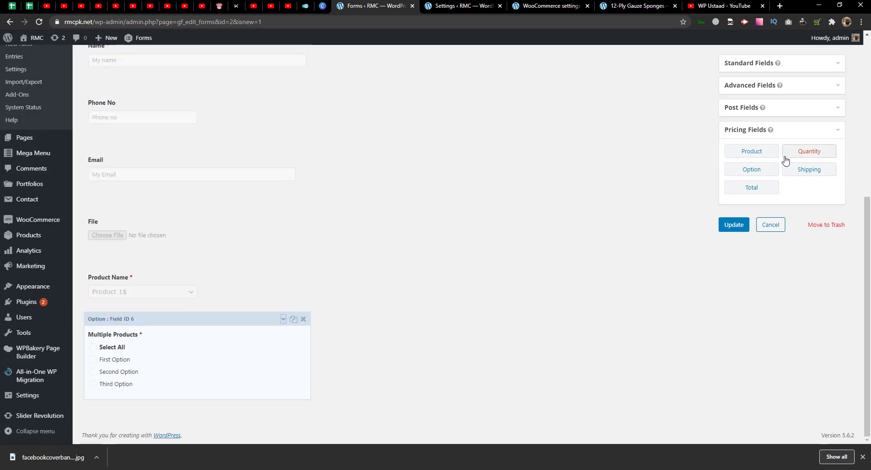
- Append a Total field showing $0.00 below Multiple Products
drag(749, 187, 410, 365)
click(410, 365)
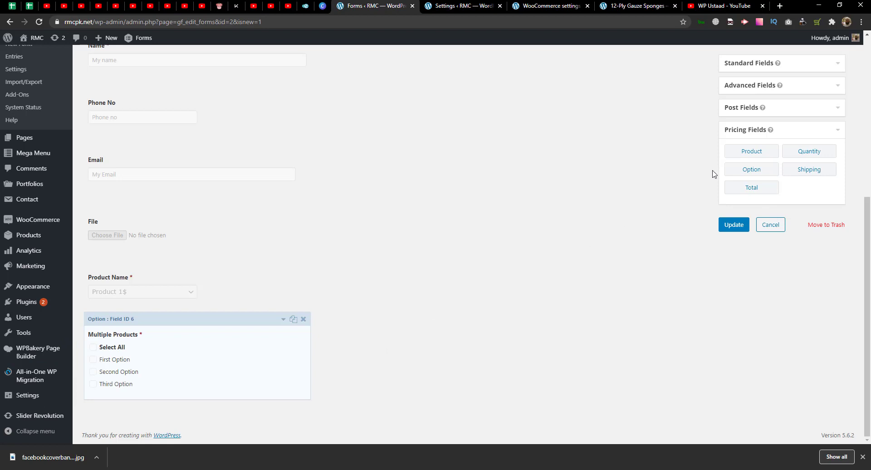
click(751, 187)
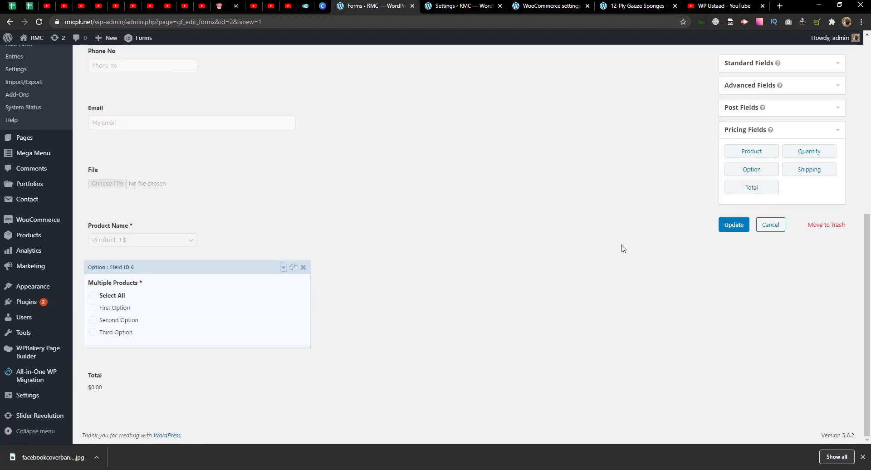
scroll(697, 255, up, 5)
scroll(604, 408, down, 3)
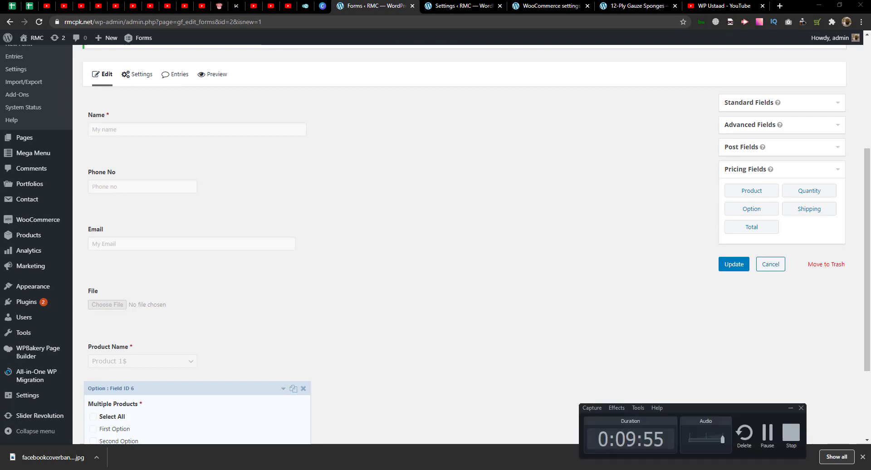
scroll(760, 276, up, 2)
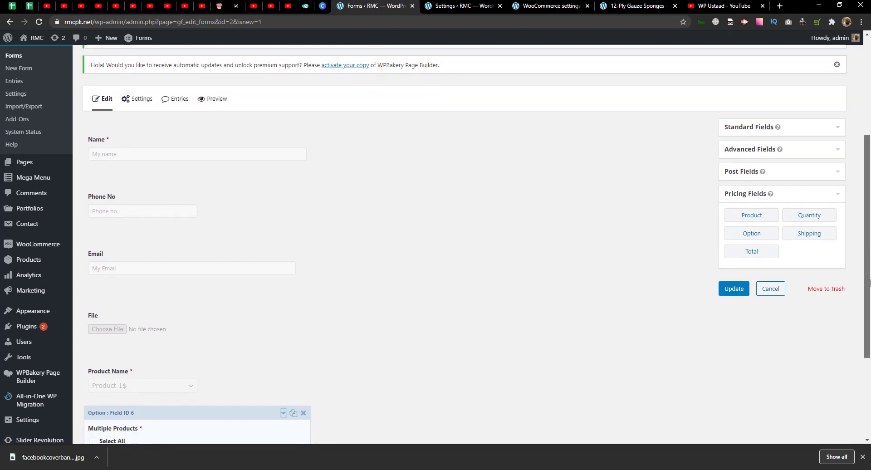
scroll(869, 284, down, 1)
scroll(870, 283, up, 1)
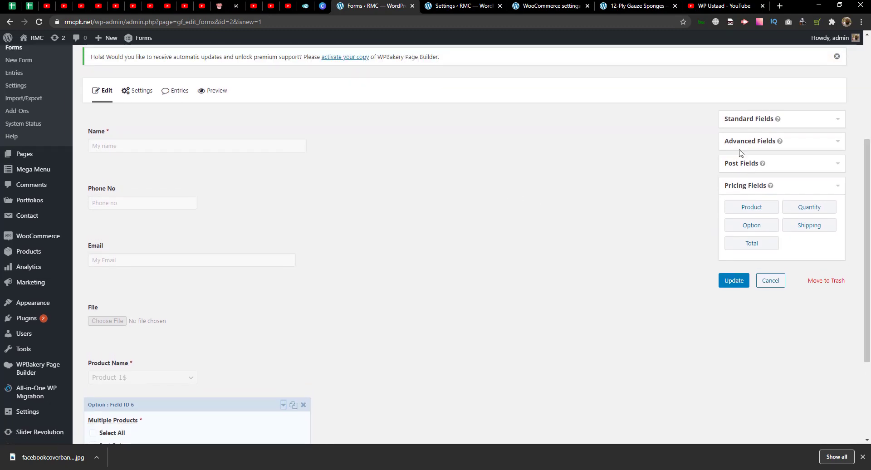
click(770, 120)
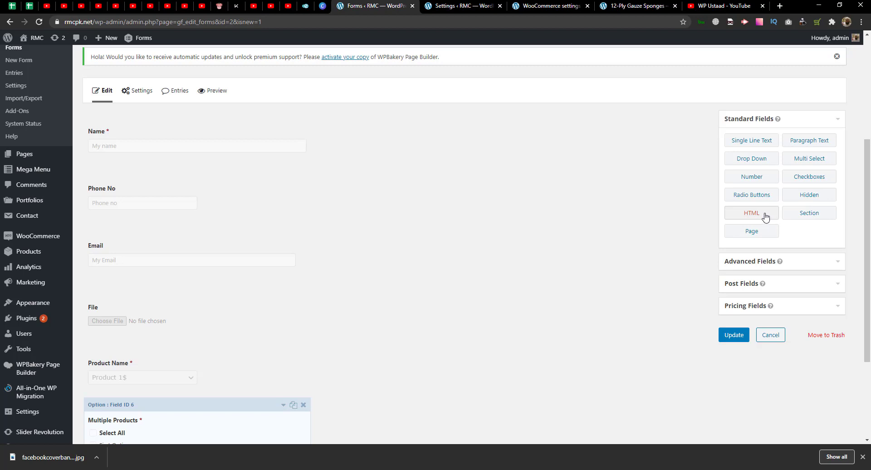
- Insert an HTML Block between Name and Phone No containing an <h3>PRODUCT INFO</h3> heading
drag(765, 216, 236, 185)
scroll(239, 184, down, 3)
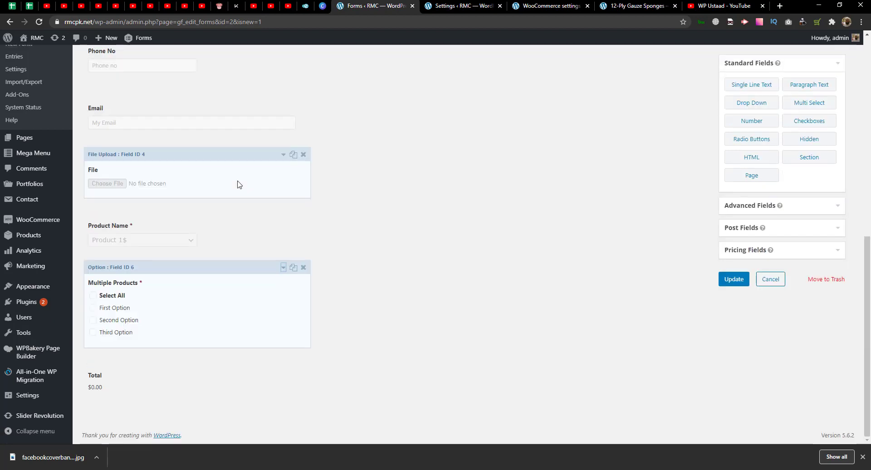
scroll(191, 186, up, 5)
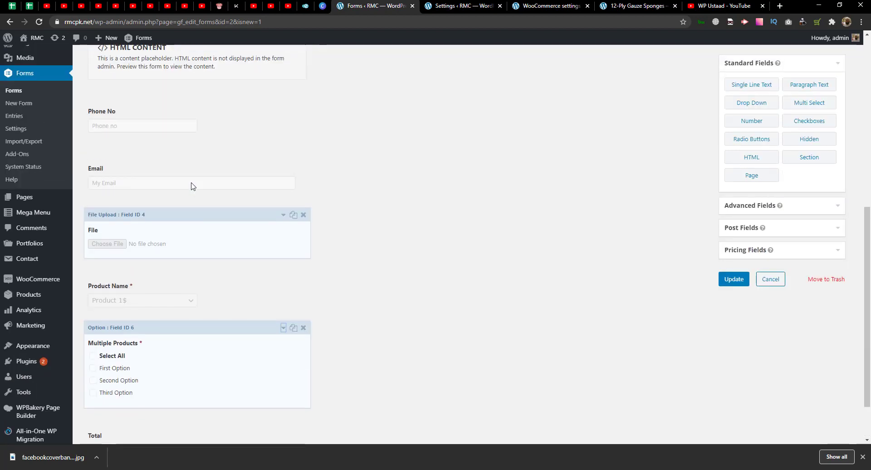
scroll(191, 186, down, 5)
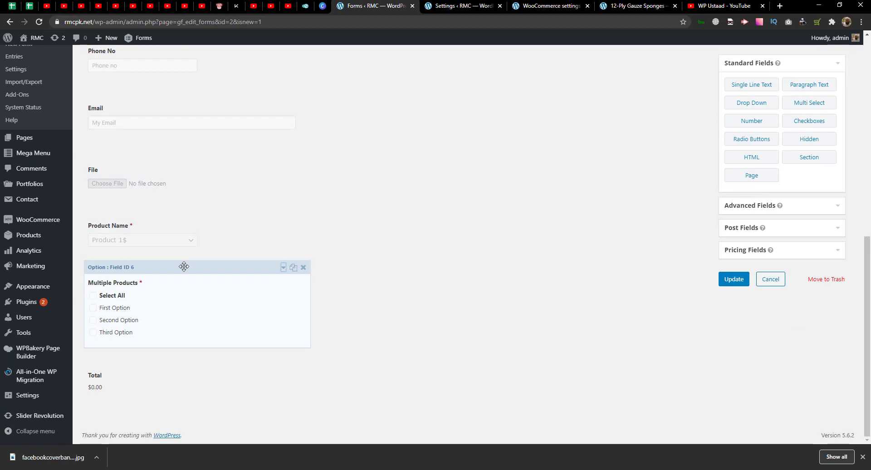
scroll(183, 268, up, 4)
scroll(181, 227, up, 1)
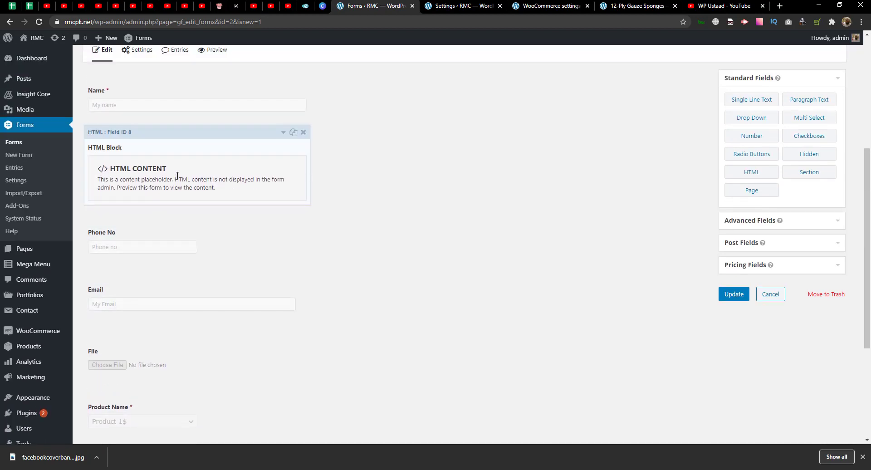
click(175, 172)
click(133, 289)
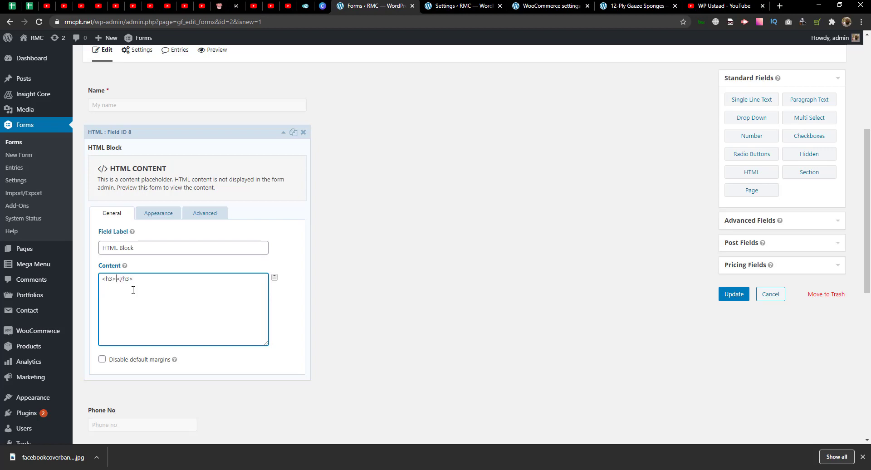
text(PRODUCT INFO)
click(283, 132)
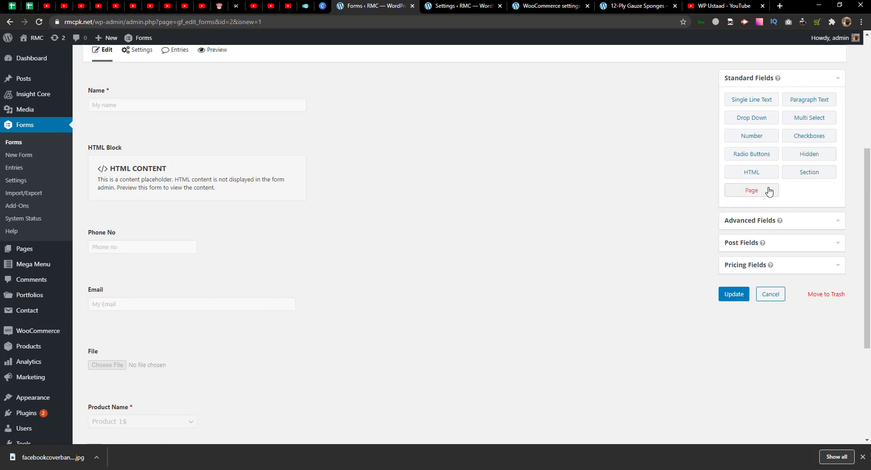
- Drag a Section Break into the form just below the HTML Block
drag(810, 173, 281, 238)
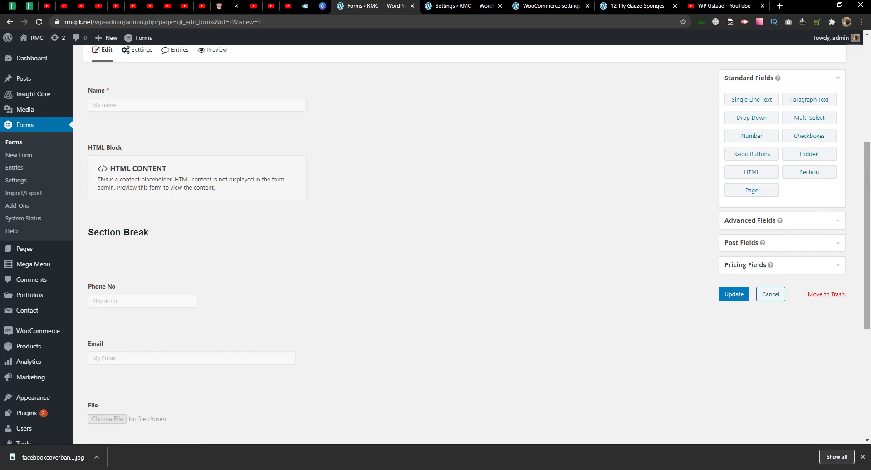
scroll(852, 199, up, 1)
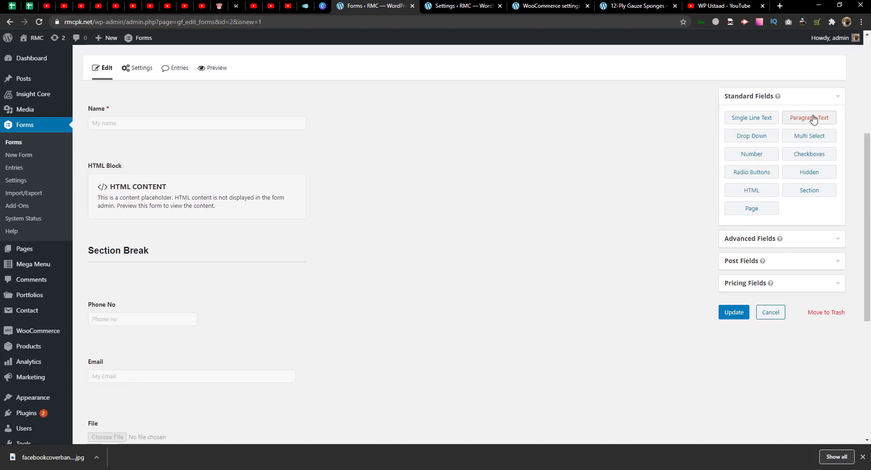
scroll(750, 235, down, 2)
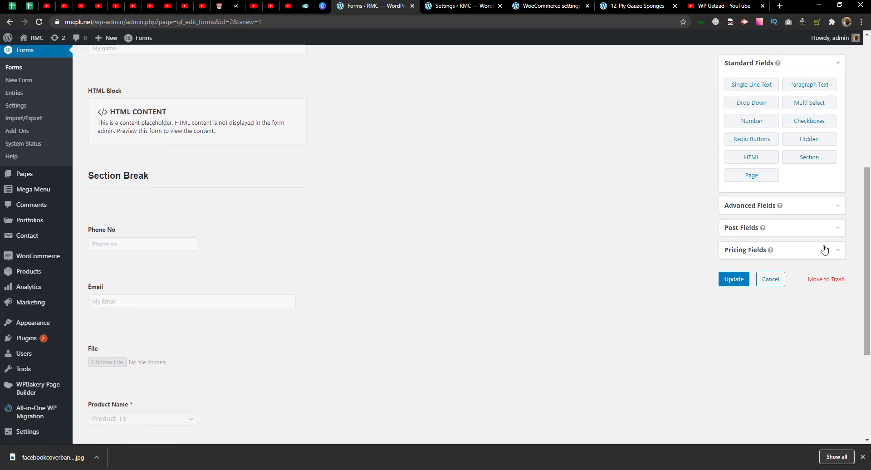
- Add an Address field below the HTML Block, then delete it again
click(748, 212)
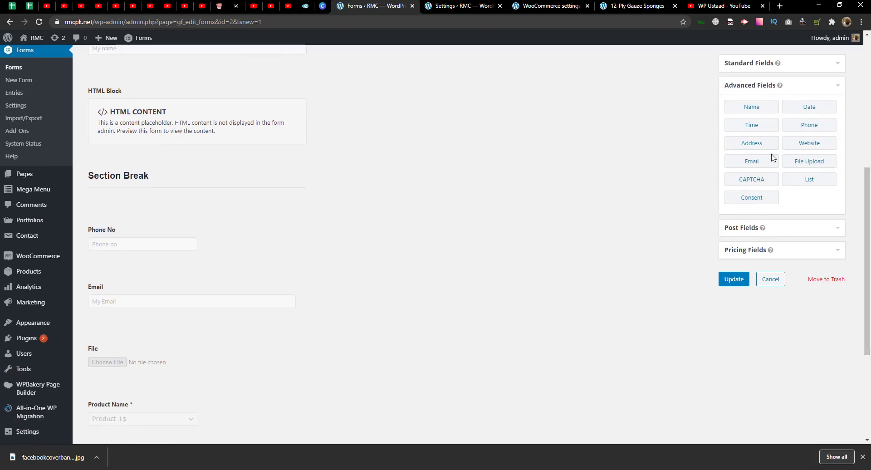
click(754, 145)
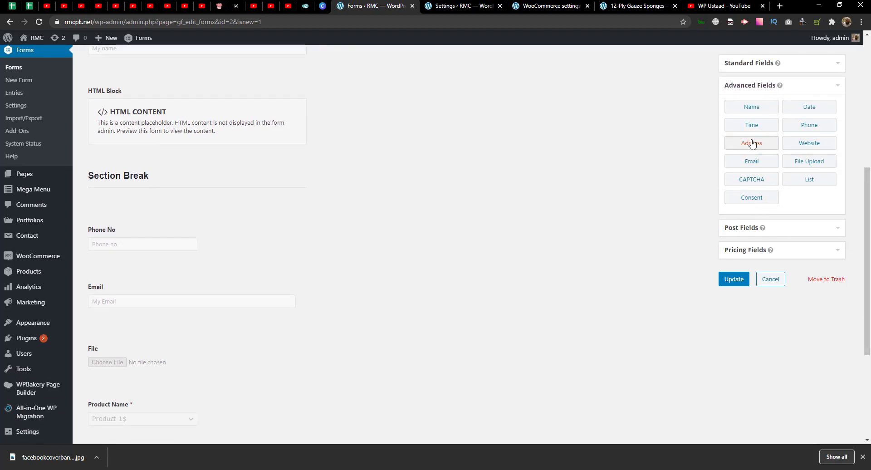
drag(757, 148, 249, 171)
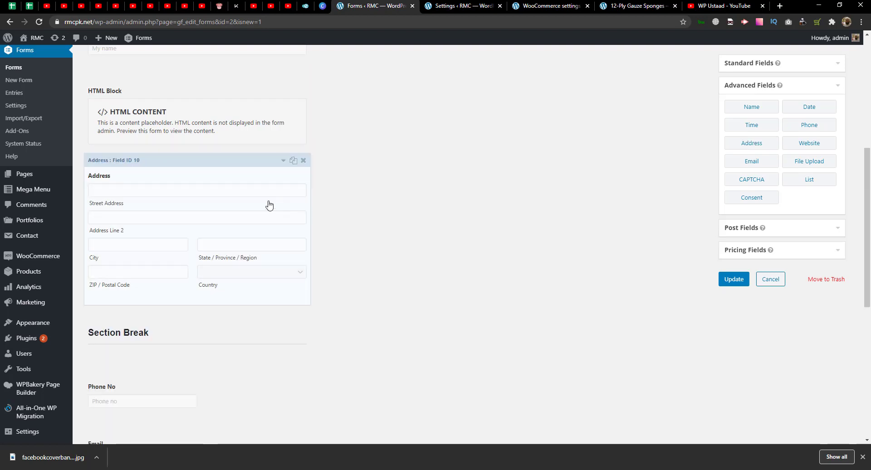
click(304, 160)
click(475, 81)
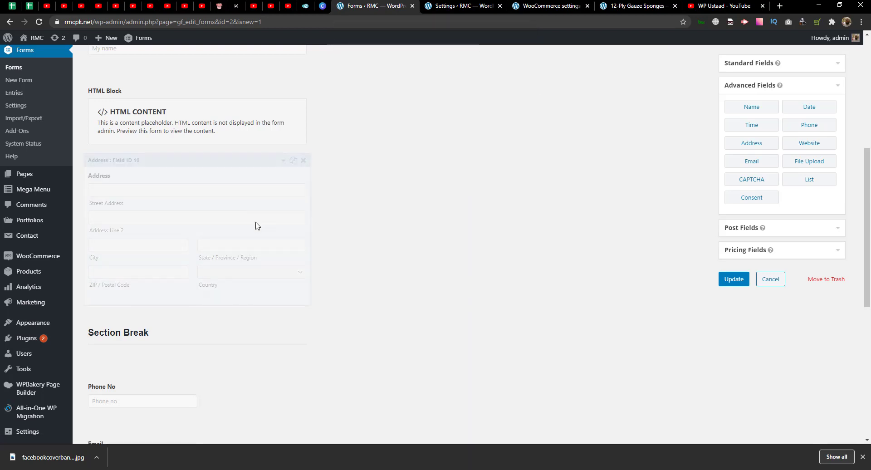
scroll(288, 264, down, 4)
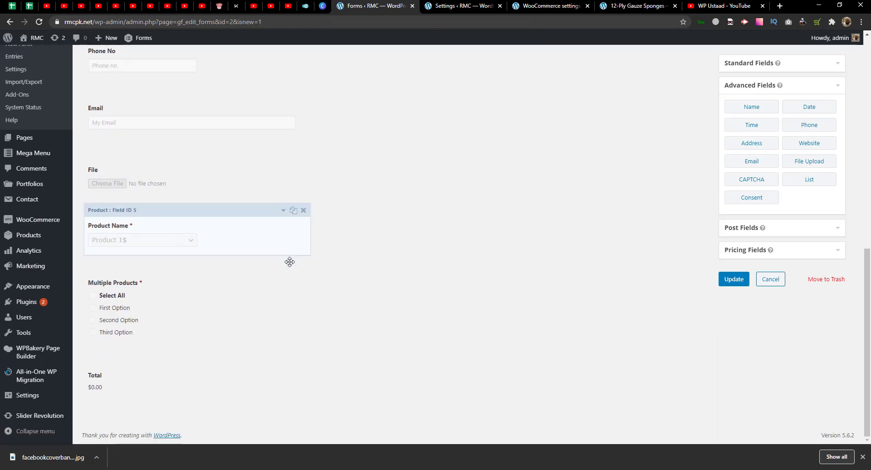
- Update the Product-detail form, then edit Disposable Hand Wash Gel from All Products
click(739, 281)
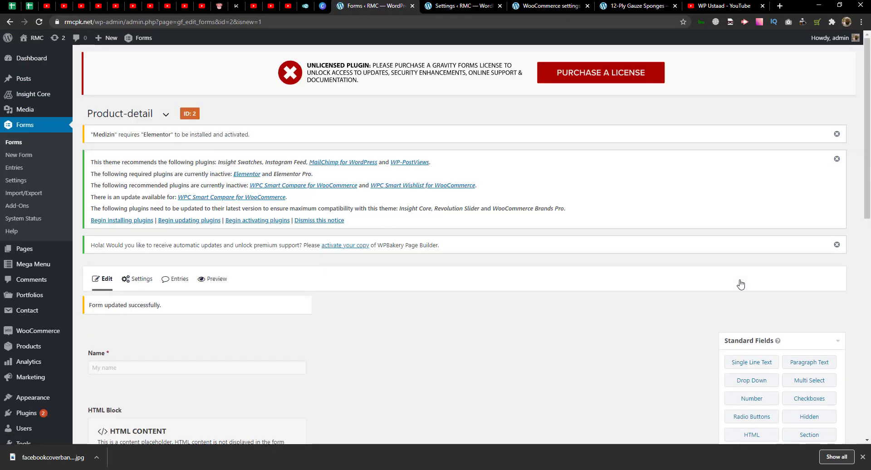
scroll(447, 247, down, 4)
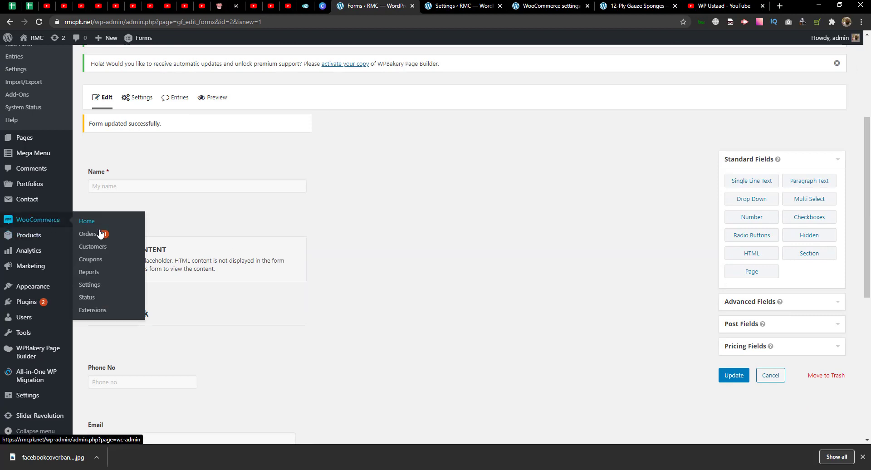
mouse_move(19, 236)
click(102, 237)
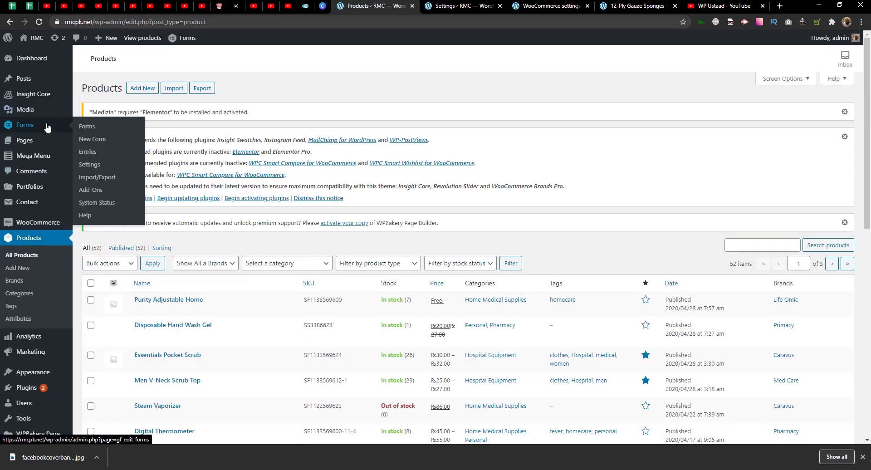
middle_click(91, 128)
click(410, 6)
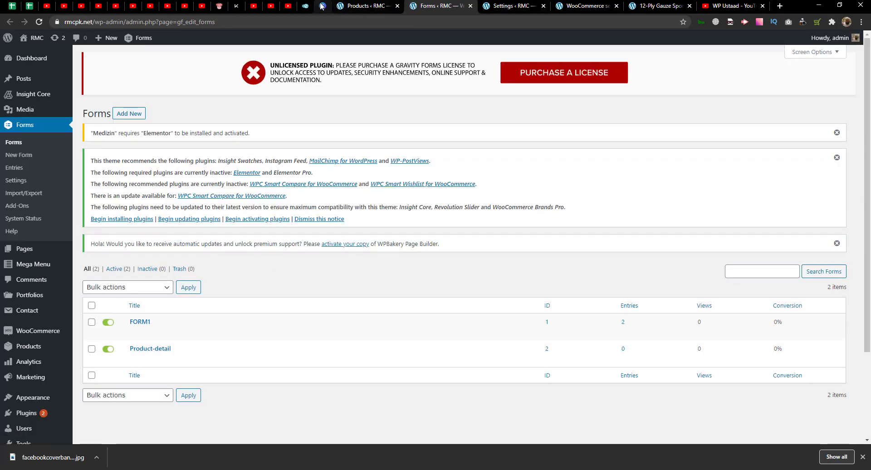
click(365, 6)
scroll(486, 232, down, 3)
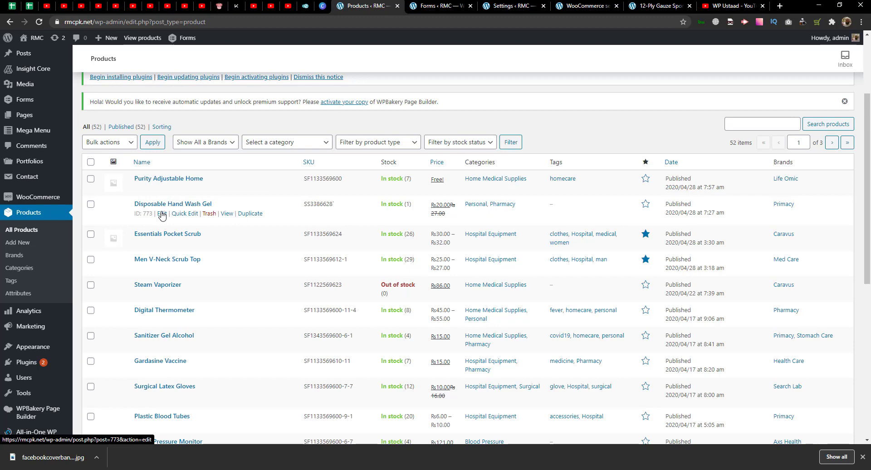
click(162, 214)
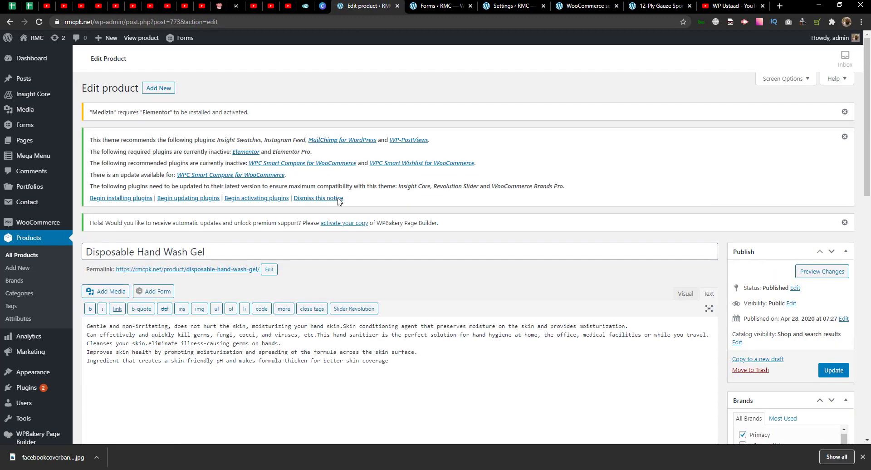
- Set Regular price to 0, leave Sale price empty, and show the Gravity Forms product data
scroll(337, 201, down, 5)
scroll(337, 201, down, 7)
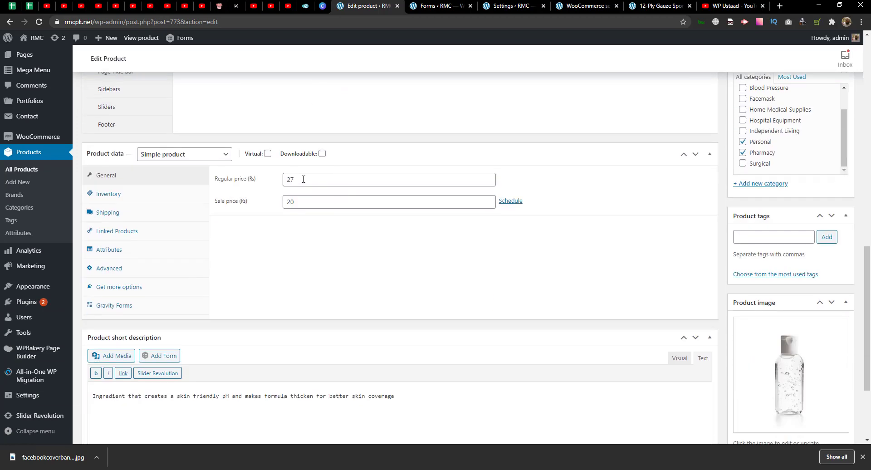
click(261, 181)
text(0)
key(Tab)
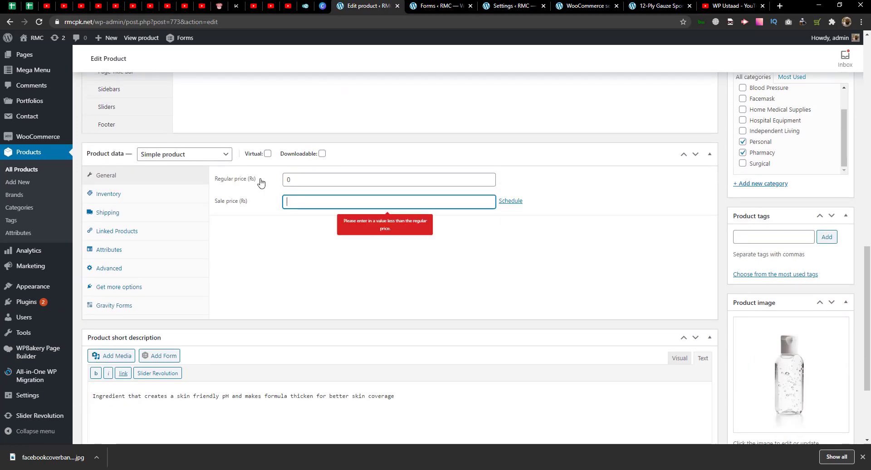
click(267, 247)
click(302, 180)
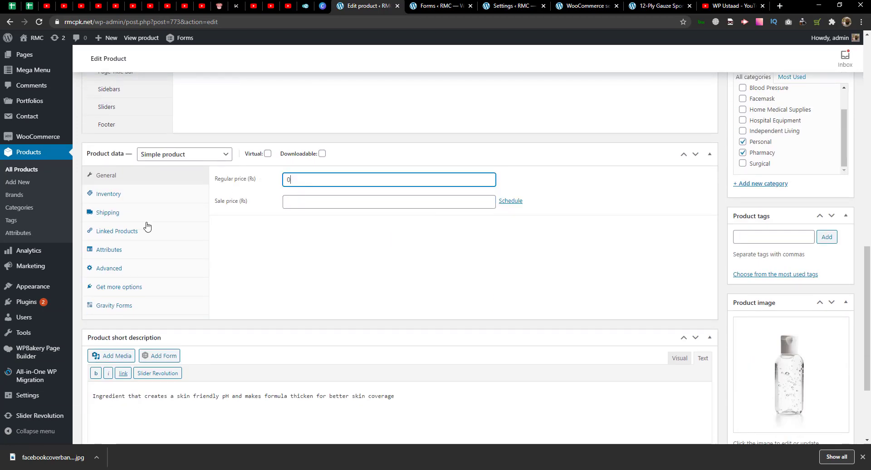
click(114, 305)
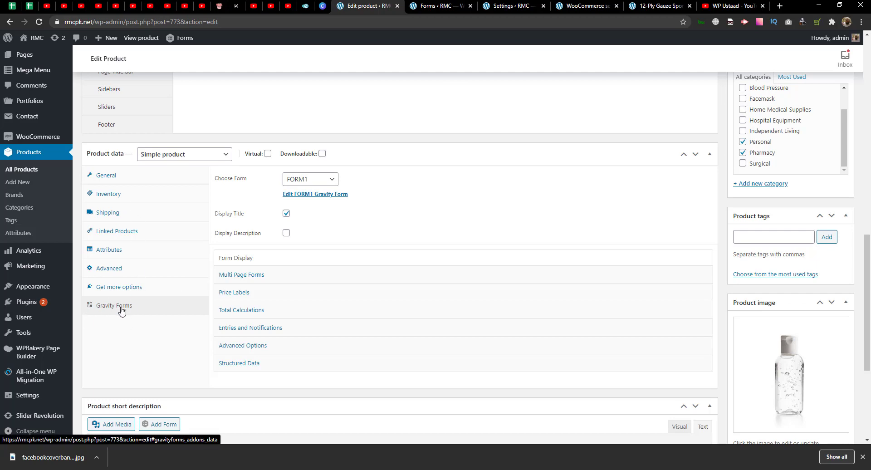
- Attach the Product-detail form to the hand wash gel product
click(300, 178)
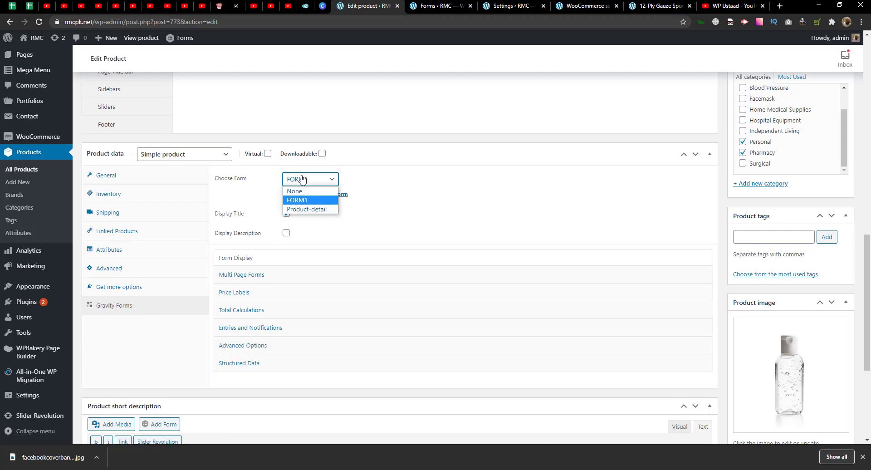
click(304, 209)
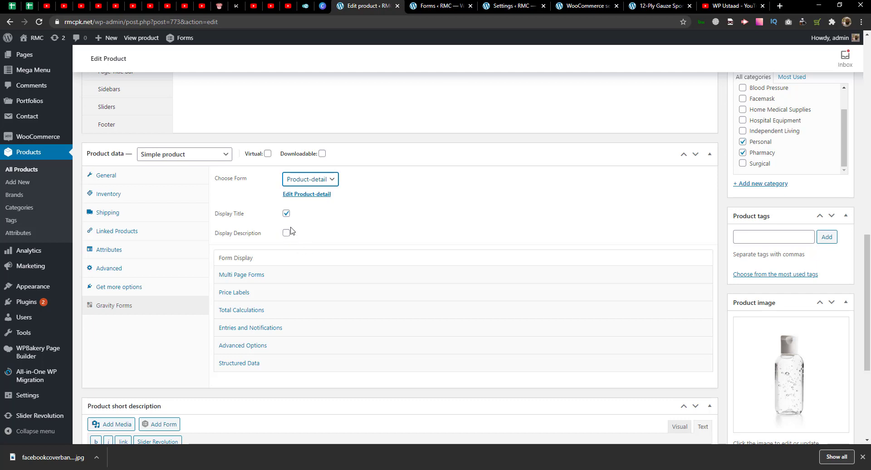
scroll(336, 293, down, 1)
- Check multi-page settings and turn off the subtotal line in the total calculation settings
click(253, 215)
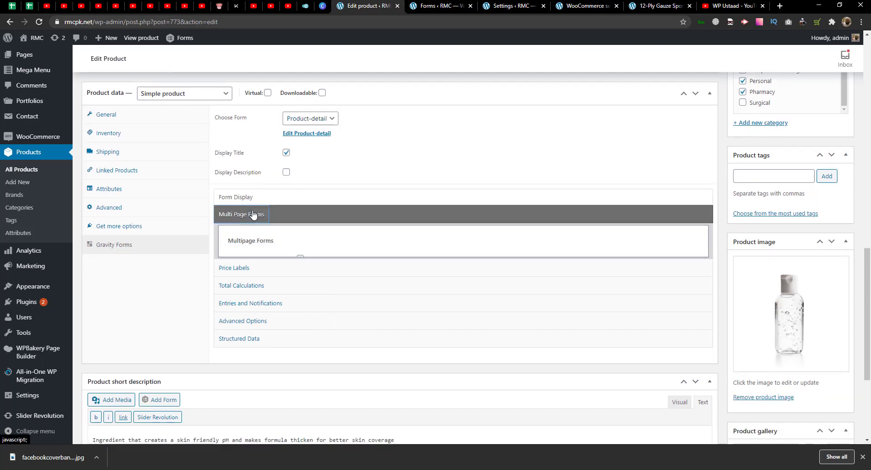
click(292, 217)
click(285, 250)
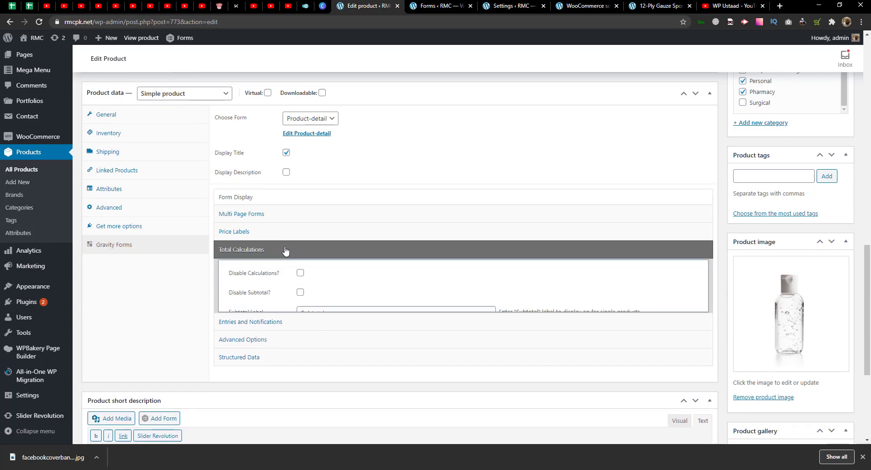
click(285, 251)
click(285, 250)
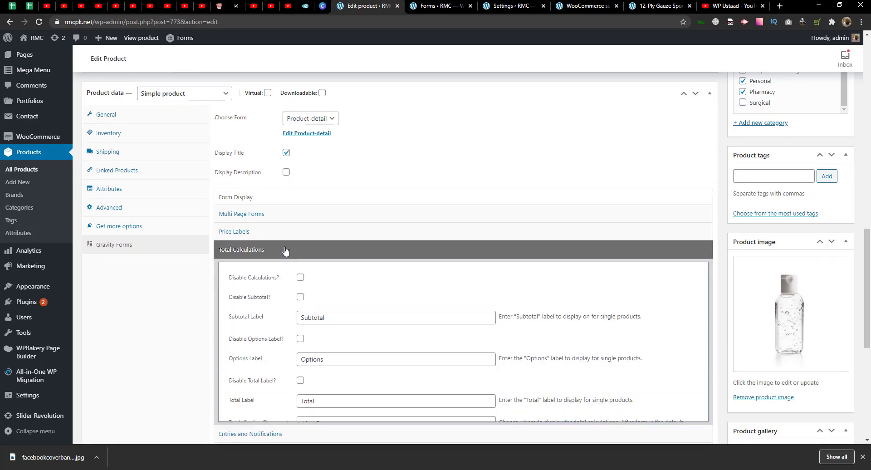
click(299, 299)
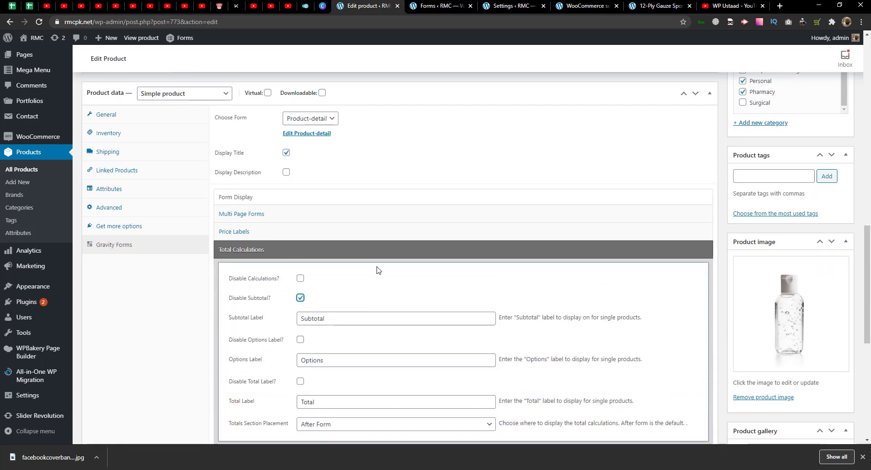
scroll(360, 282, down, 1)
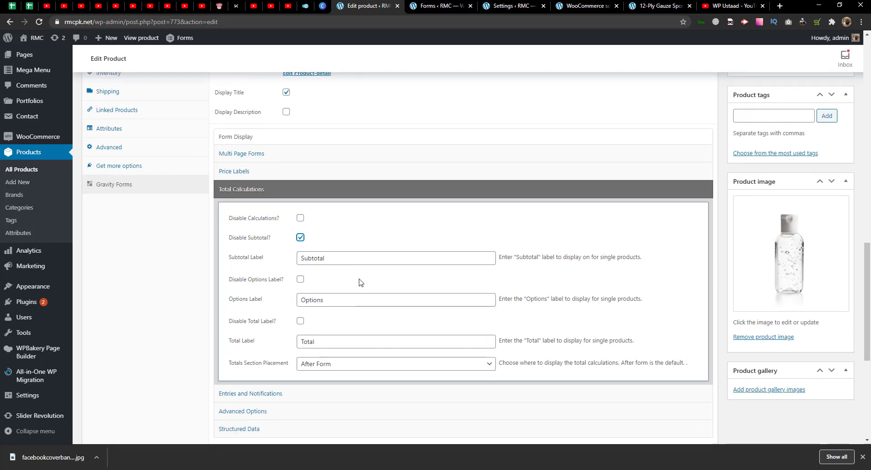
scroll(344, 325, up, 2)
scroll(338, 306, down, 3)
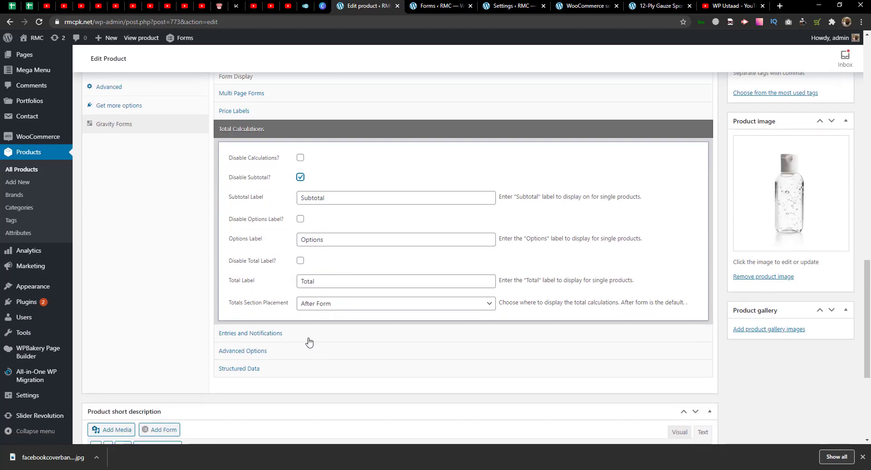
scroll(355, 327, up, 2)
- Tick Remove WooCommerce Price? under Price Labels
click(276, 231)
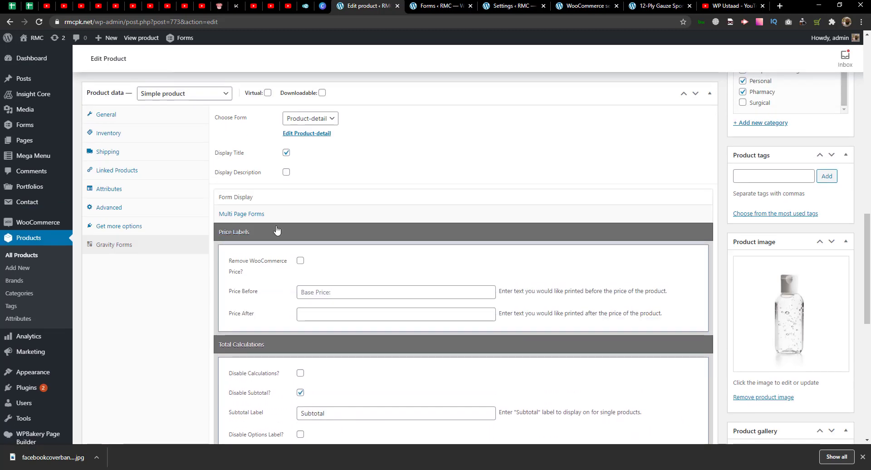
click(301, 262)
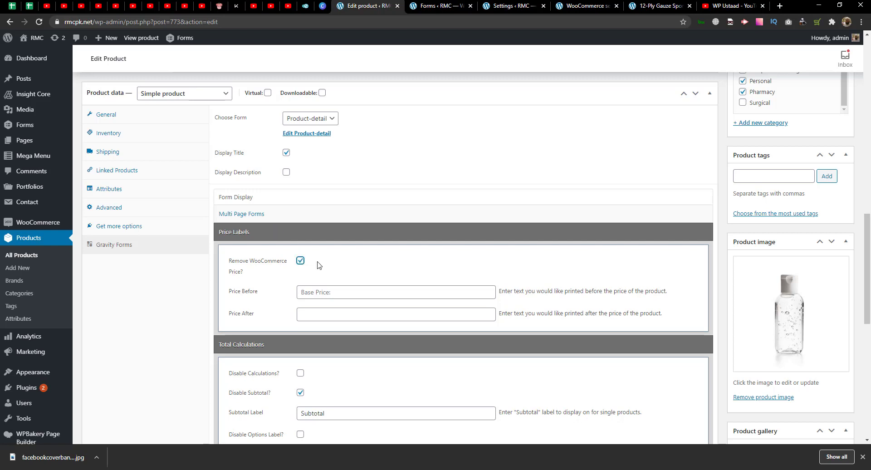
click(284, 233)
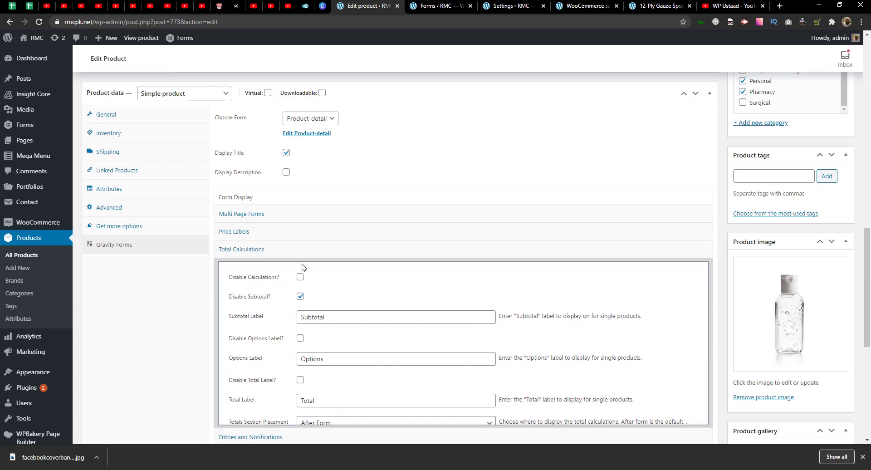
scroll(303, 270, down, 2)
- Review Entries and Notifications, Advanced Options and Structured Data, then update the product
click(248, 208)
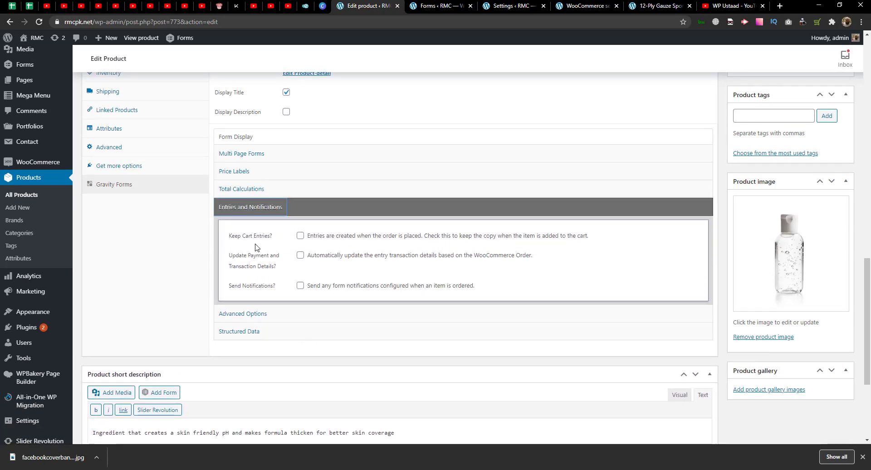
click(329, 211)
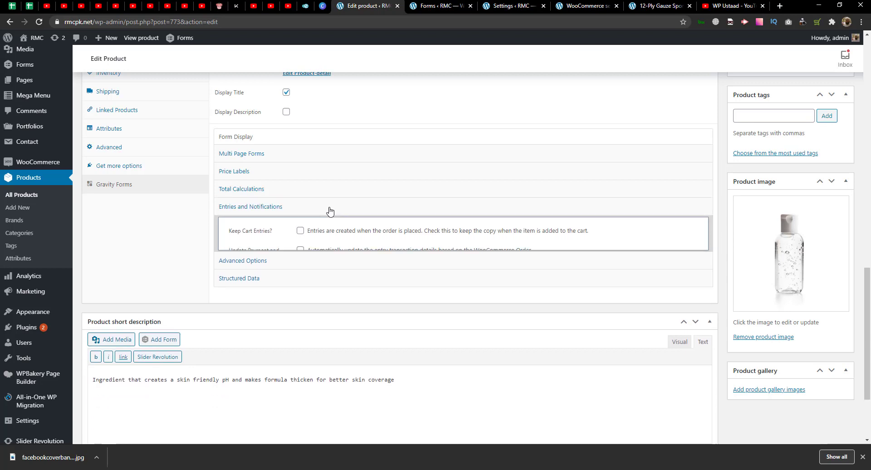
click(306, 225)
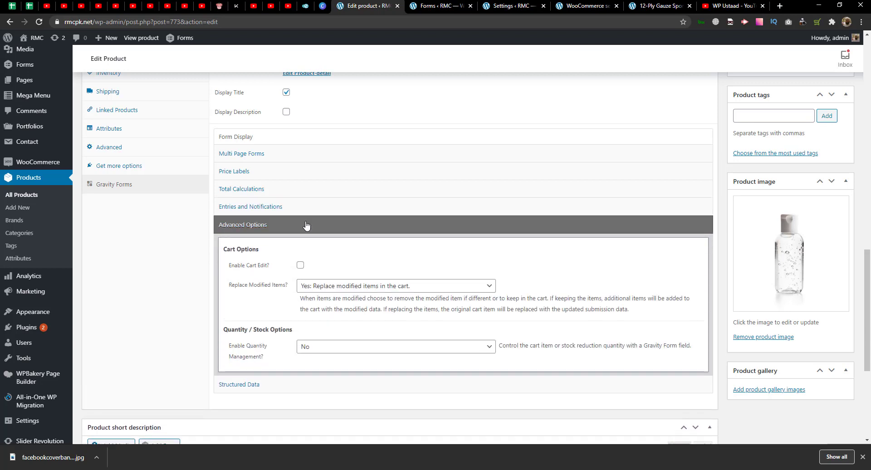
click(306, 225)
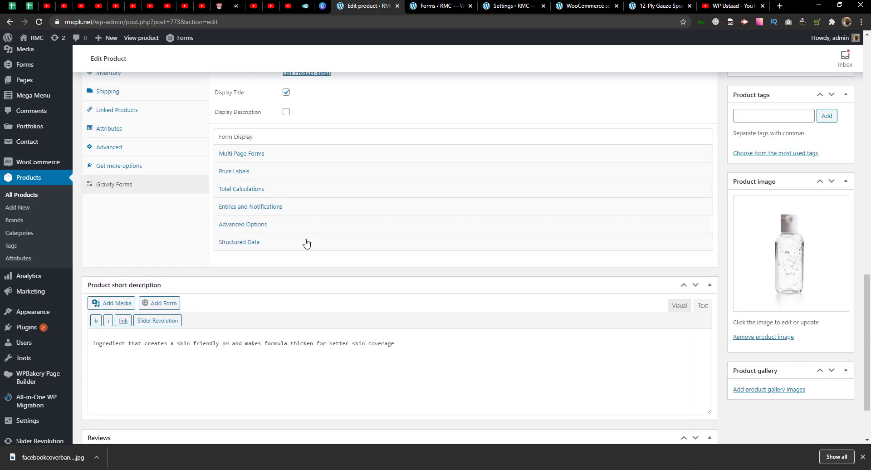
click(306, 243)
click(306, 243)
scroll(409, 286, up, 15)
click(831, 235)
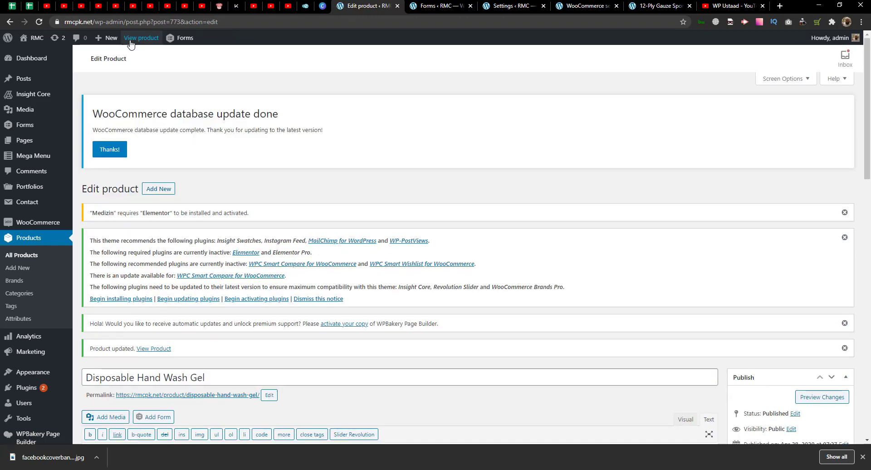
- Open the live product page in a new tab and scroll to the form showing $10.00
right_click(131, 42)
click(195, 47)
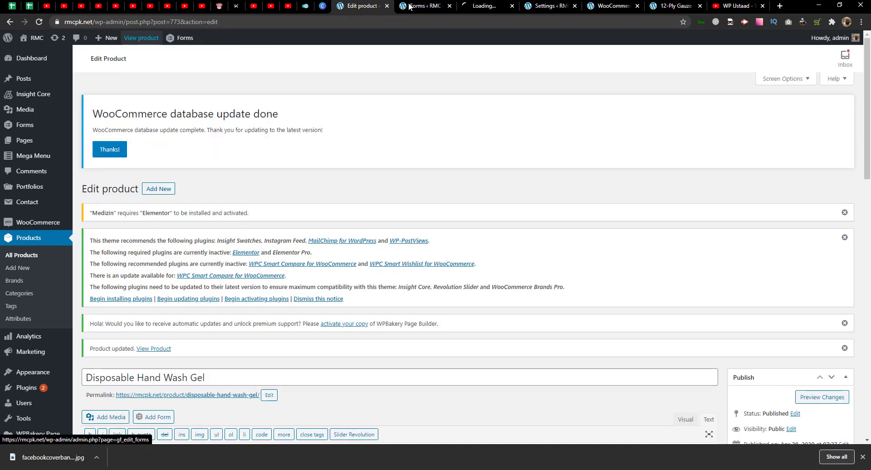
click(413, 5)
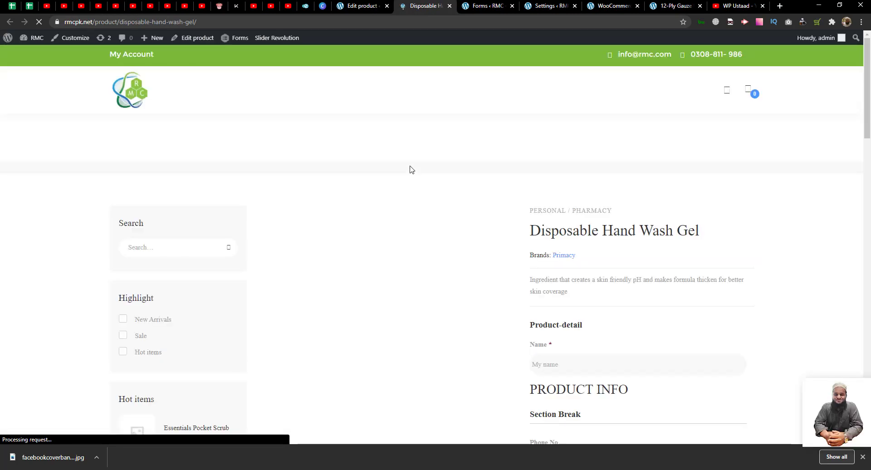
scroll(408, 191, down, 4)
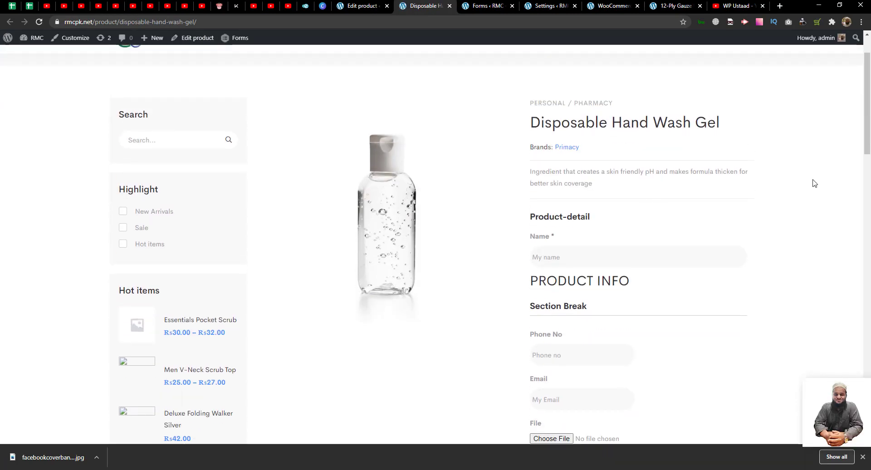
mouse_move(869, 132)
mouse_down()
mouse_move(868, 206)
mouse_move(868, 116)
mouse_move(869, 211)
mouse_move(869, 145)
mouse_up()
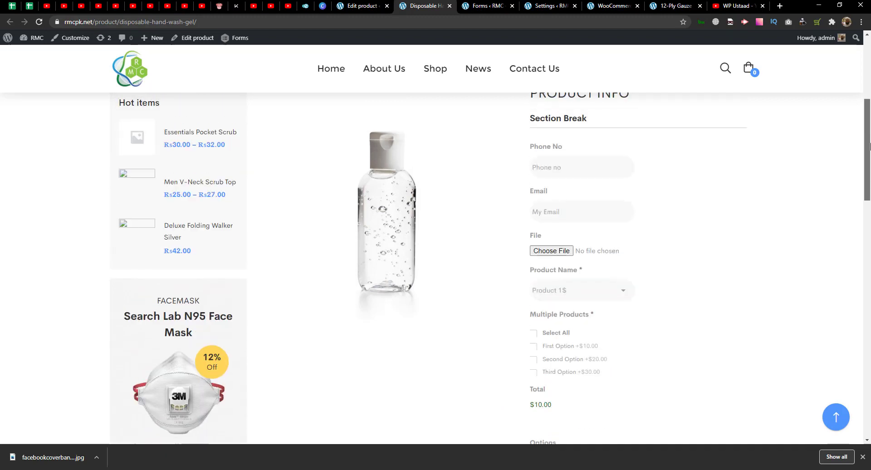
click(609, 297)
- Try Product 2 and then Product 3 in the Product Name dropdown
click(614, 296)
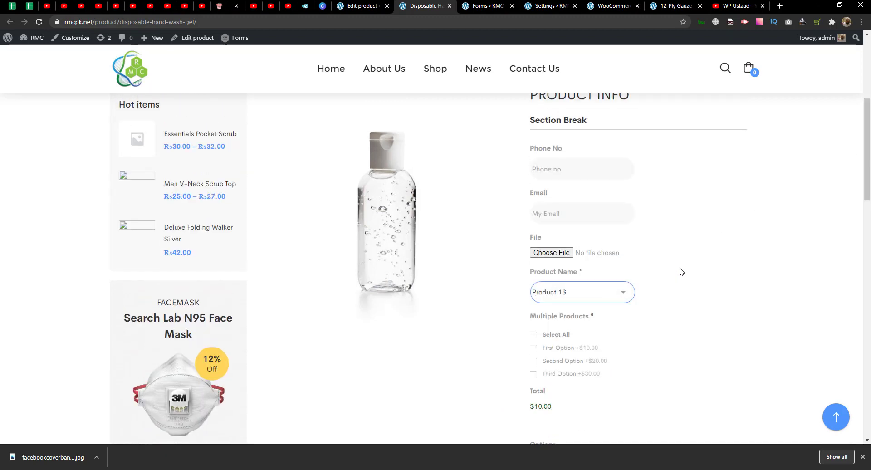
scroll(726, 208, down, 2)
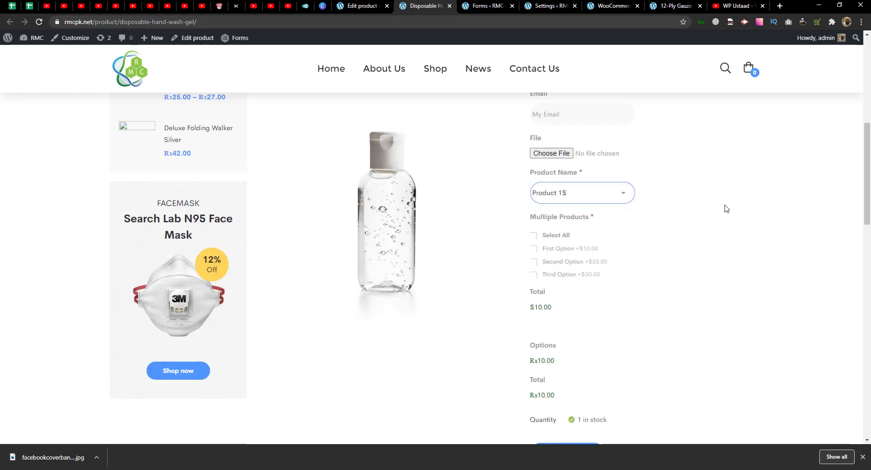
click(562, 194)
click(562, 217)
click(562, 192)
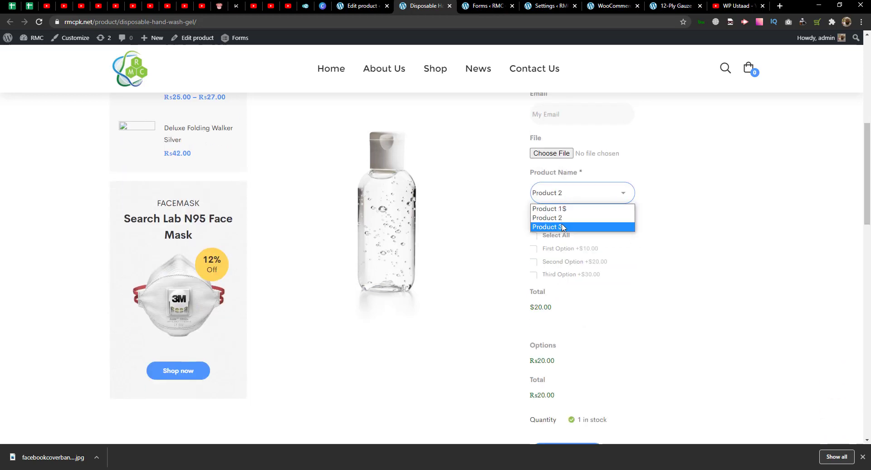
click(562, 227)
scroll(621, 235, up, 2)
- Enter a phone number in Phone No and start an address in Email
click(570, 192)
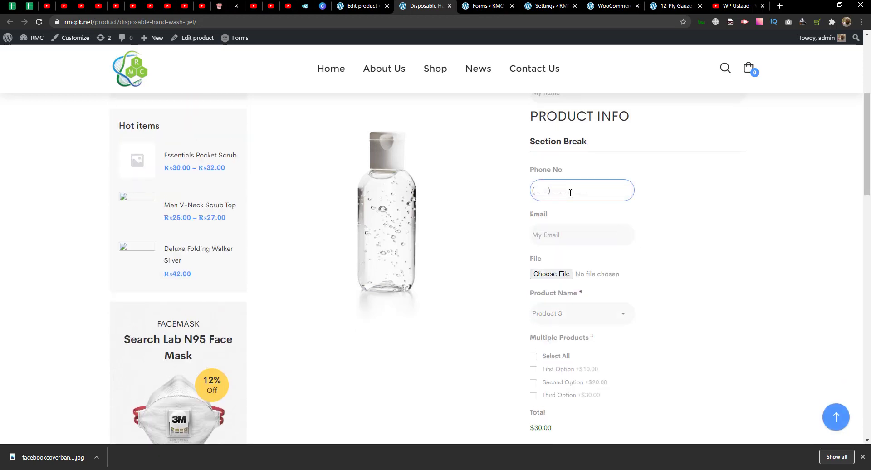
text(5454)
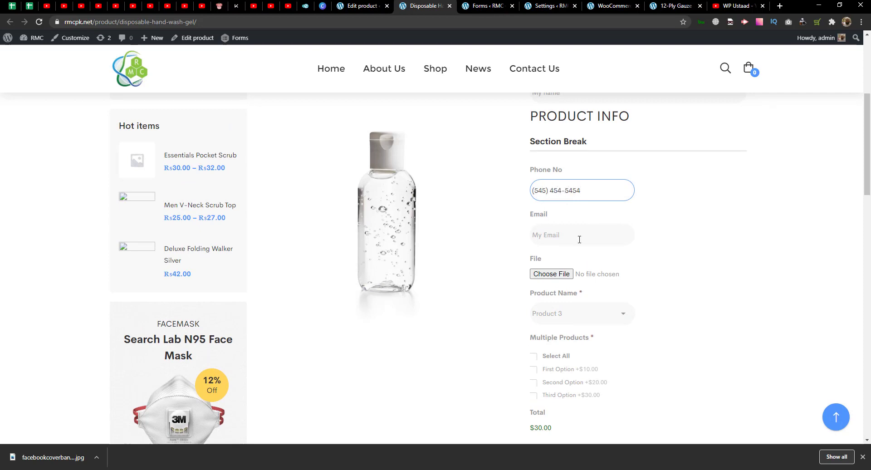
click(575, 230)
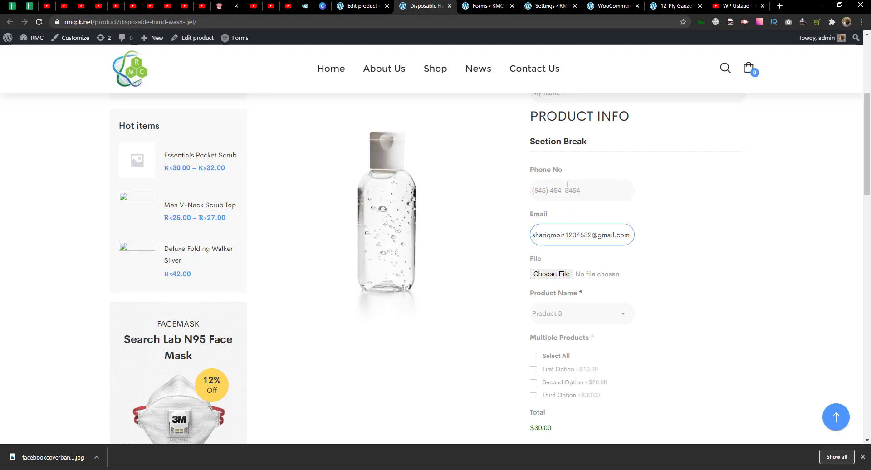
- Clear a stray text selection and type the customer's name into the Name field
scroll(567, 185, up, 3)
drag(530, 259, 649, 264)
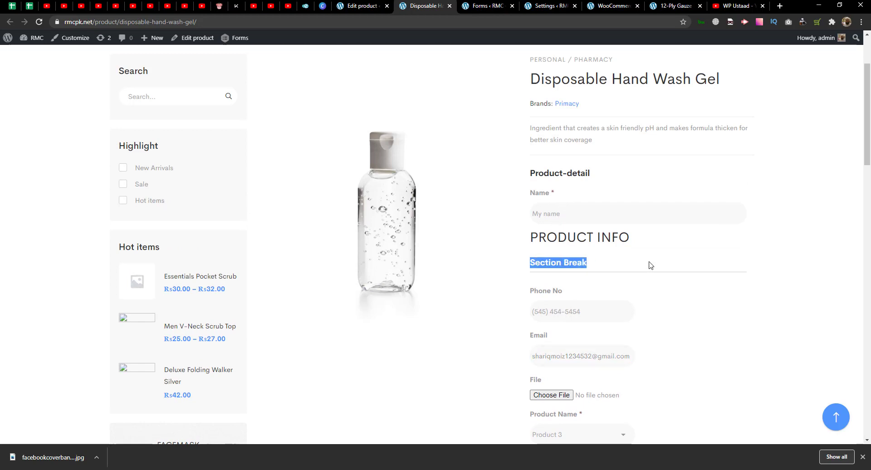
click(583, 203)
scroll(580, 208, down, 1)
scroll(579, 217, up, 1)
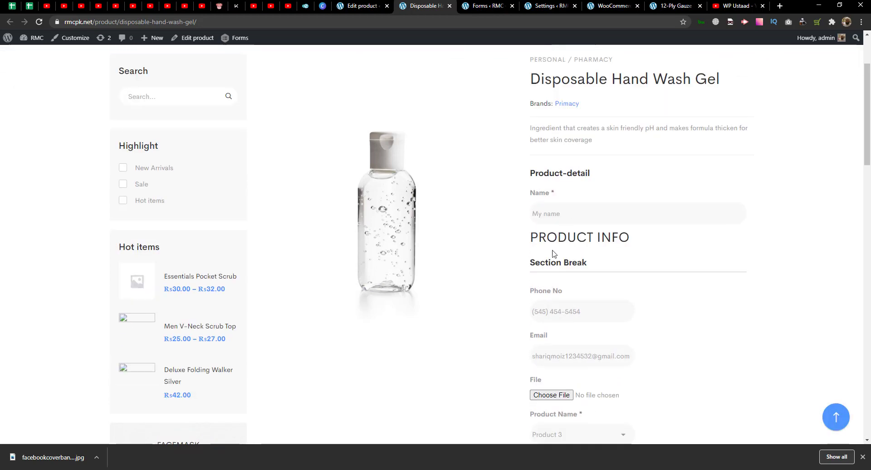
triple_click(556, 237)
click(571, 214)
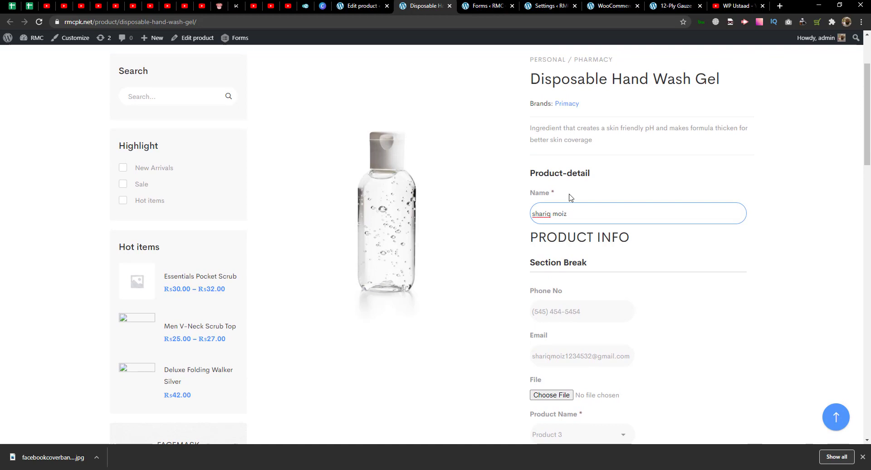
- Test Select All on the options, then leave only First Option ticked
scroll(570, 197, down, 3)
scroll(591, 247, down, 3)
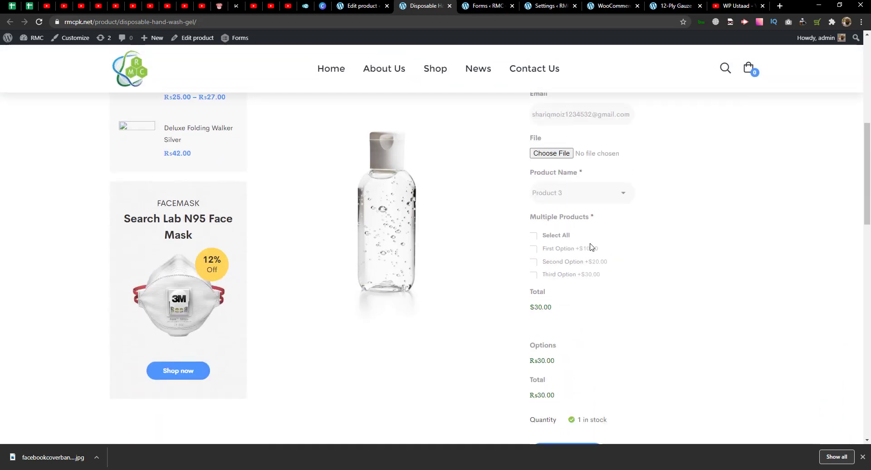
click(534, 236)
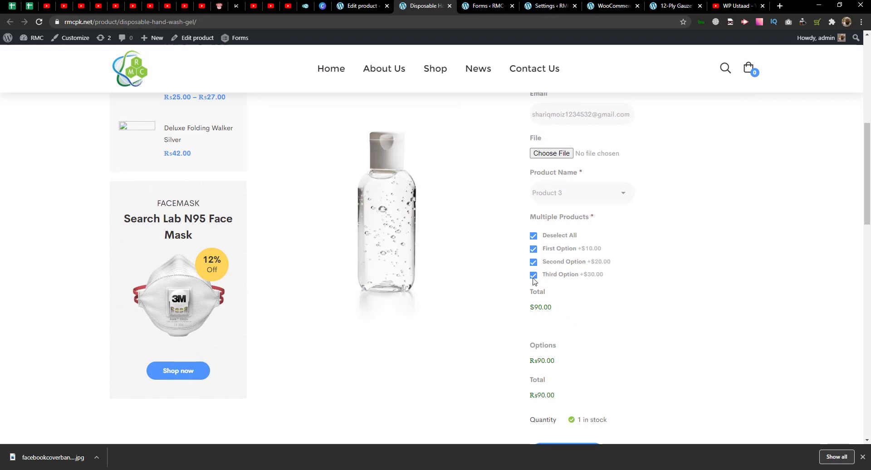
click(534, 235)
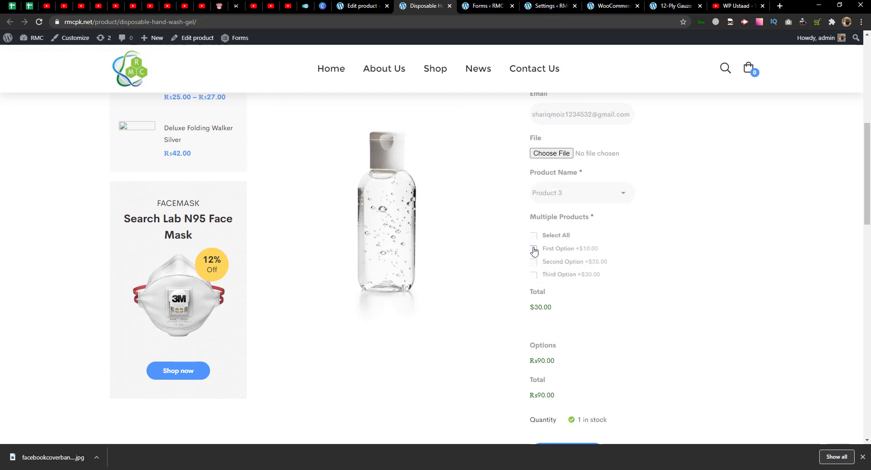
click(534, 248)
click(537, 263)
click(536, 263)
- Switch Product Name back to Product 1$ and check the $20.00 total
click(573, 197)
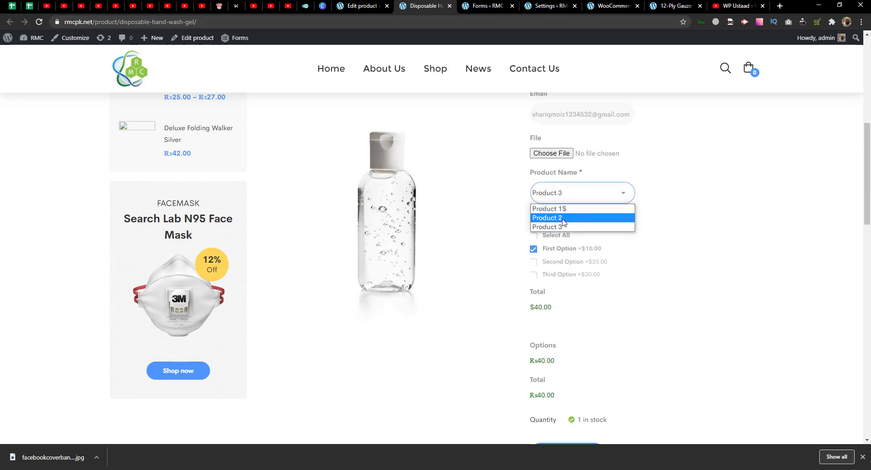
click(564, 209)
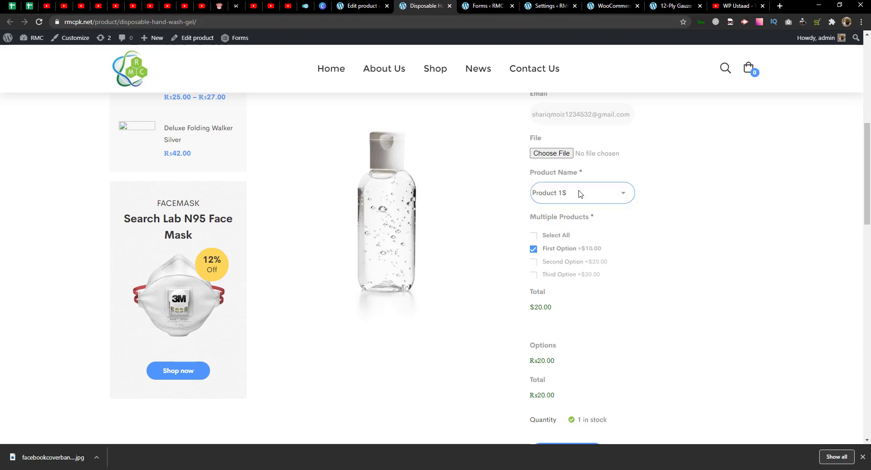
scroll(826, 213, down, 1)
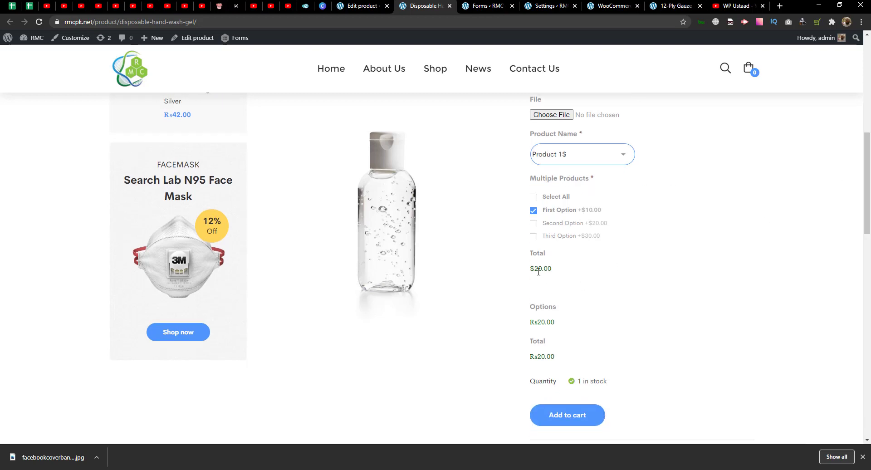
scroll(787, 247, down, 1)
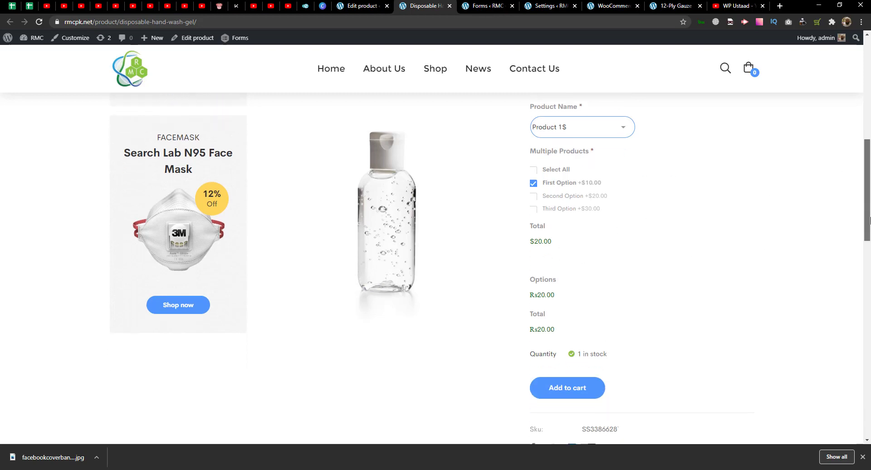
scroll(680, 236, up, 1)
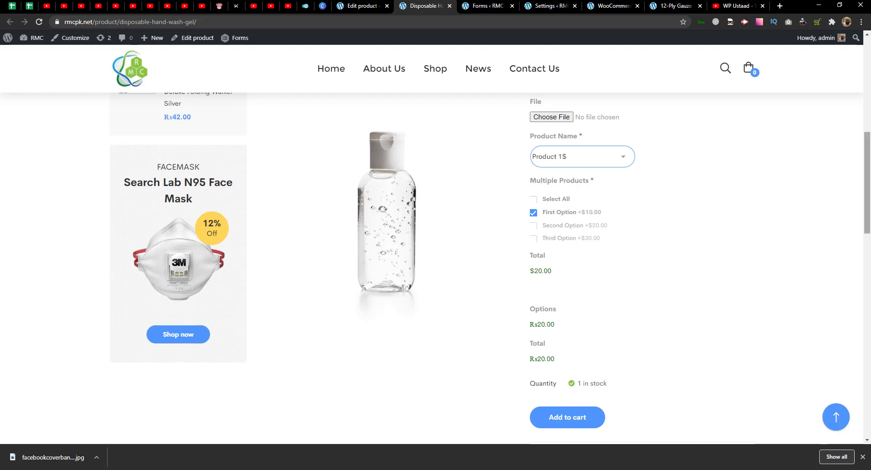
- Try adding the configured hand wash gel to the cart
drag(868, 192, 869, 139)
scroll(653, 275, down, 13)
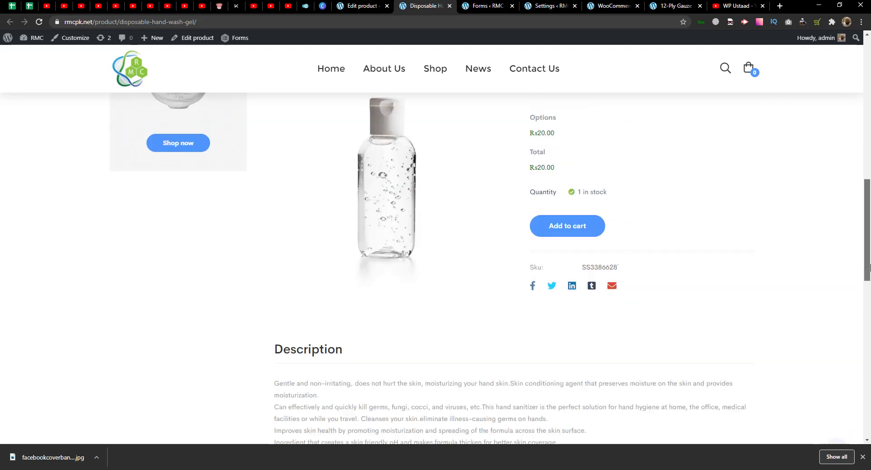
scroll(653, 275, up, 6)
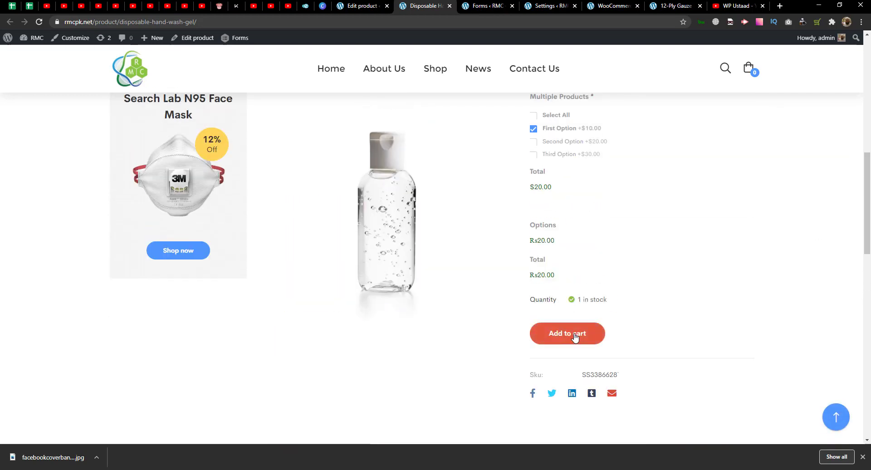
click(567, 333)
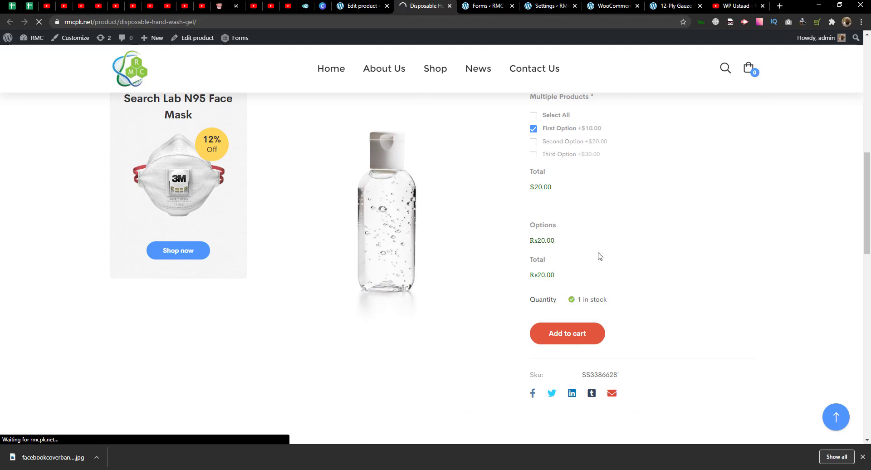
- Attach the first thumbnail image to the File field and add the gel to the cart again
scroll(597, 259, down, 4)
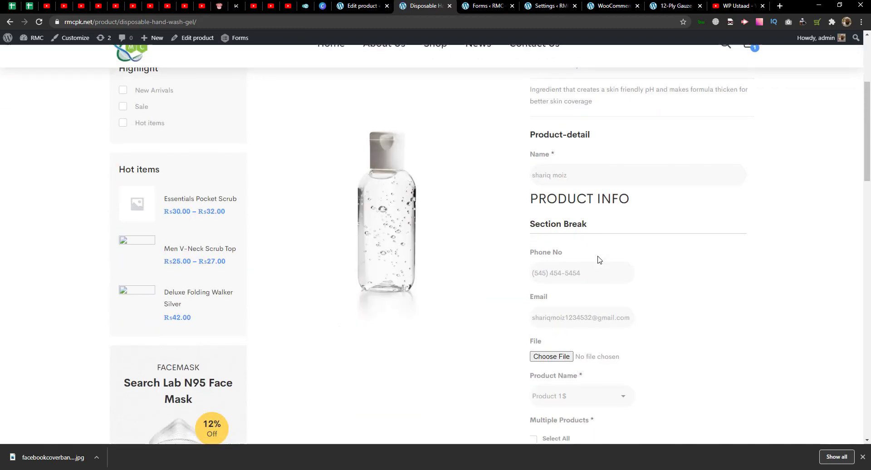
scroll(571, 290, down, 1)
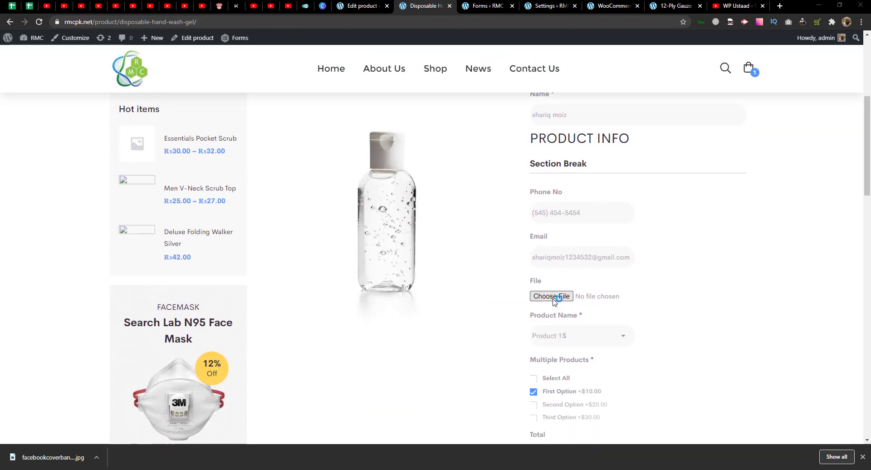
click(554, 299)
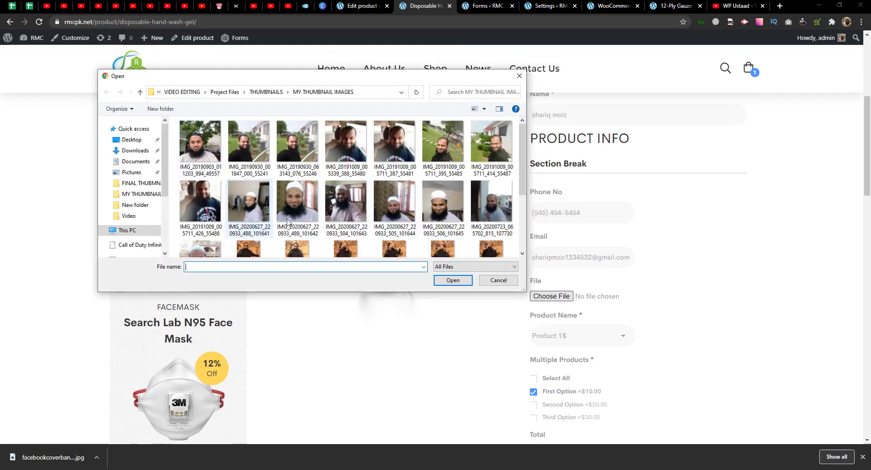
scroll(291, 218, down, 5)
scroll(290, 218, up, 5)
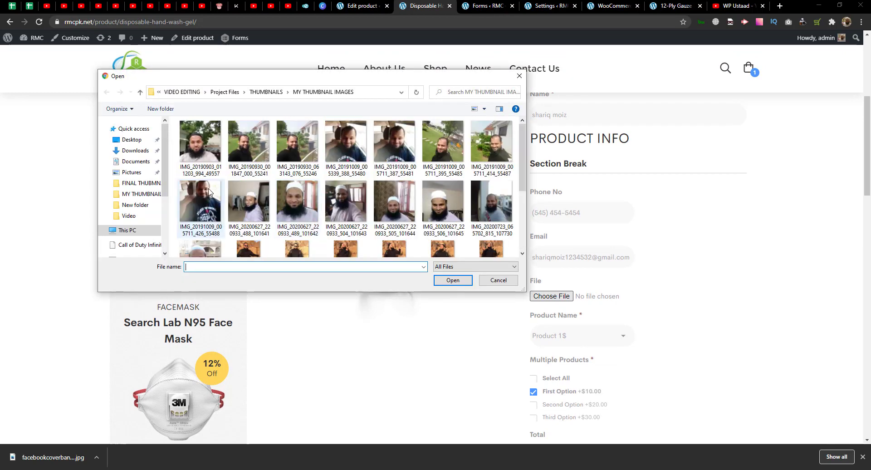
double_click(200, 141)
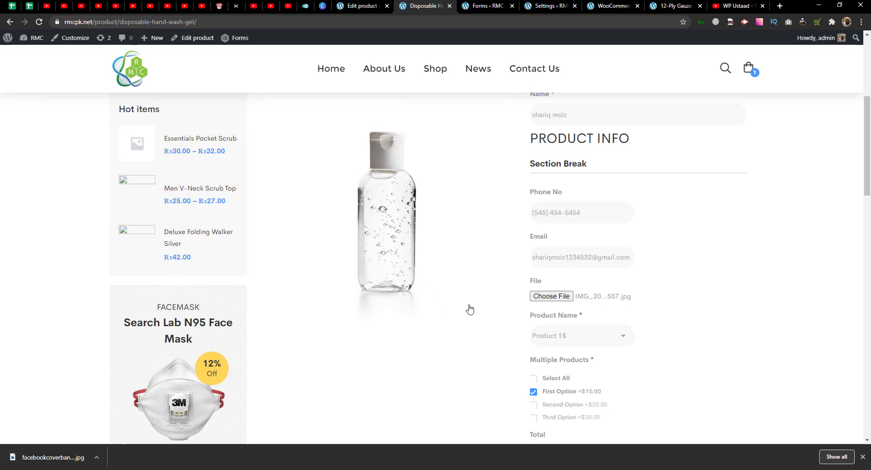
scroll(469, 309, down, 3)
scroll(869, 209, down, 8)
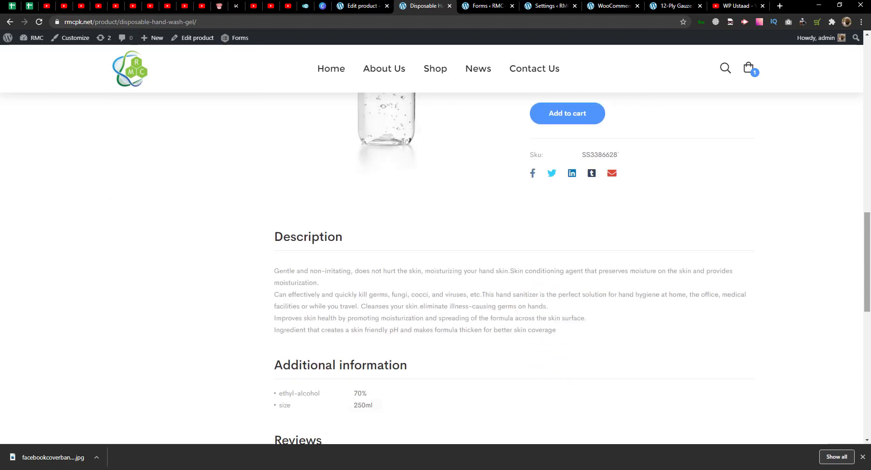
scroll(869, 190, up, 3)
scroll(869, 190, up, 5)
scroll(868, 191, down, 5)
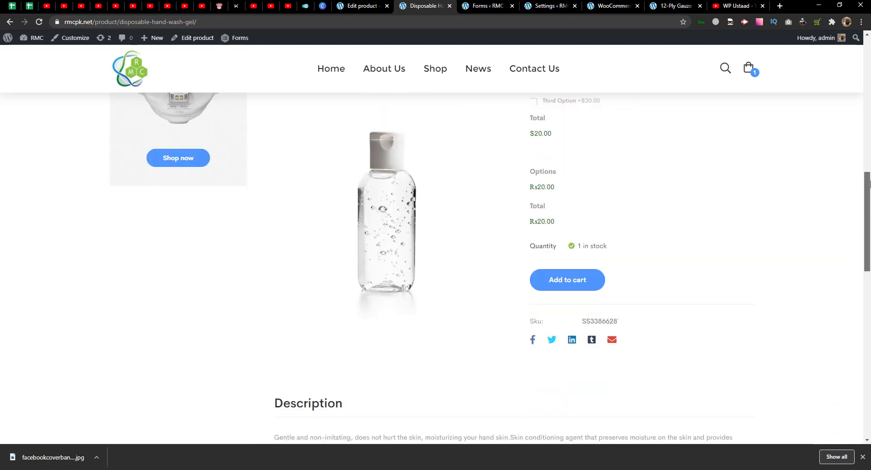
click(569, 282)
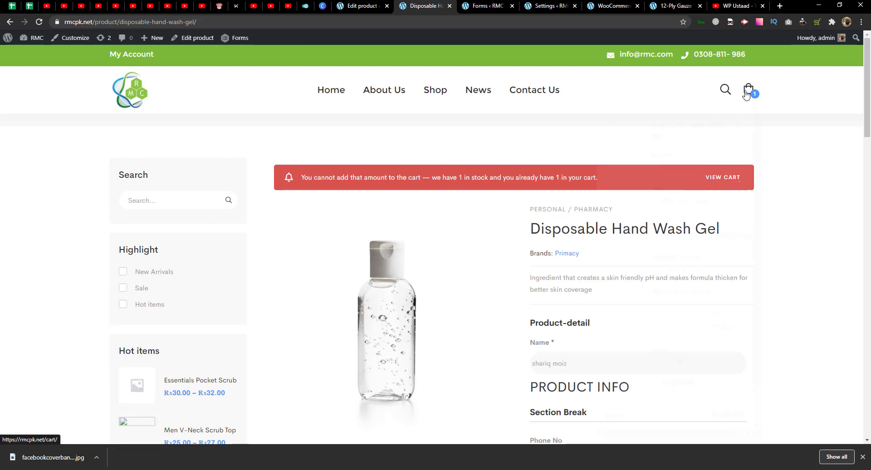
- Remove the hand wash gel from the mini-cart and add it to the cart again
mouse_move(748, 90)
click(739, 119)
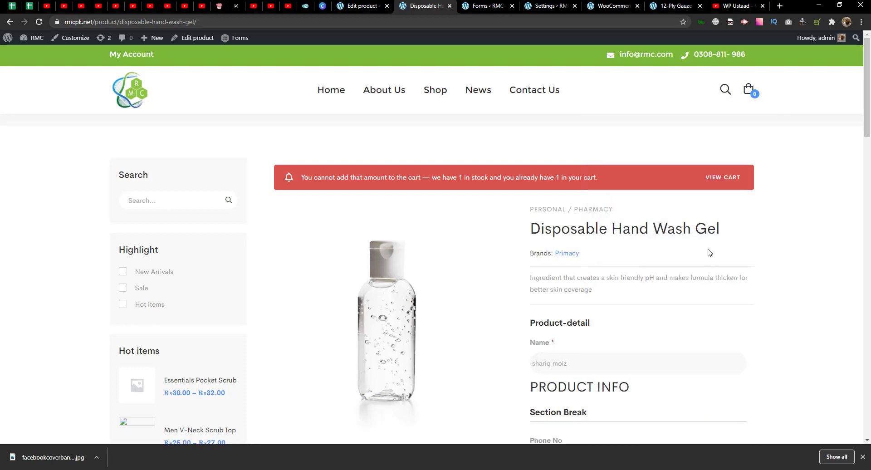
scroll(709, 253, down, 10)
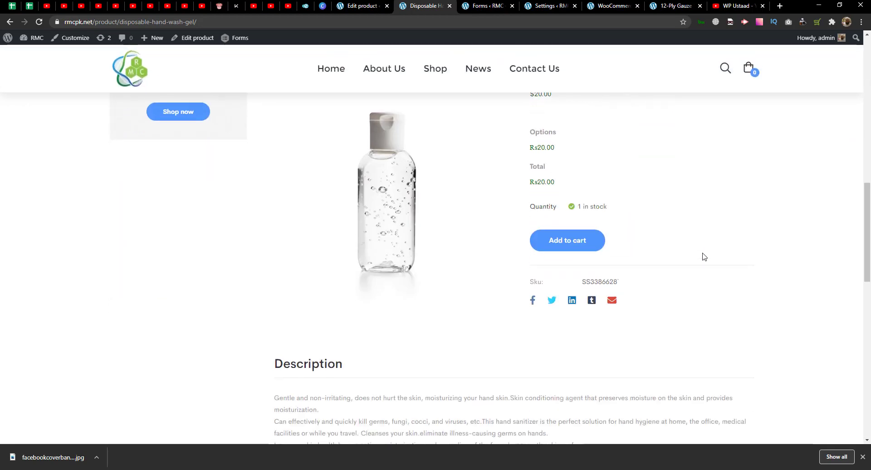
click(567, 239)
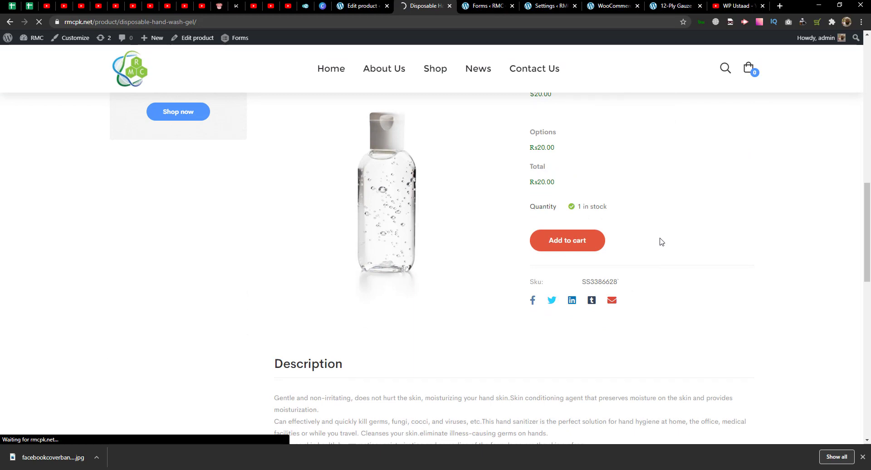
- Open the cart and review the gel's form details, Product 1$ and First Option at Rs20.00
scroll(721, 209, down, 1)
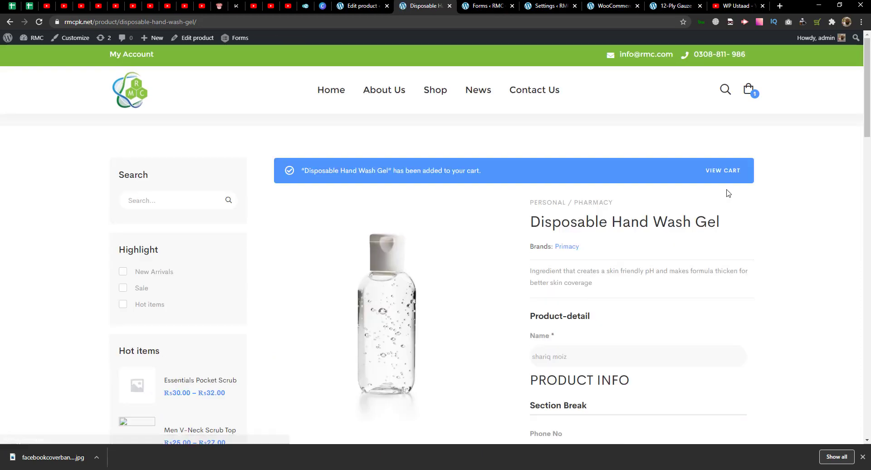
click(731, 170)
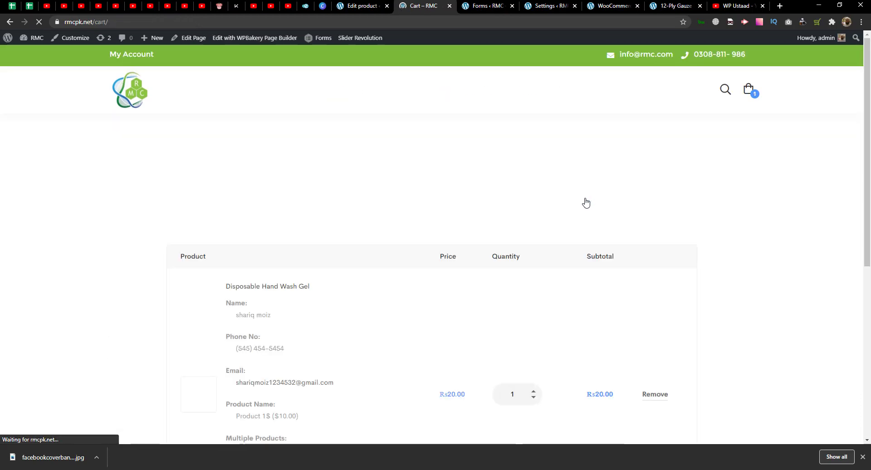
scroll(585, 202, down, 5)
scroll(584, 203, up, 2)
scroll(585, 203, up, 1)
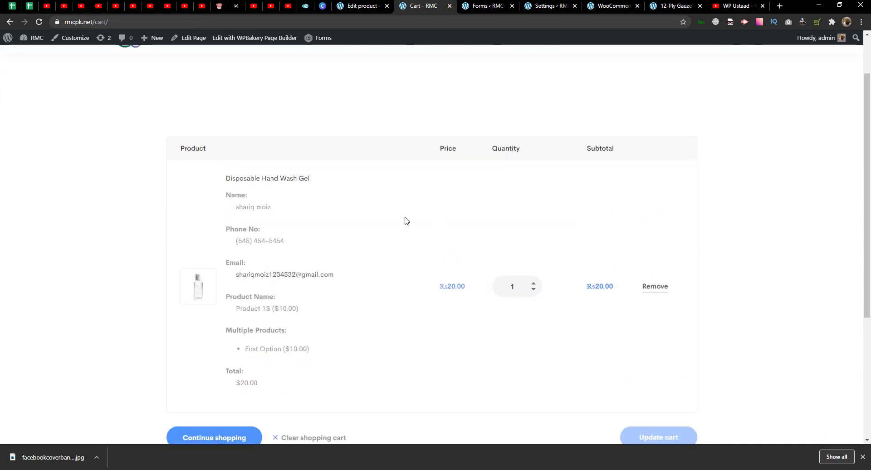
scroll(276, 309, down, 2)
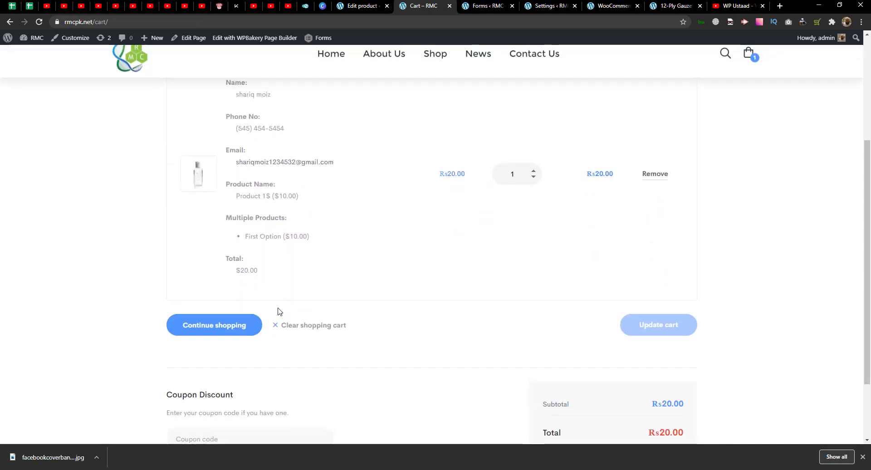
scroll(272, 277, up, 2)
scroll(267, 241, down, 3)
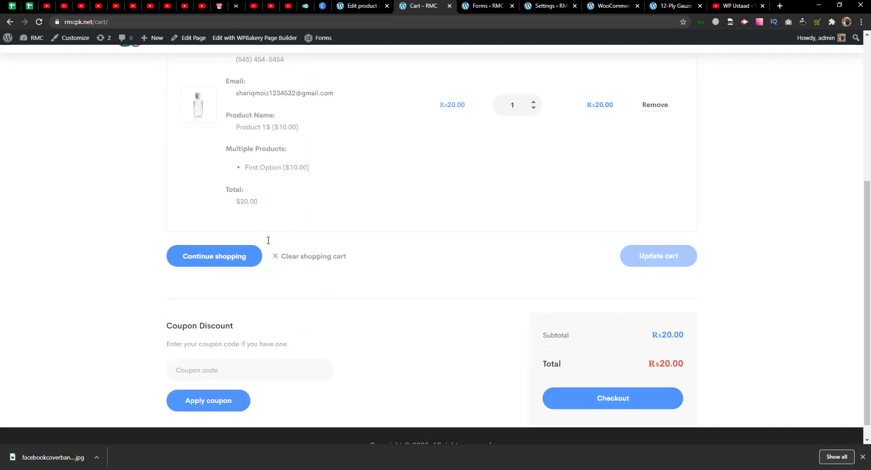
scroll(267, 243, up, 3)
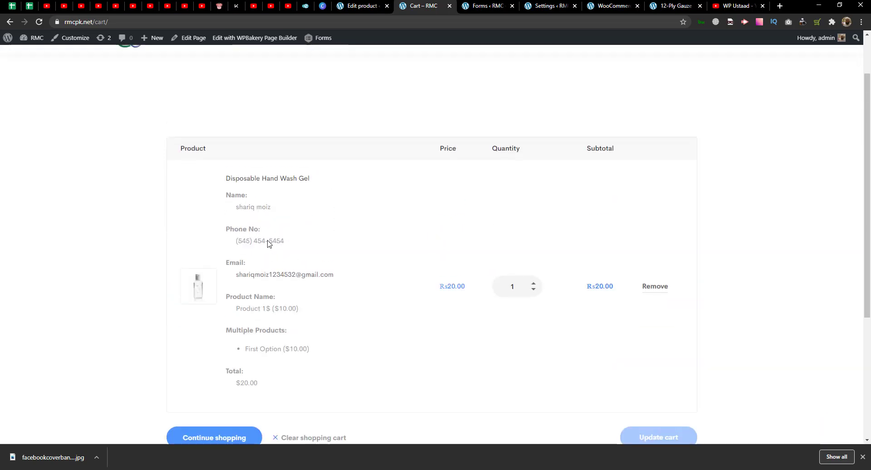
scroll(268, 244, down, 4)
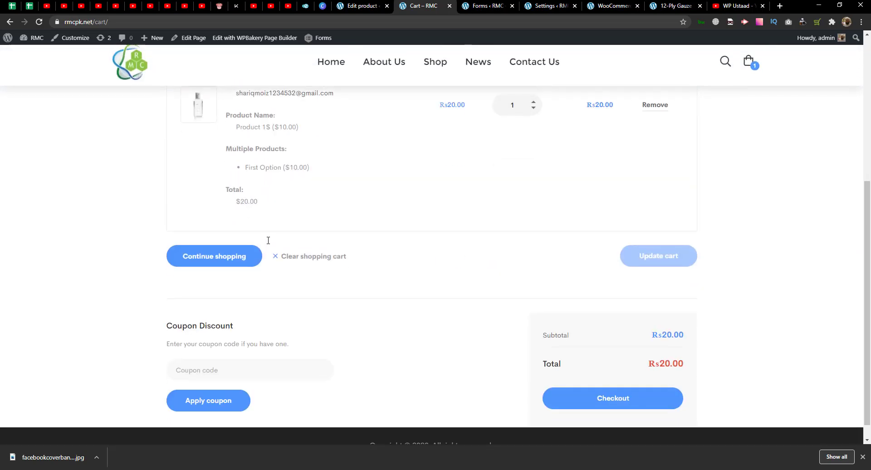
scroll(270, 239, up, 4)
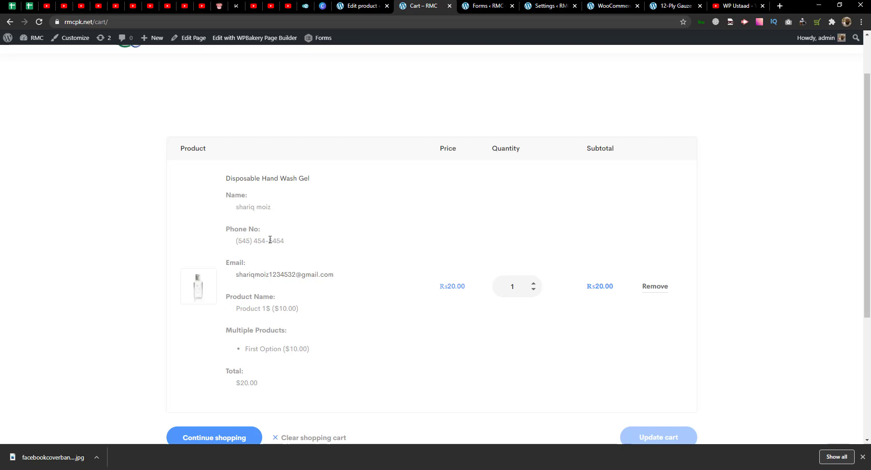
- Go back to the product page and attach the first thumbnail image to File
click(9, 22)
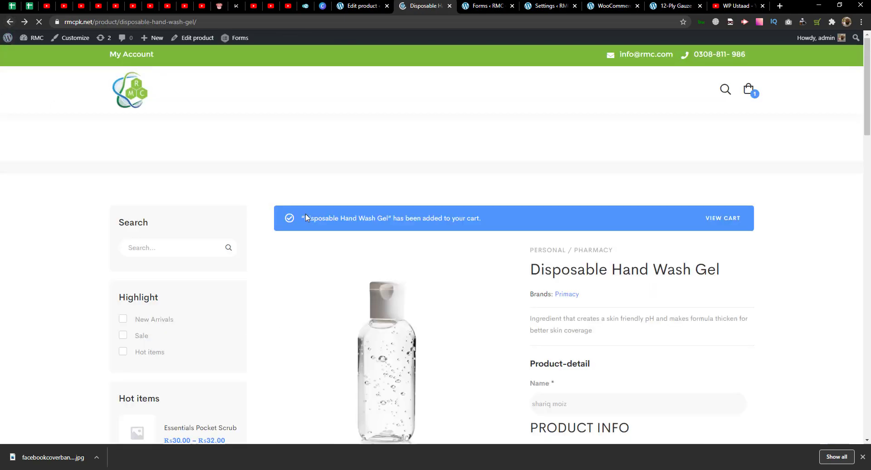
scroll(341, 261, down, 4)
scroll(340, 259, down, 3)
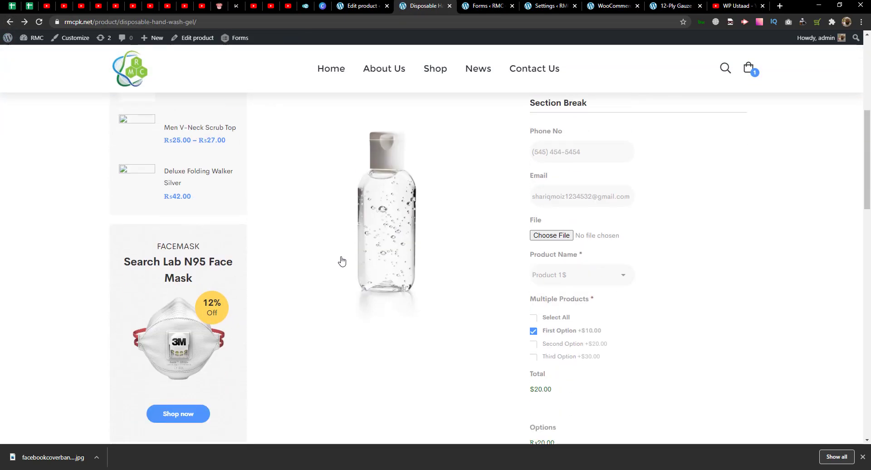
click(551, 236)
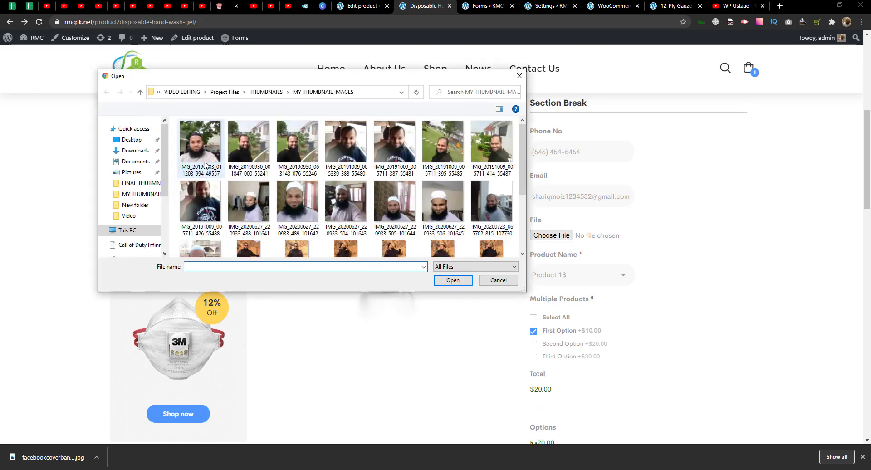
double_click(195, 147)
scroll(521, 316, down, 5)
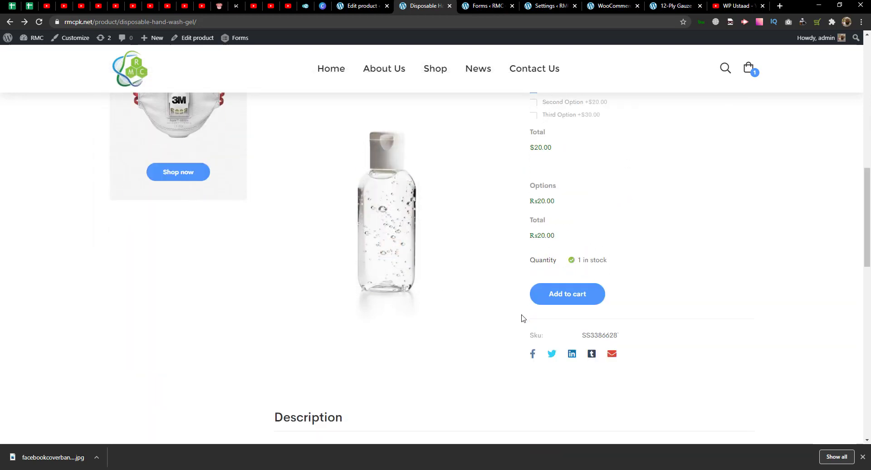
scroll(521, 317, up, 5)
- Remove the existing gel from the mini-cart and add the gel with its image to the cart
mouse_move(746, 93)
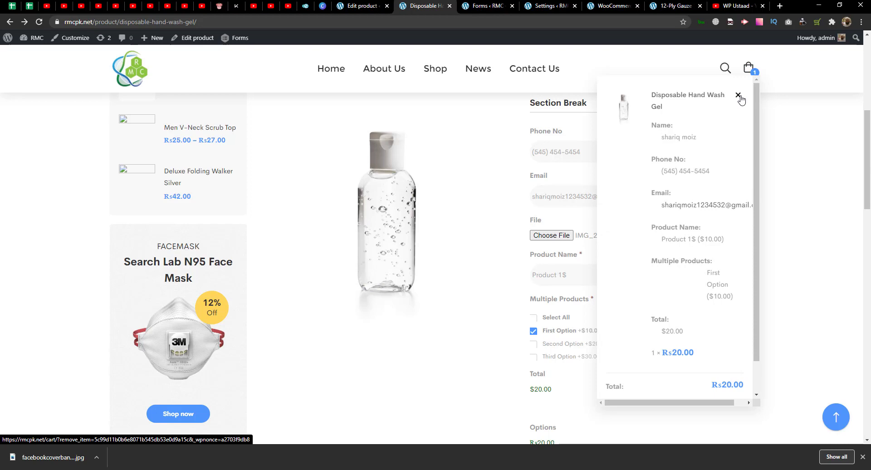
click(739, 95)
scroll(674, 217, down, 5)
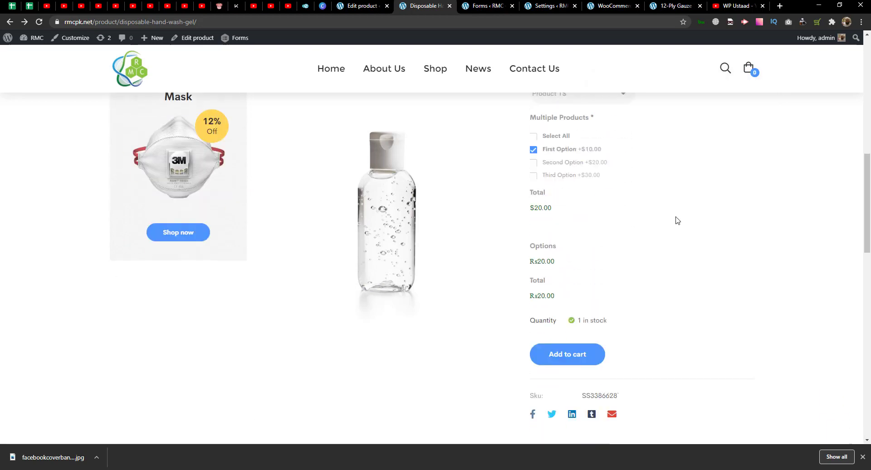
click(602, 298)
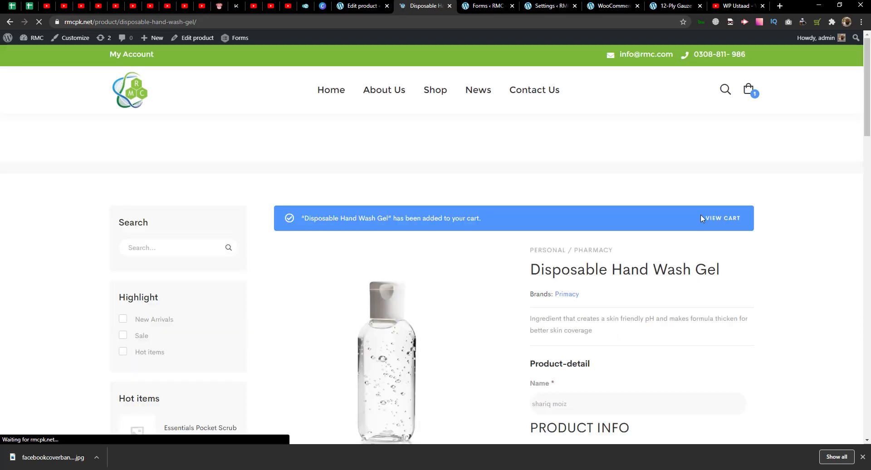
- Go to the cart with the Disposable Hand Wash Gel and proceed to checkout
click(717, 171)
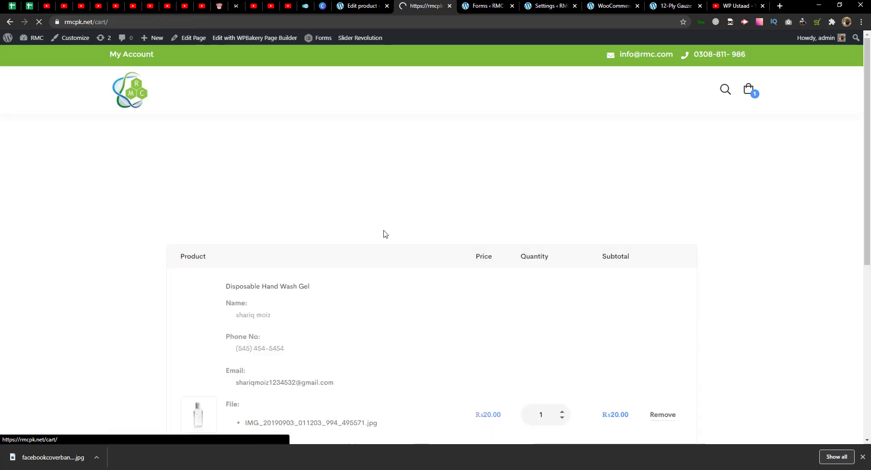
scroll(396, 224, down, 3)
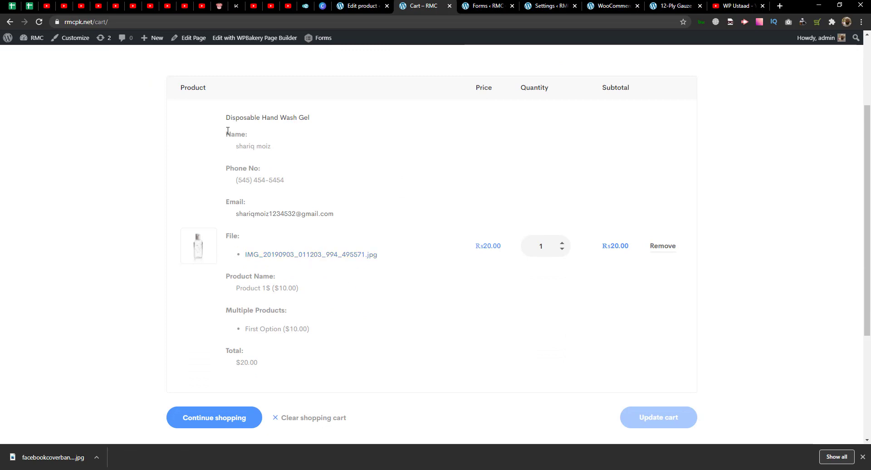
scroll(443, 362, down, 4)
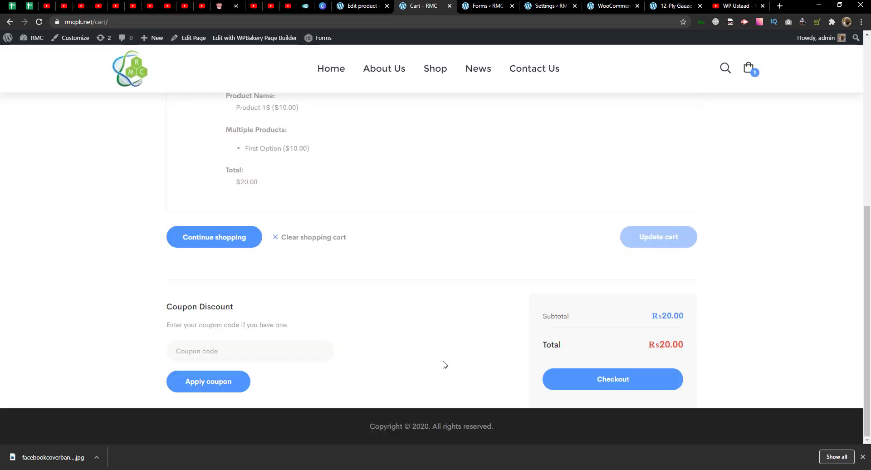
click(599, 382)
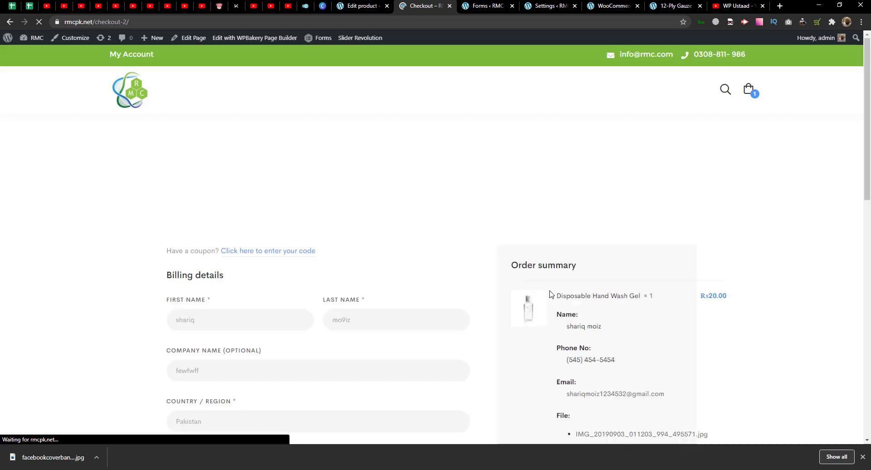
- Review the billing details and order summary, then place the cash-on-delivery order
scroll(534, 305, down, 3)
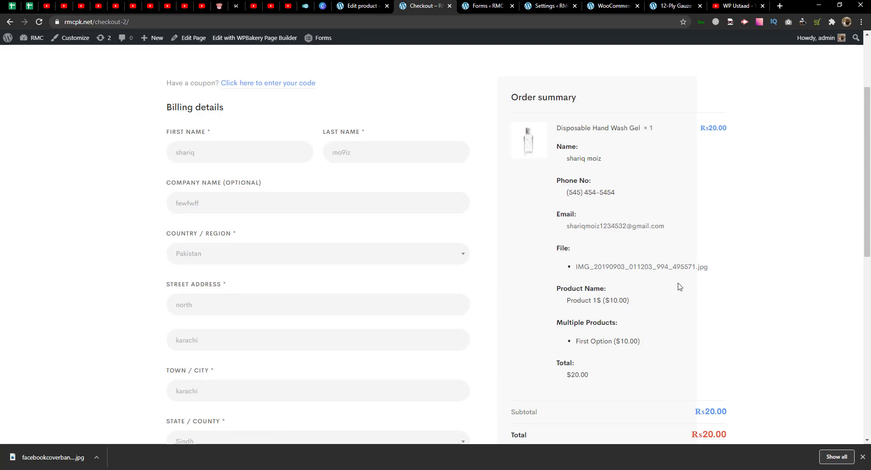
scroll(662, 227, up, 2)
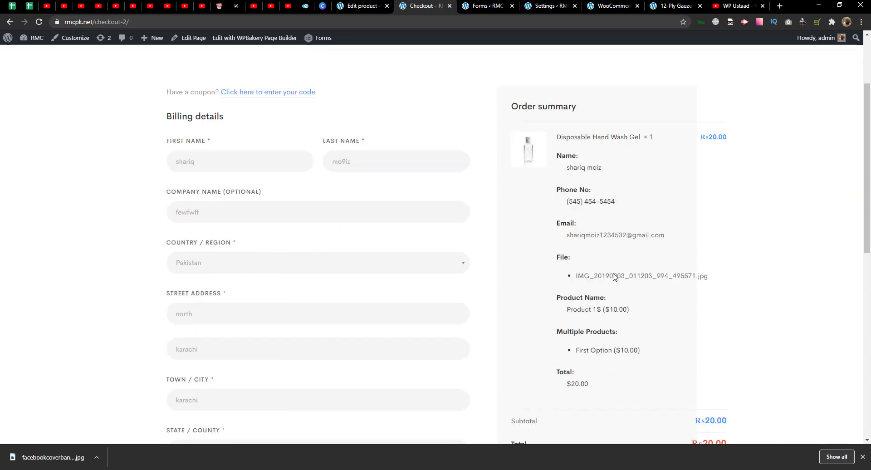
scroll(614, 275, down, 5)
scroll(592, 282, down, 4)
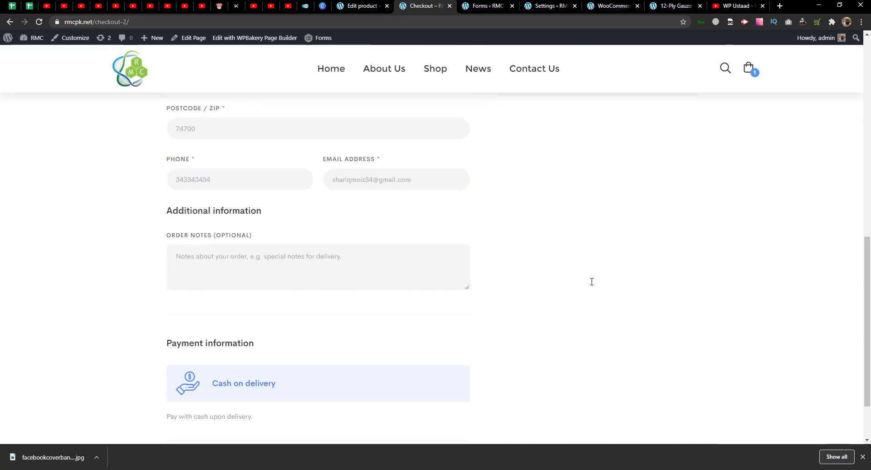
scroll(593, 285, up, 12)
scroll(524, 246, down, 1)
scroll(524, 246, down, 10)
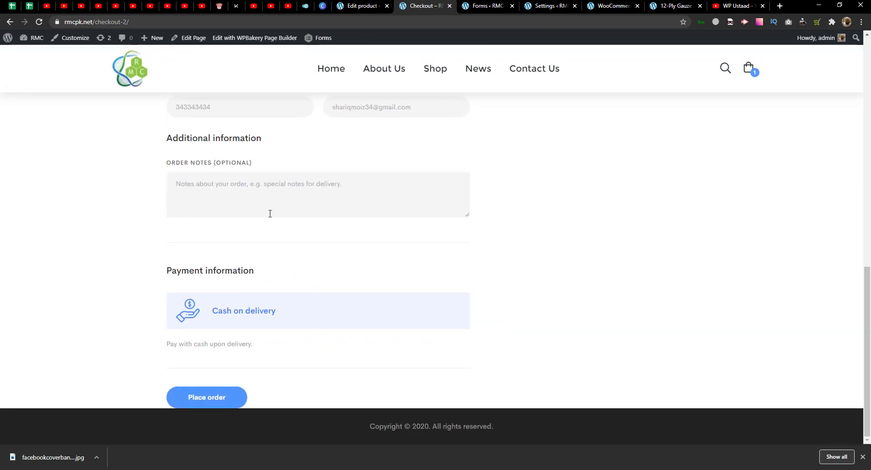
click(212, 400)
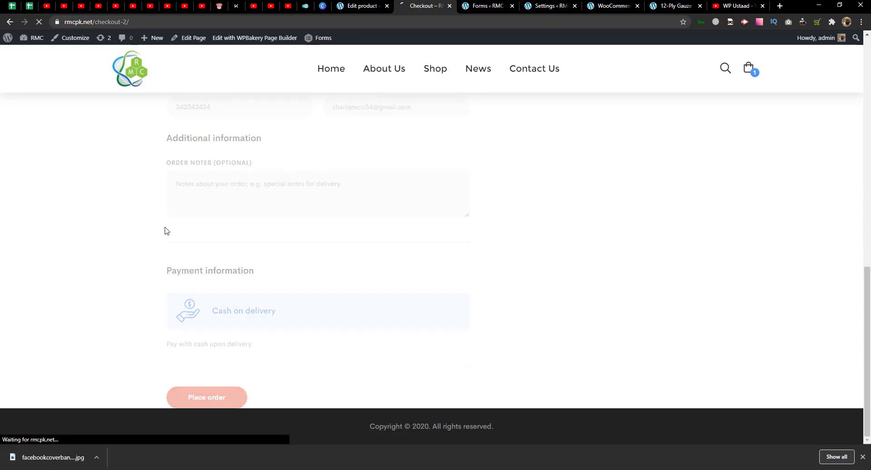
- From the order-received page, go to WooCommerce > Orders in admin and open the new order
scroll(295, 189, down, 4)
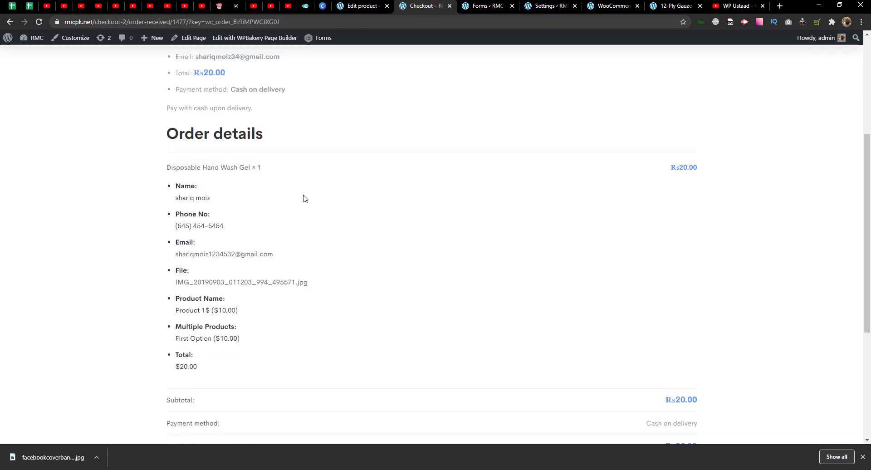
scroll(229, 146, down, 4)
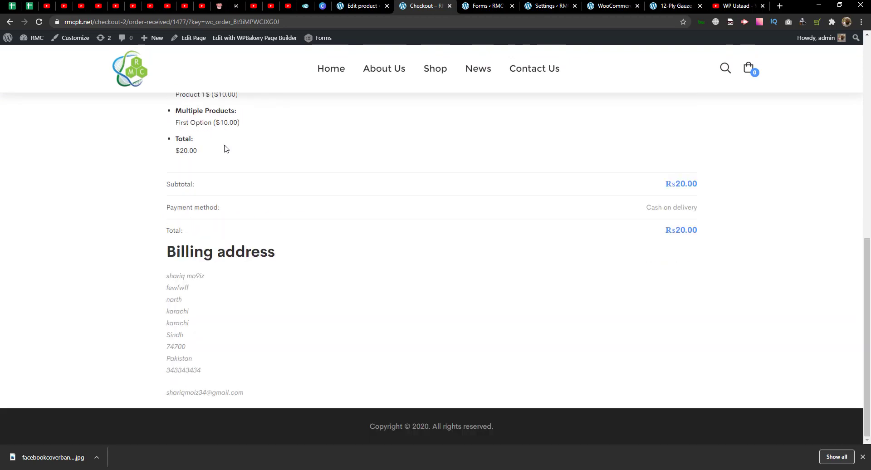
click(349, 6)
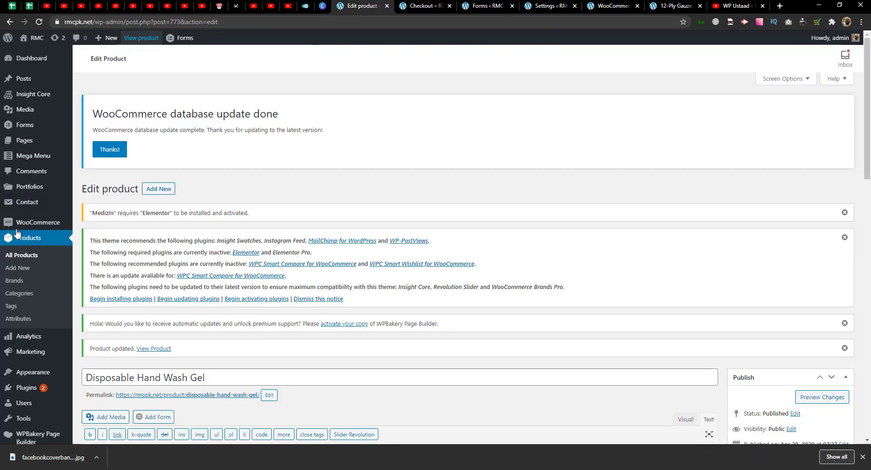
mouse_move(53, 230)
click(87, 236)
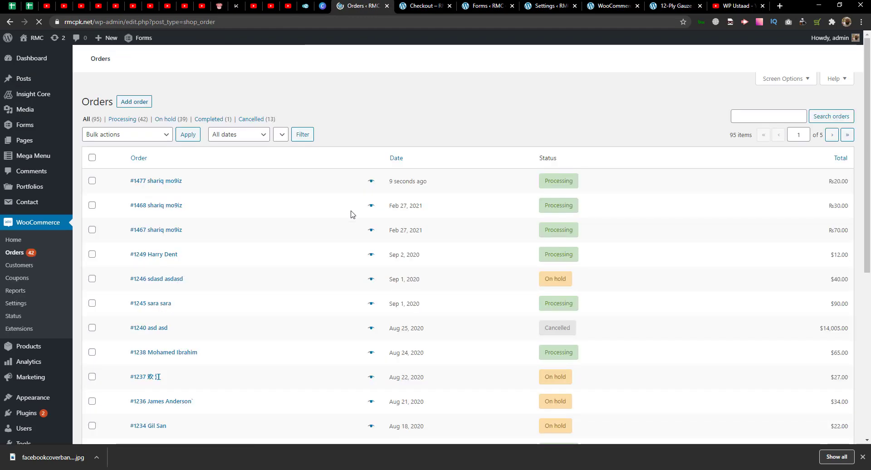
scroll(195, 217, down, 4)
click(158, 229)
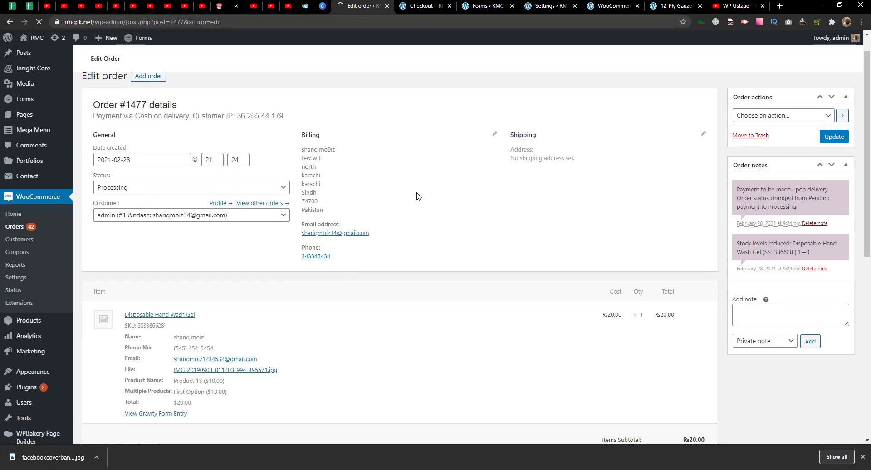
- Check the item's Product Name (Product 1$ ($10.00)) and Multiple Products (First Option ($10.00)) fields
scroll(418, 196, down, 5)
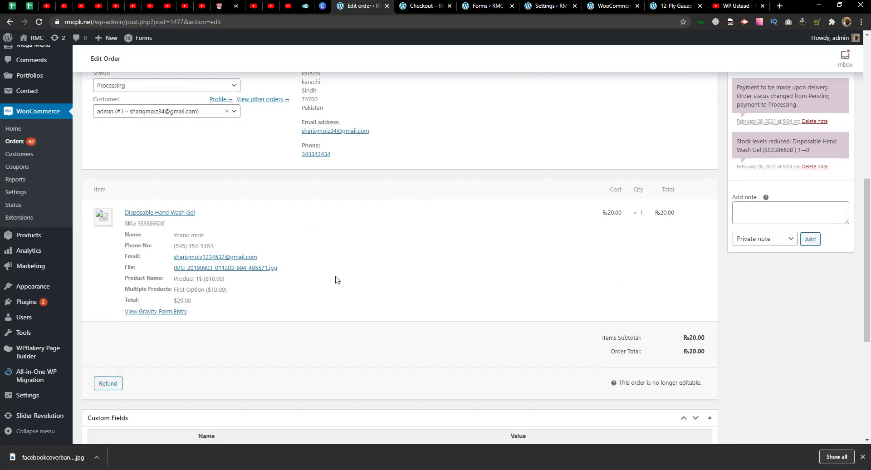
scroll(335, 279, up, 3)
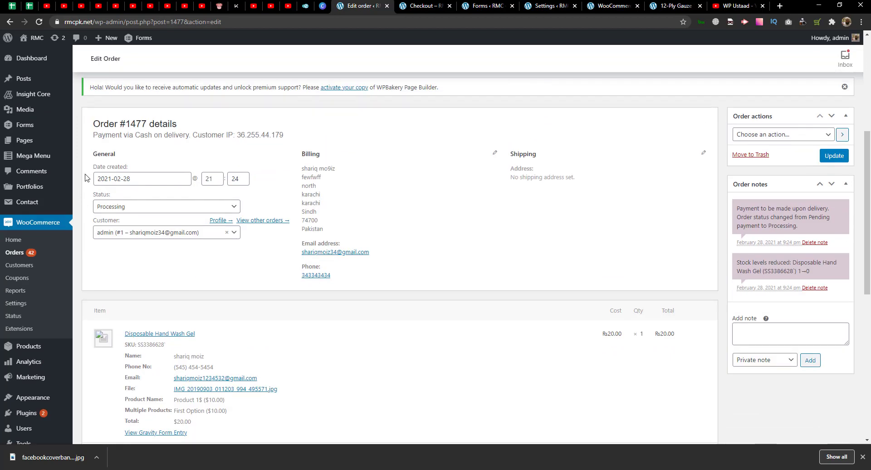
scroll(240, 284, down, 2)
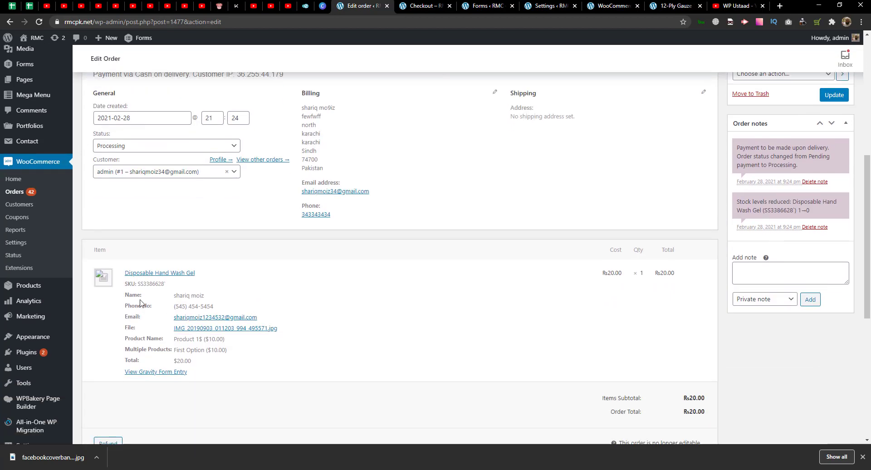
triple_click(188, 340)
triple_click(223, 350)
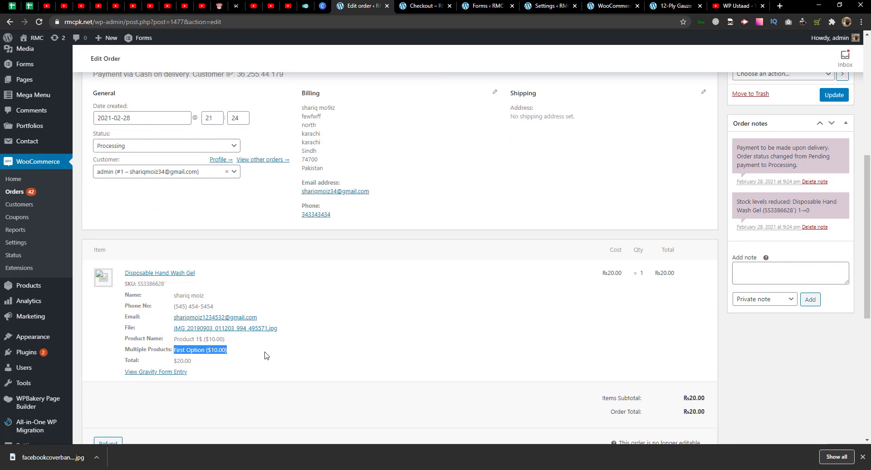
click(279, 334)
- Recheck the Product Name value and its 10.00 price on the order item
scroll(298, 318, down, 4)
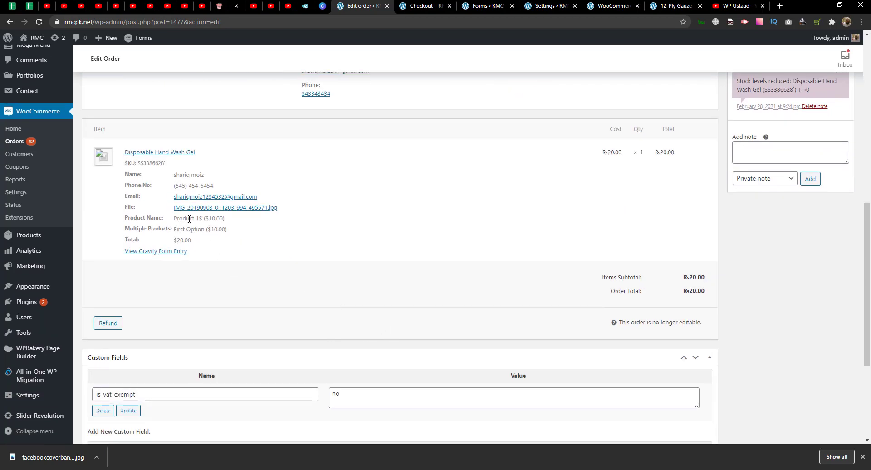
mouse_move(175, 218)
mouse_down()
mouse_move(232, 229)
mouse_move(179, 228)
mouse_move(177, 219)
mouse_up()
click(236, 233)
scroll(267, 271, up, 2)
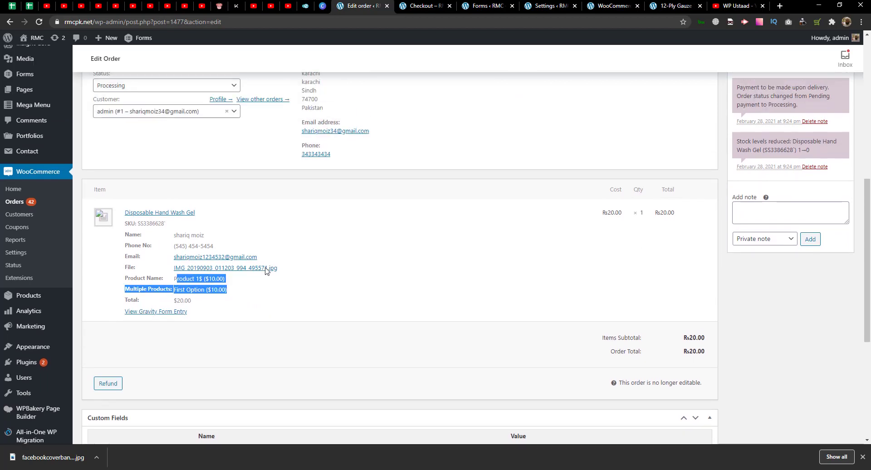
click(215, 279)
double_click(215, 279)
click(215, 279)
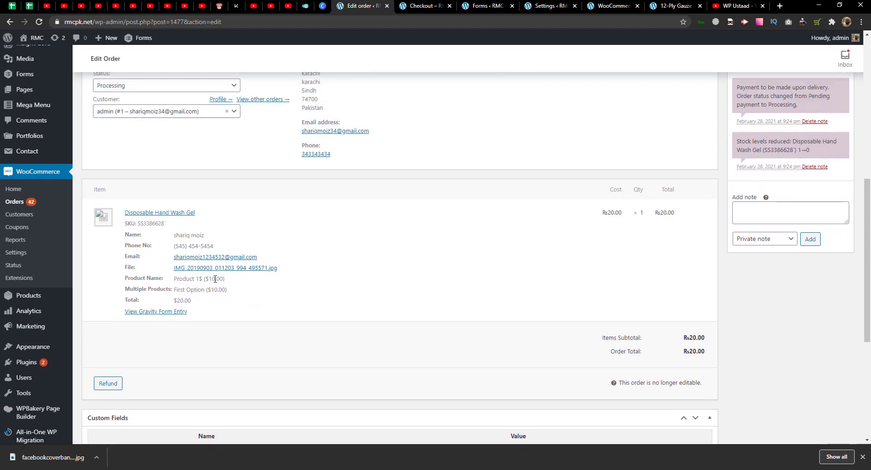
triple_click(208, 278)
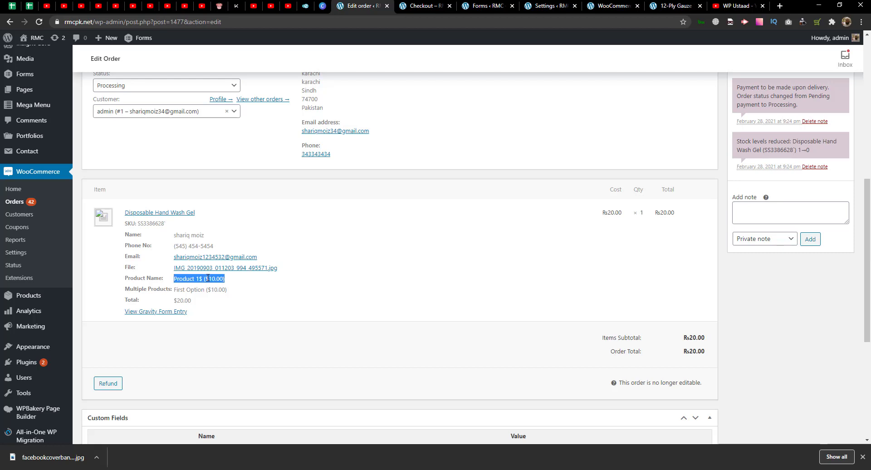
- Verify the order's subtotal and order total amounts
scroll(868, 321, down, 1)
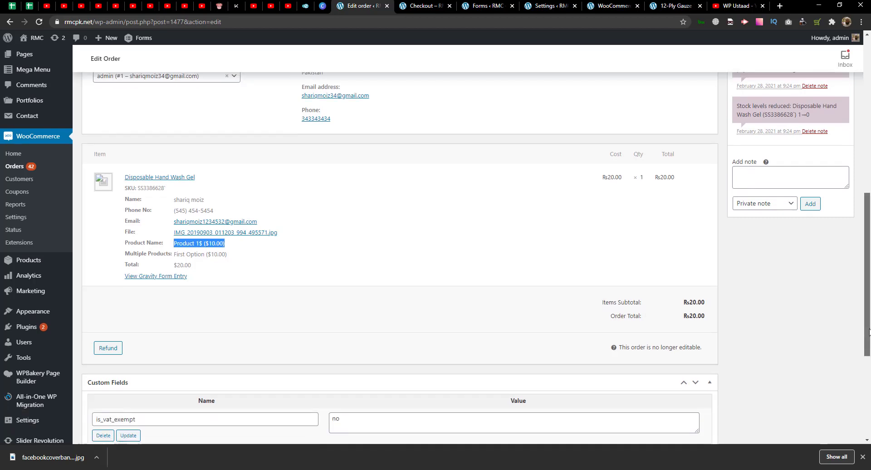
click(710, 303)
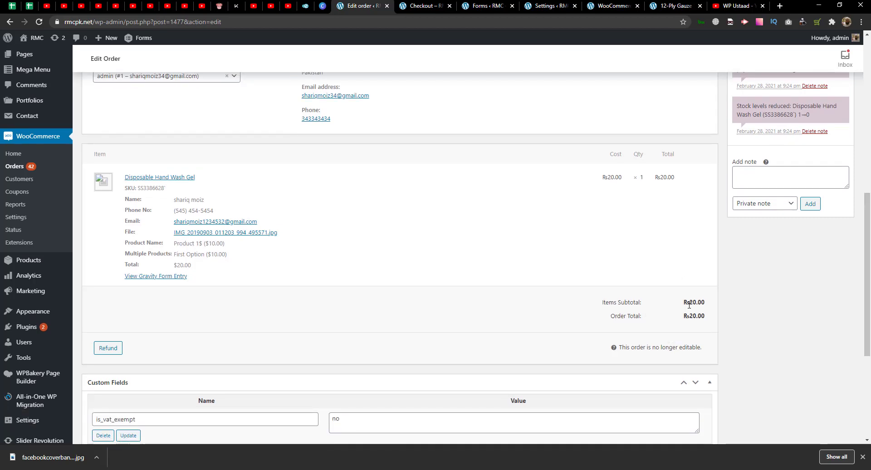
mouse_move(684, 304)
mouse_down()
mouse_move(697, 316)
mouse_move(685, 301)
mouse_up()
click(722, 314)
click(689, 299)
- Open FORM1's entries list under Forms > Entries
scroll(700, 314, down, 3)
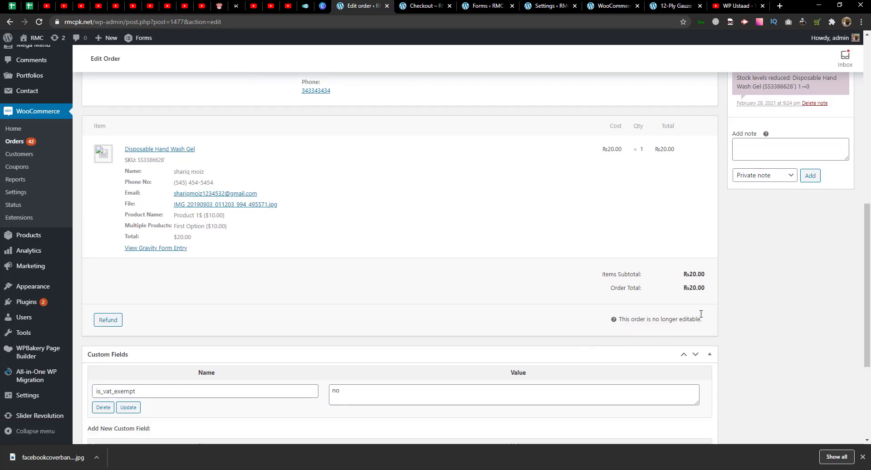
scroll(701, 315, up, 4)
scroll(128, 250, up, 3)
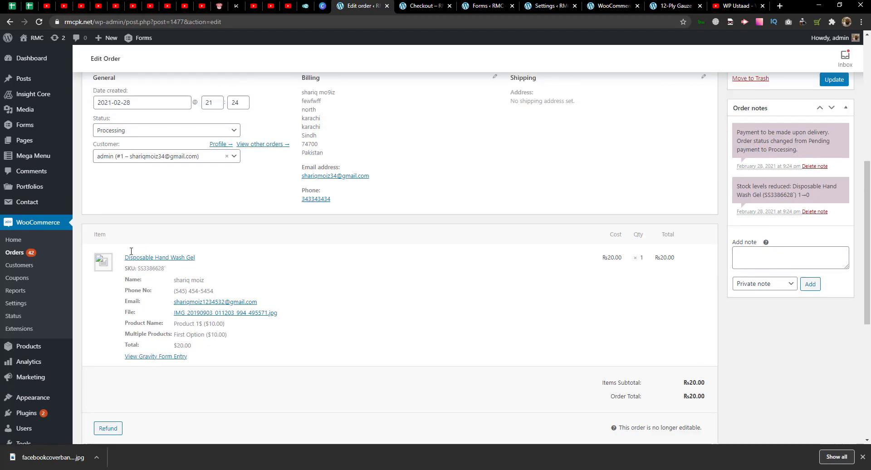
mouse_move(34, 122)
click(86, 152)
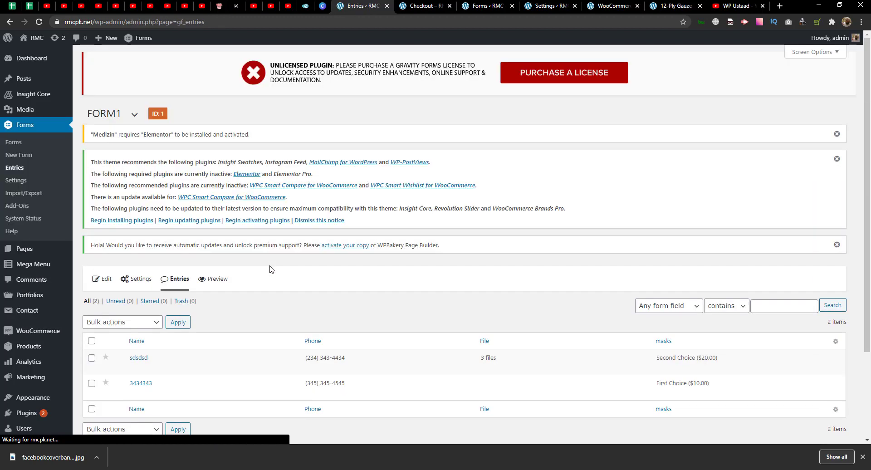
scroll(269, 269, down, 3)
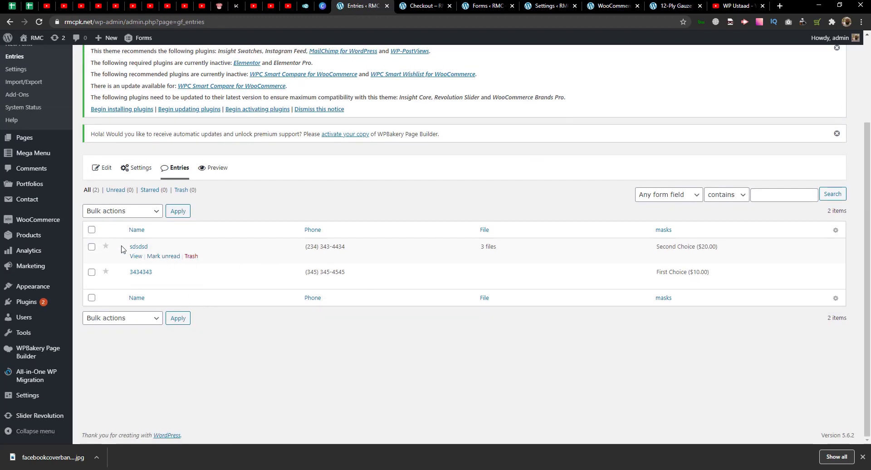
click(141, 273)
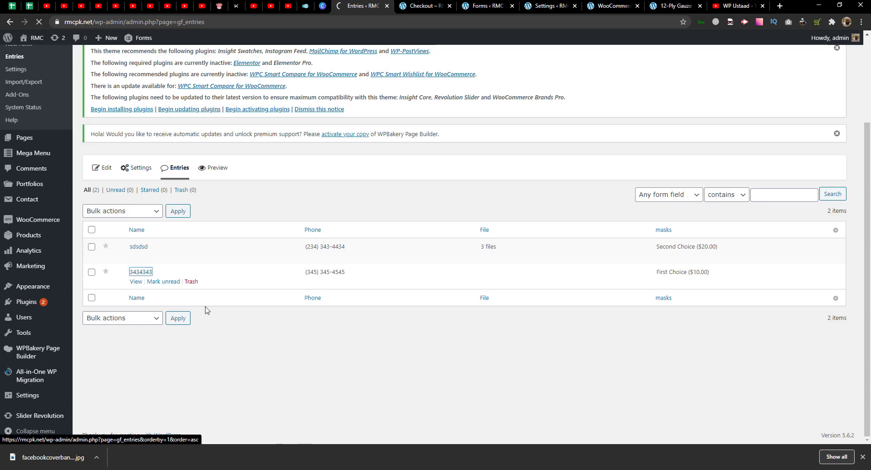
scroll(215, 308, down, 4)
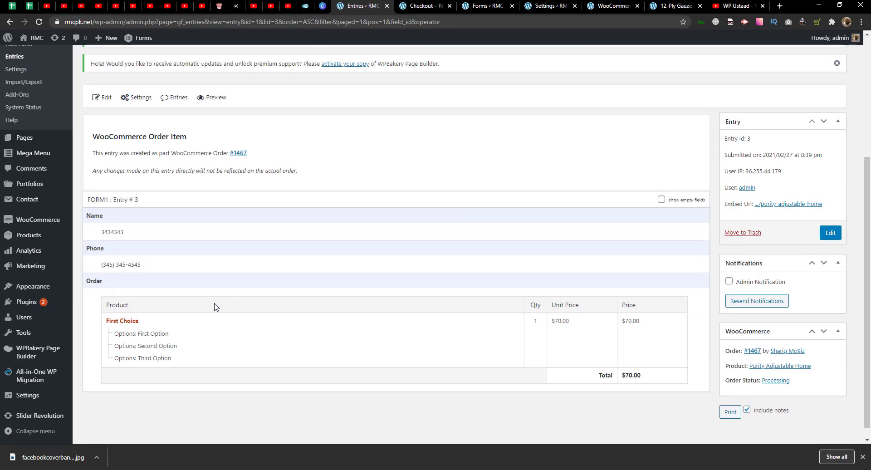
click(9, 21)
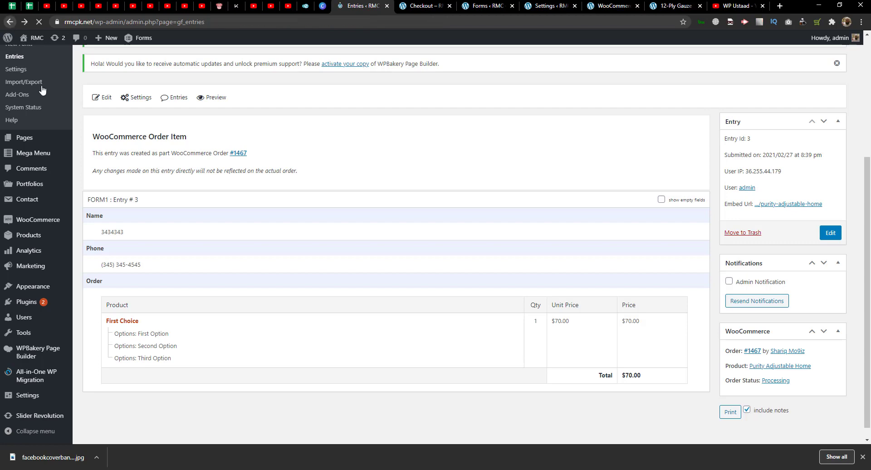
click(140, 250)
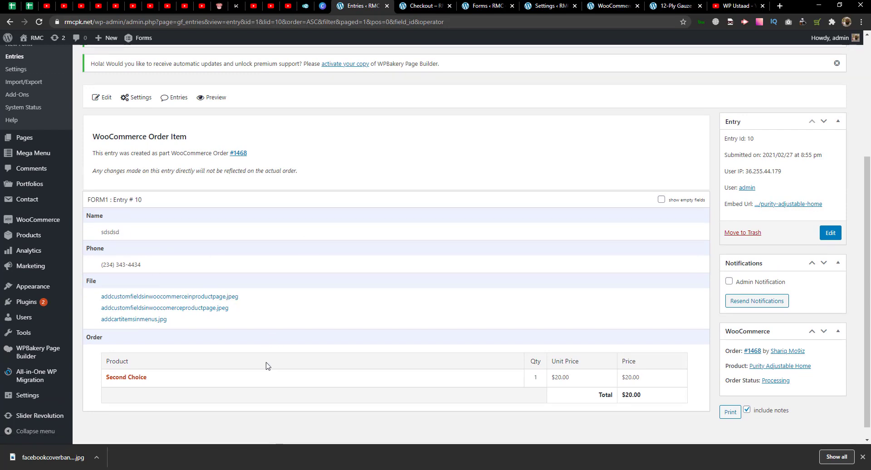
scroll(271, 363, down, 1)
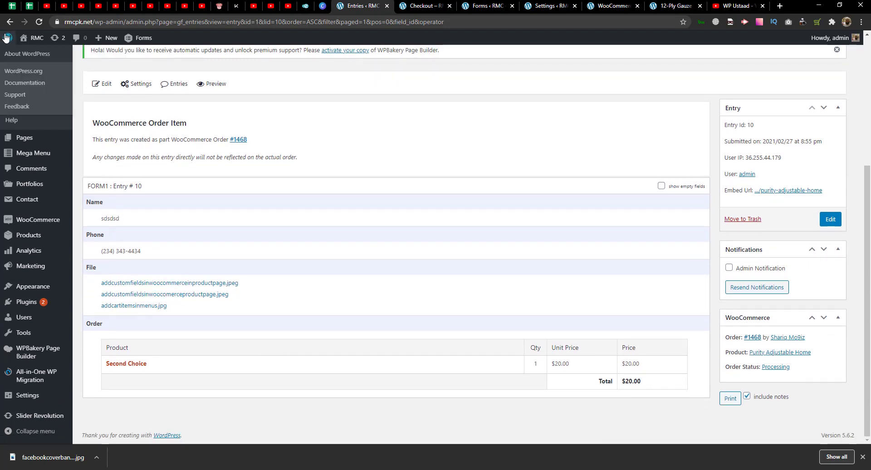
click(15, 56)
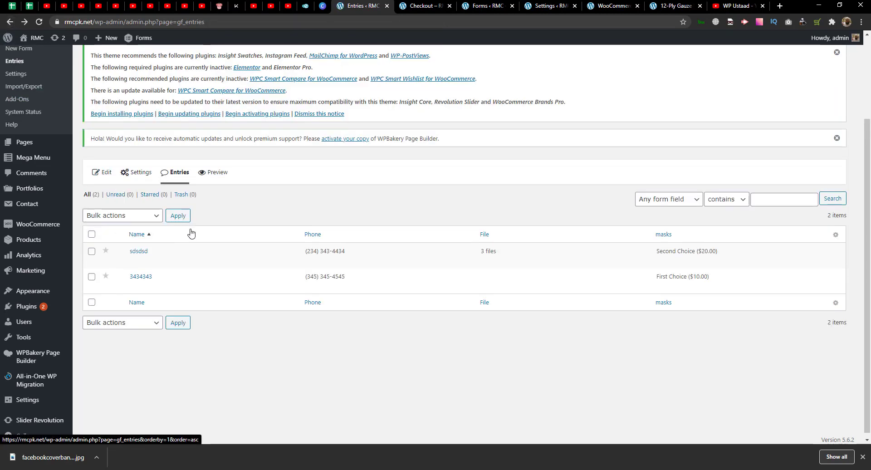